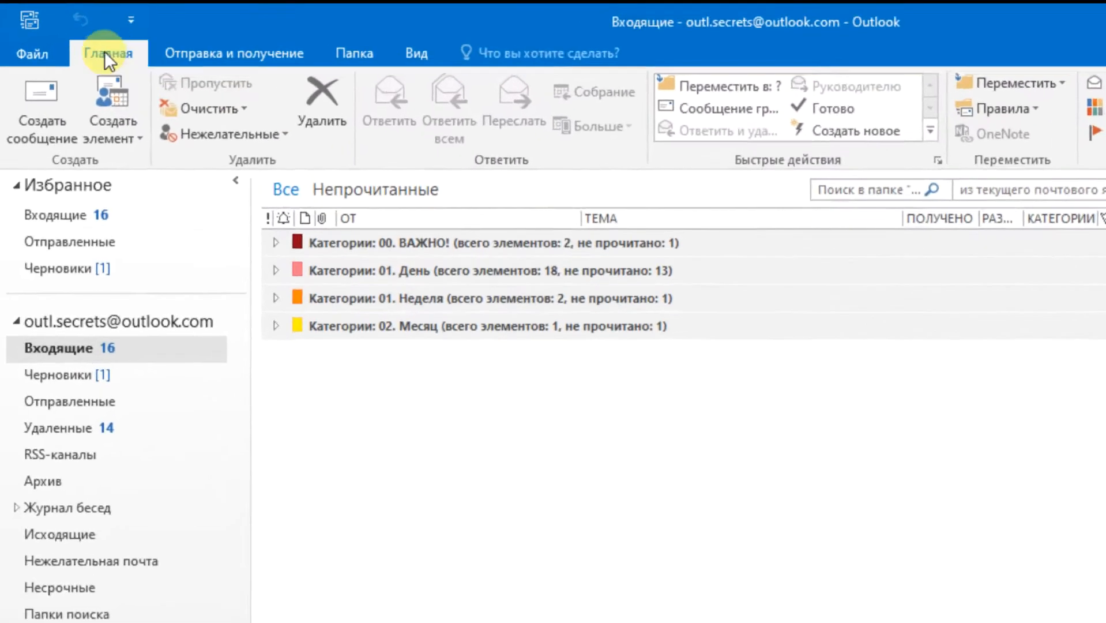
Step: Start an export to a file in the import and export wizard, using the Outlook data file (.pst) type
{"action": "left_click", "coordinate": [43, 64]}
{"action": "left_click", "coordinate": [60, 173]}
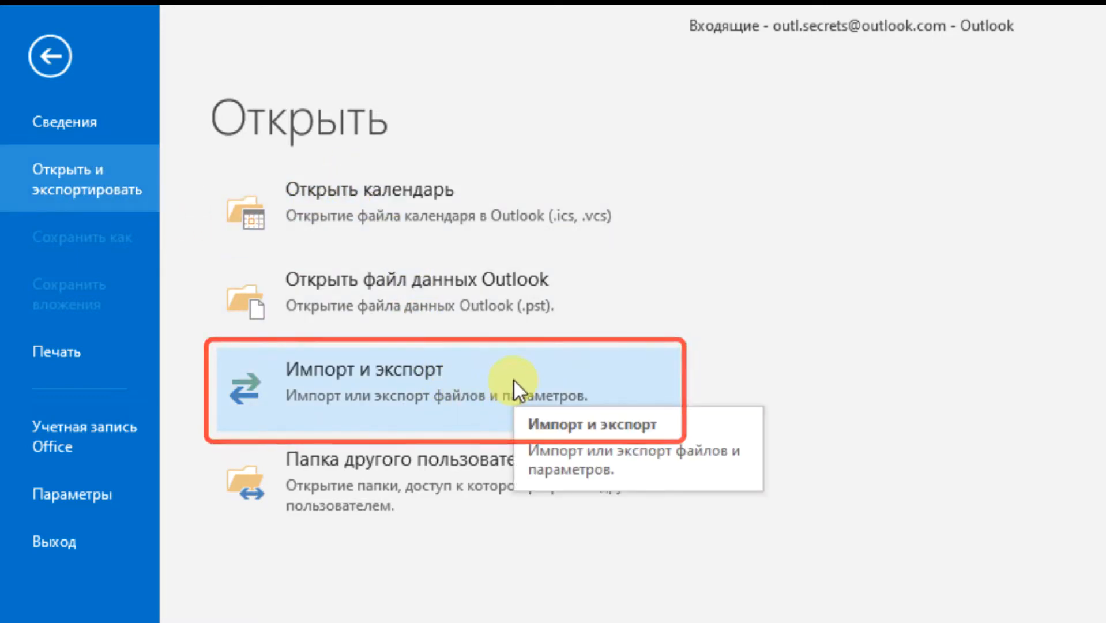
{"action": "left_click", "coordinate": [514, 379]}
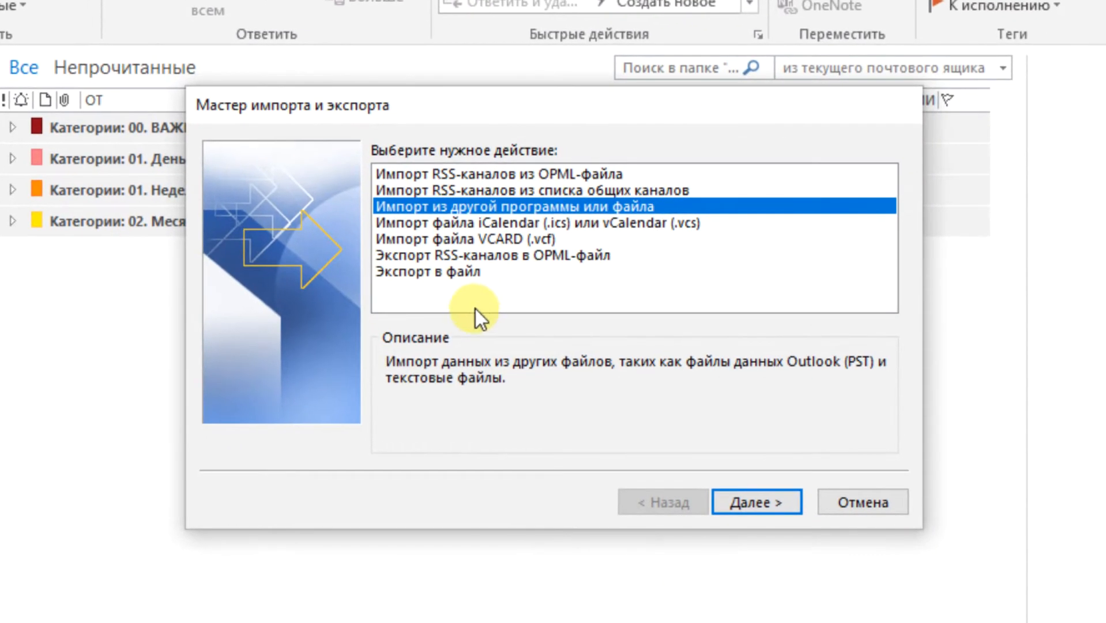
{"action": "left_click", "coordinate": [483, 277]}
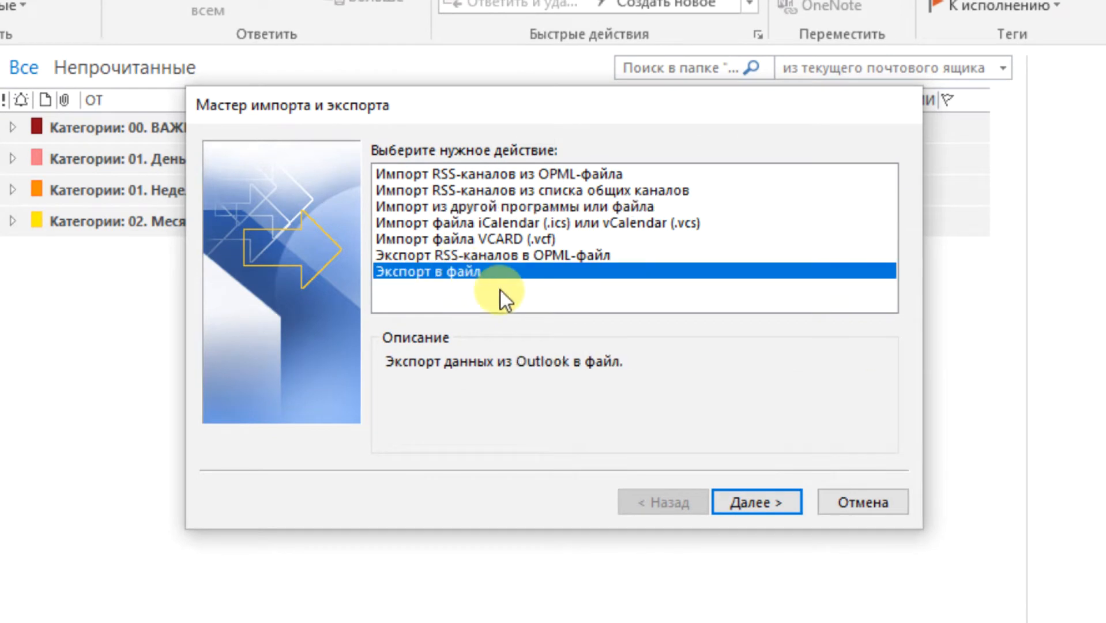
{"action": "left_click", "coordinate": [759, 501]}
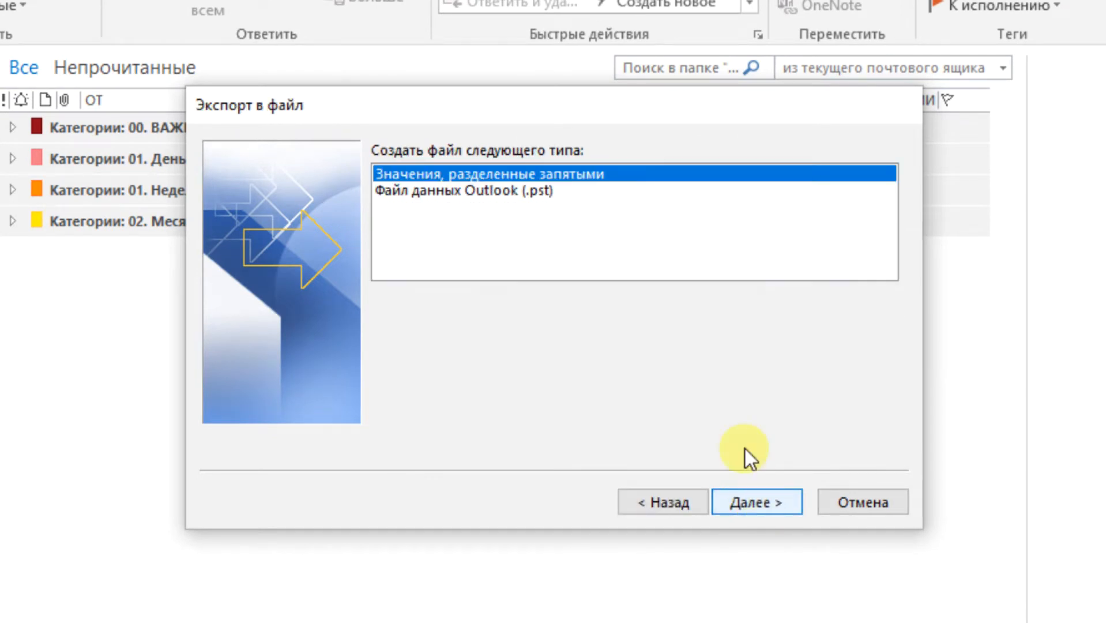
{"action": "left_click", "coordinate": [498, 190]}
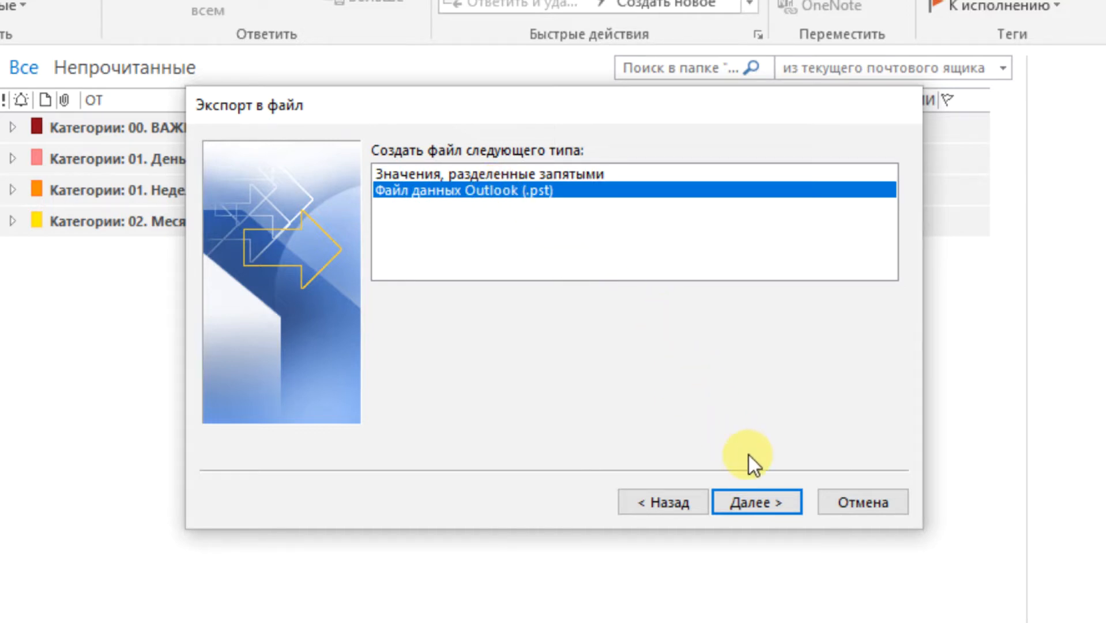
{"action": "left_click", "coordinate": [758, 500]}
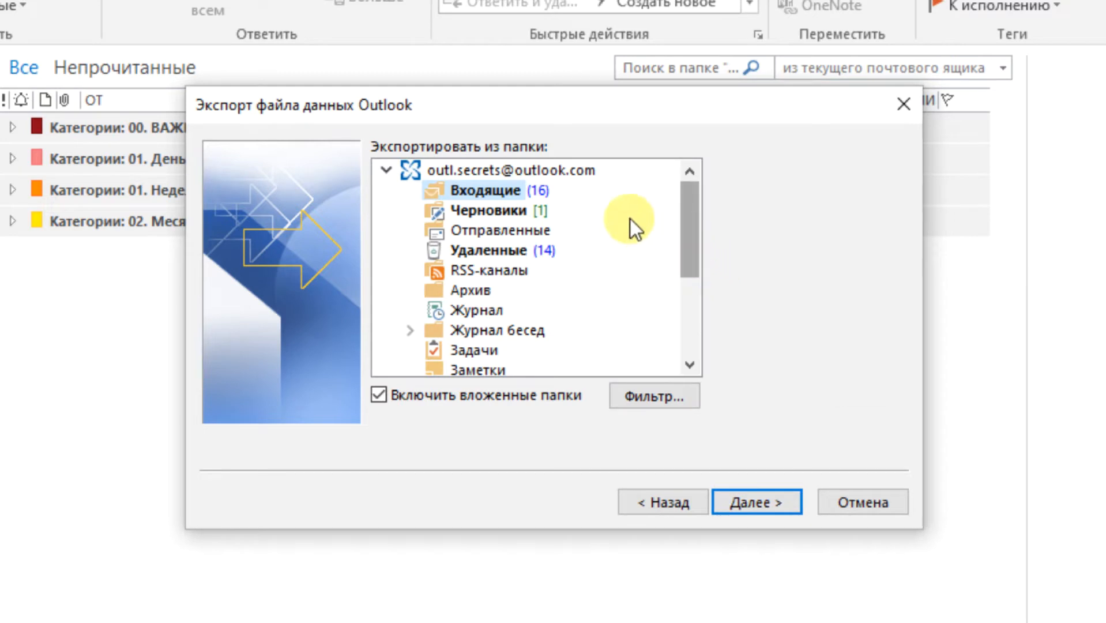
Step: Select the entire first mailbox as the export source, with subfolders included
{"action": "left_click", "coordinate": [385, 170]}
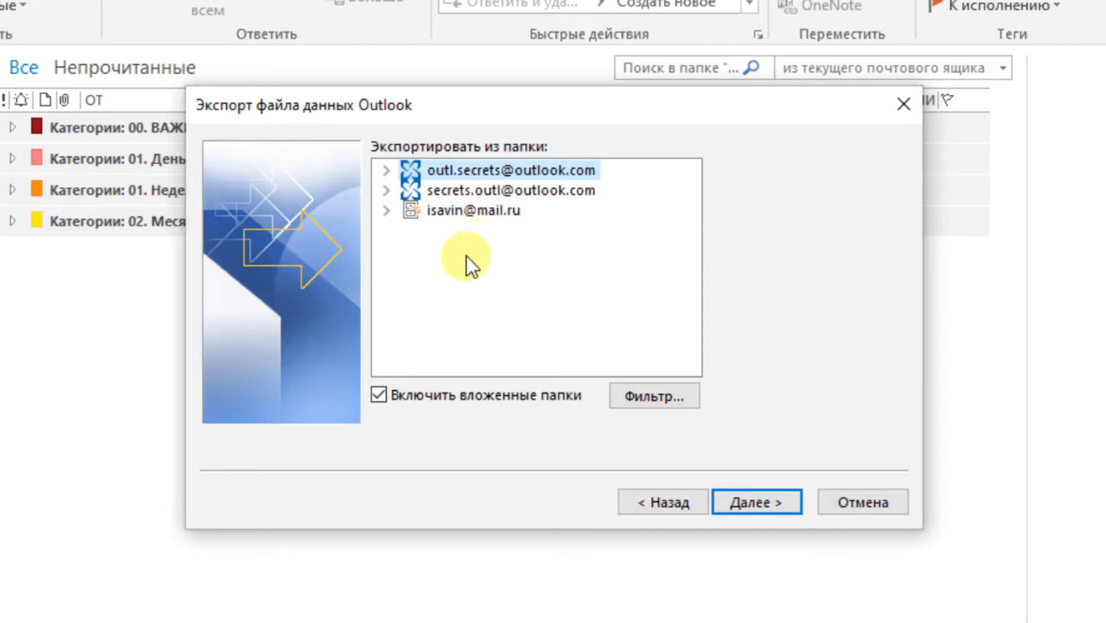
{"action": "left_click", "coordinate": [386, 170]}
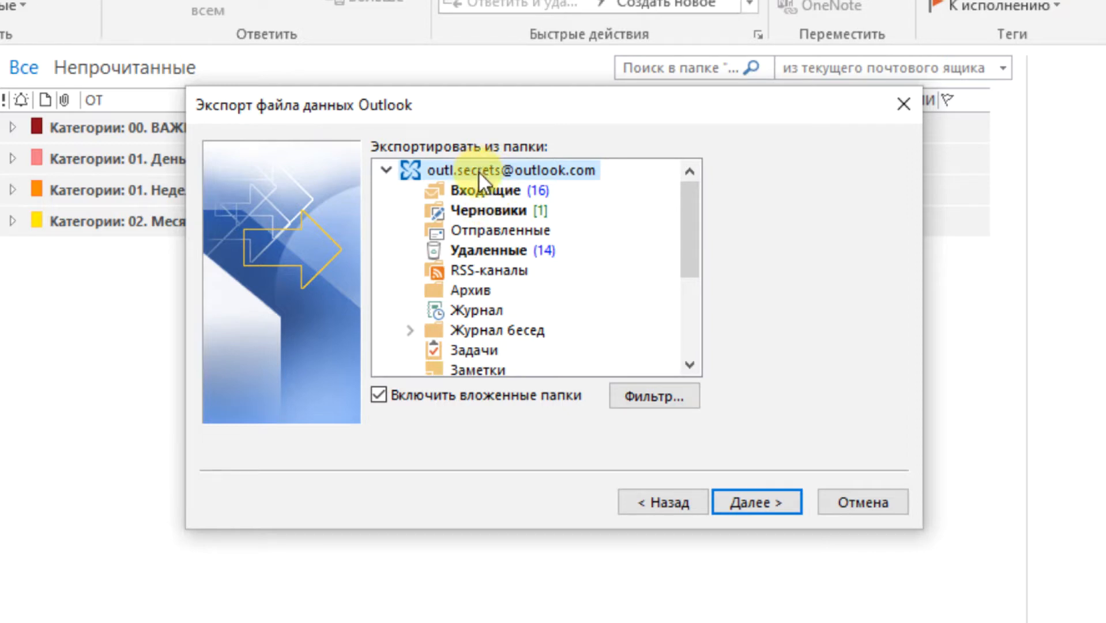
{"action": "left_click", "coordinate": [380, 395]}
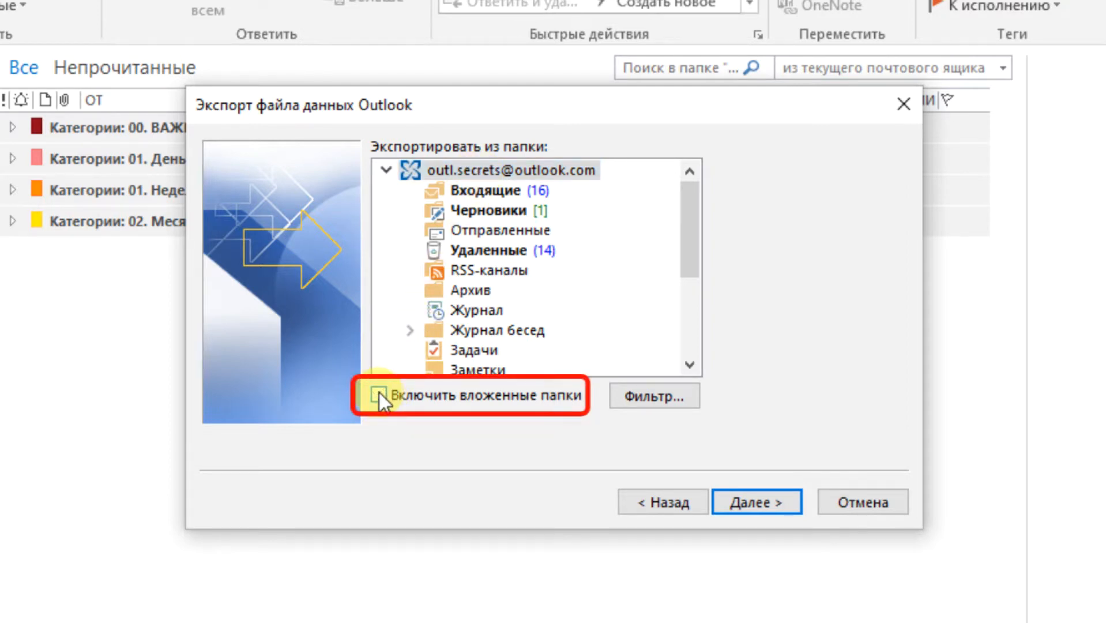
{"action": "left_click", "coordinate": [379, 395]}
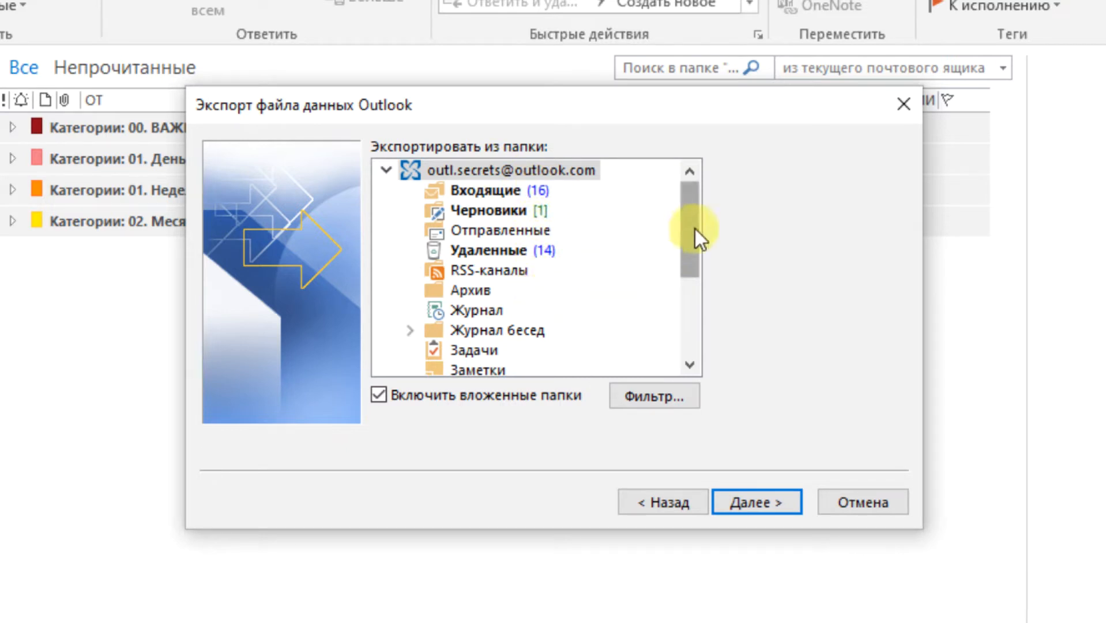
Step: Try the Контакты and Календарь folders as the export source, and return the selection to the whole first mailbox
{"action": "left_click_drag", "start_coordinate": [696, 229], "coordinate": [683, 299]}
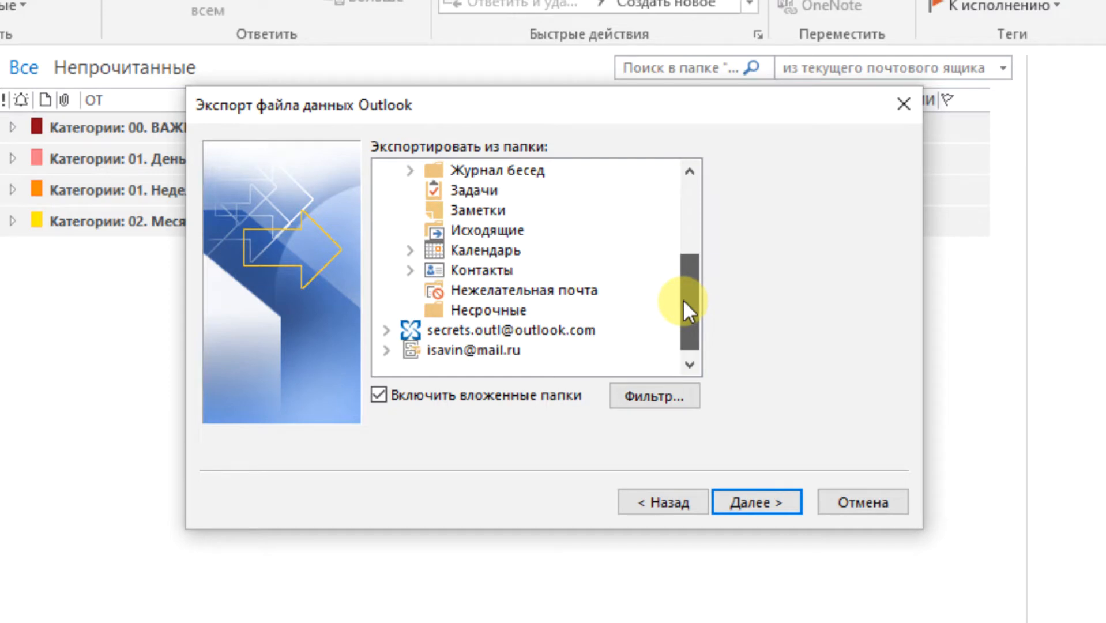
{"action": "left_click", "coordinate": [500, 269]}
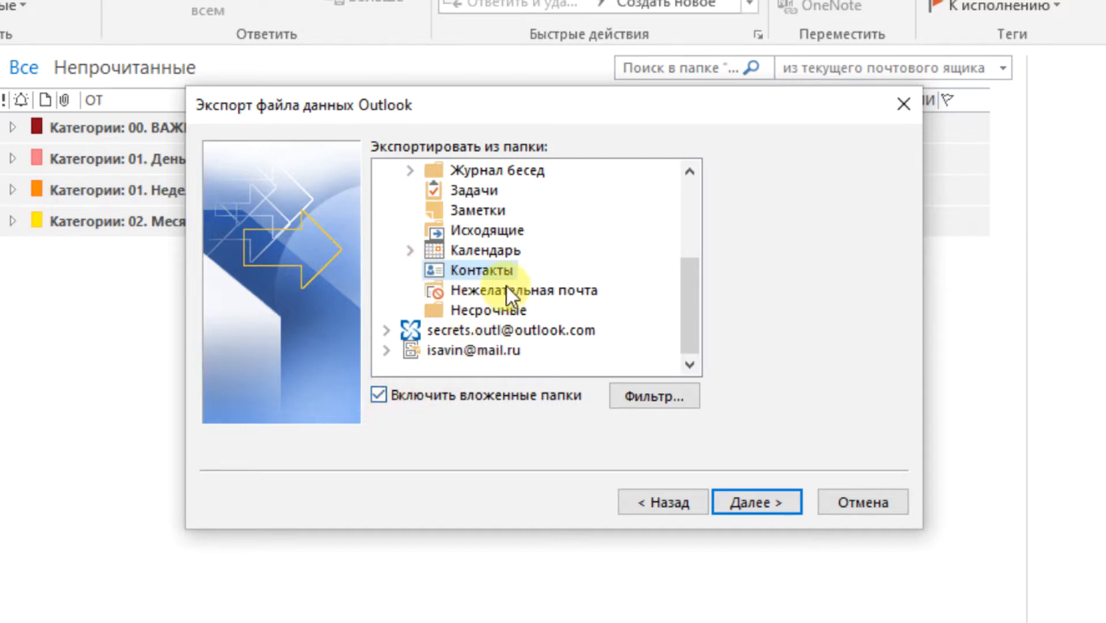
{"action": "left_click", "coordinate": [485, 252]}
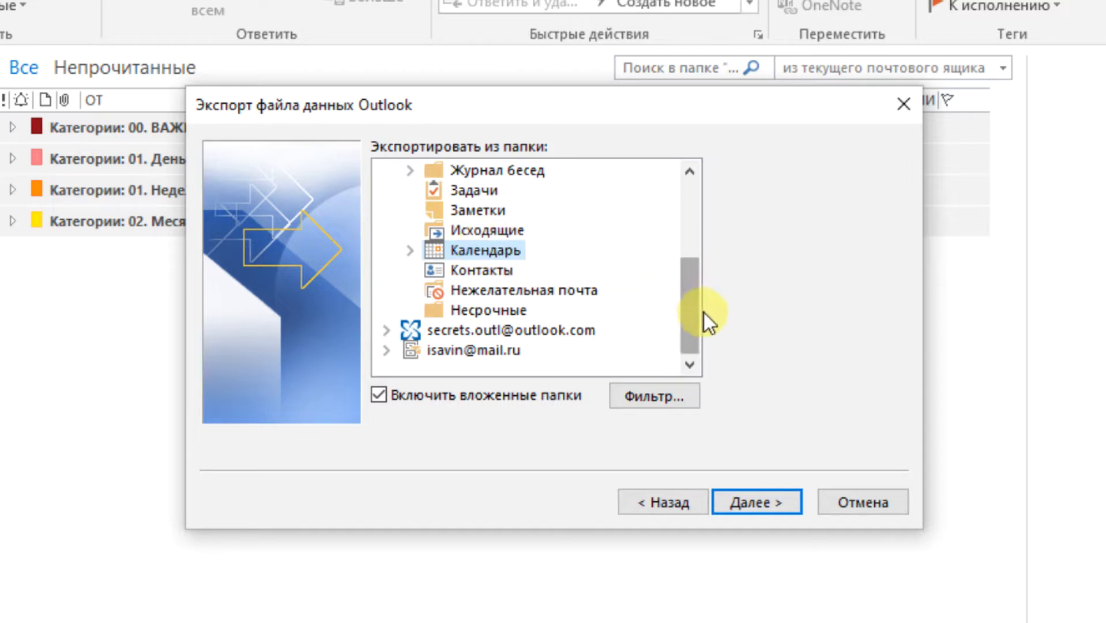
{"action": "scroll", "coordinate": [694, 274], "scroll_direction": "up", "scroll_amount": 1}
{"action": "left_click_drag", "start_coordinate": [694, 274], "coordinate": [684, 203]}
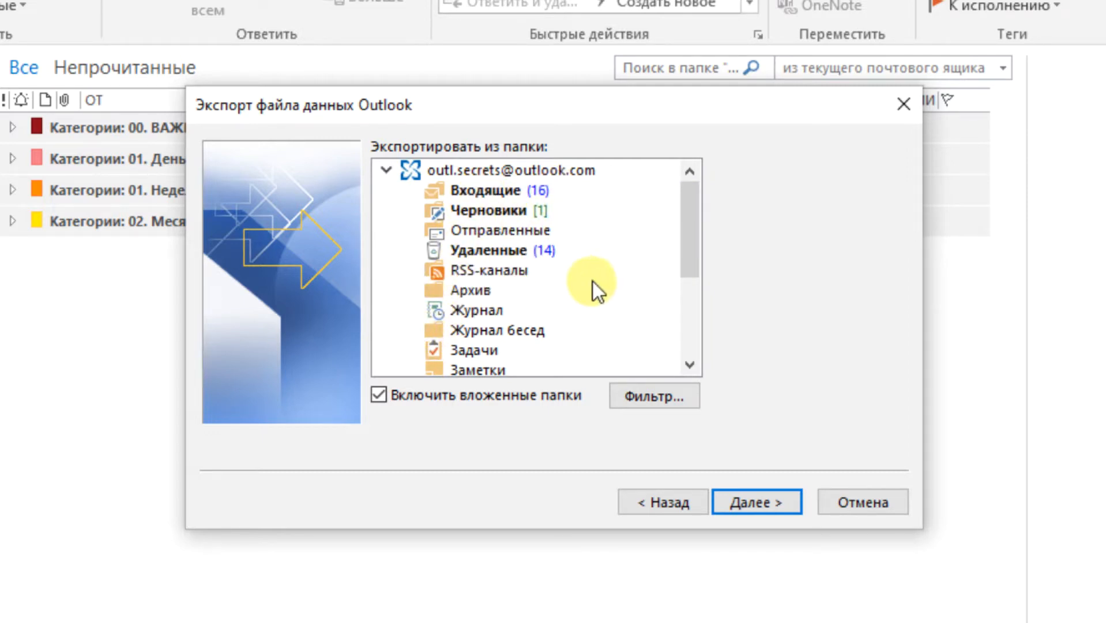
{"action": "left_click_drag", "start_coordinate": [693, 212], "coordinate": [697, 177]}
{"action": "left_click", "coordinate": [509, 168]}
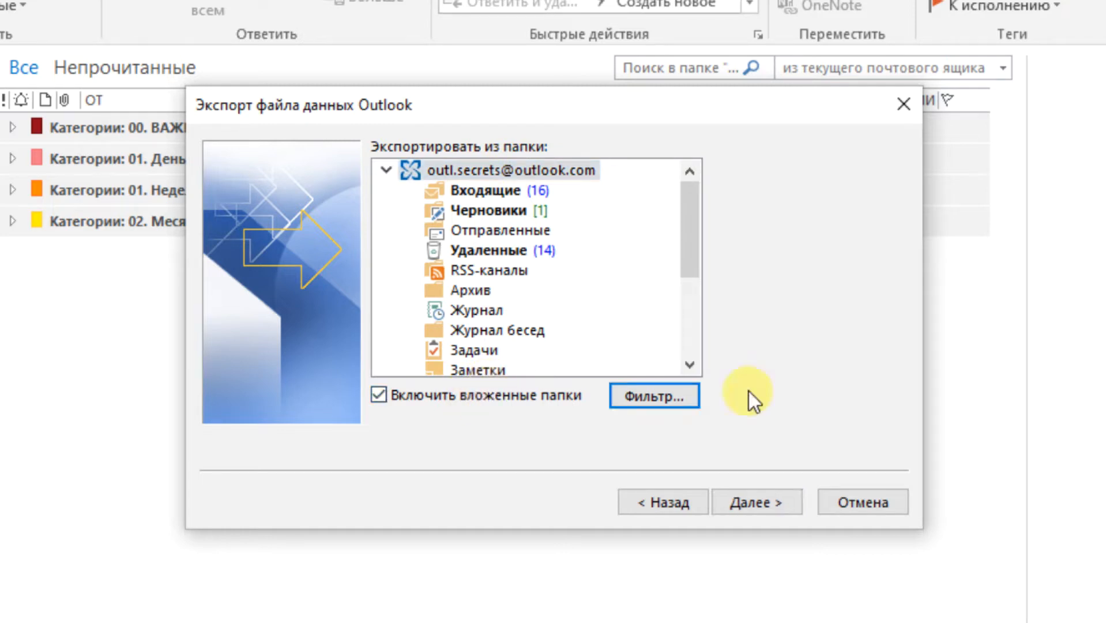
Step: Review the export filter's message, other and advanced conditions, and leave the filter without setting any
{"action": "left_click", "coordinate": [666, 398]}
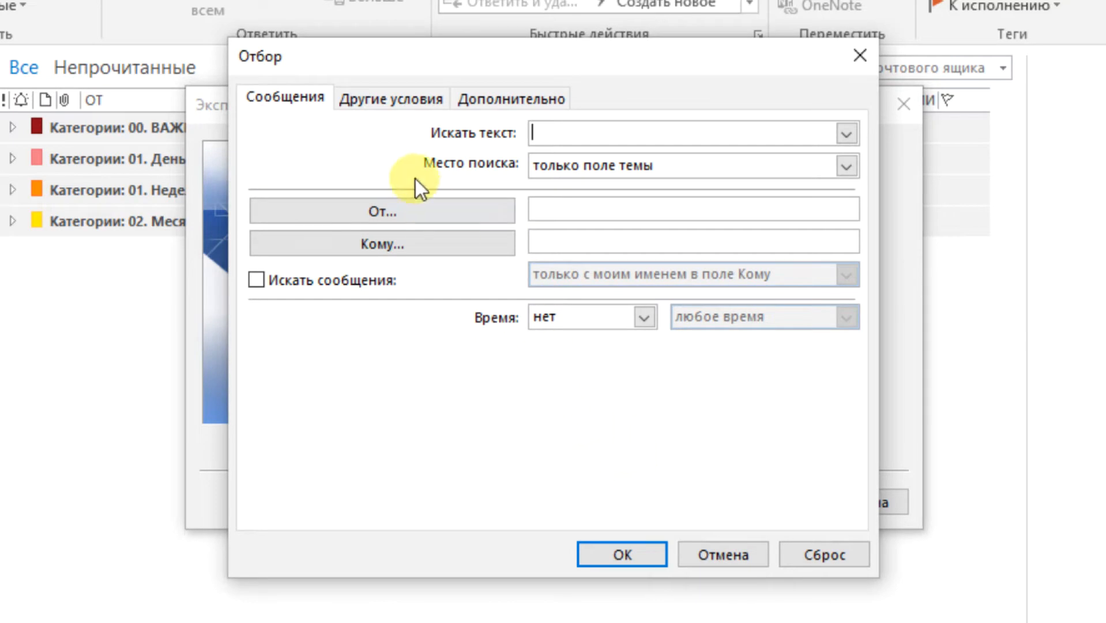
{"action": "left_click", "coordinate": [397, 103]}
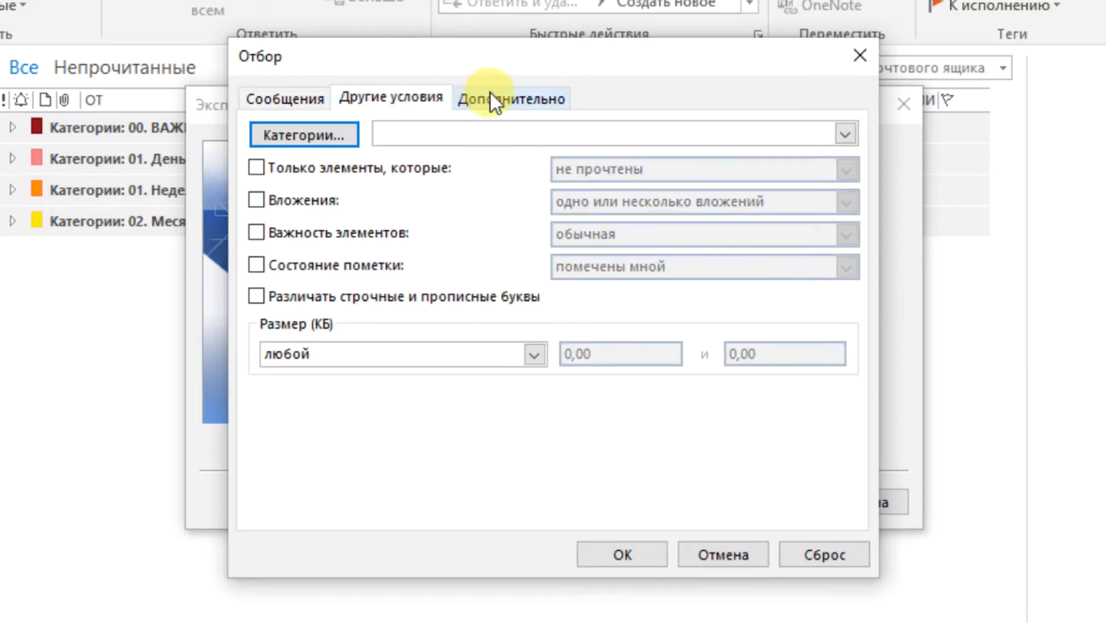
{"action": "left_click", "coordinate": [491, 94]}
{"action": "left_click", "coordinate": [312, 104]}
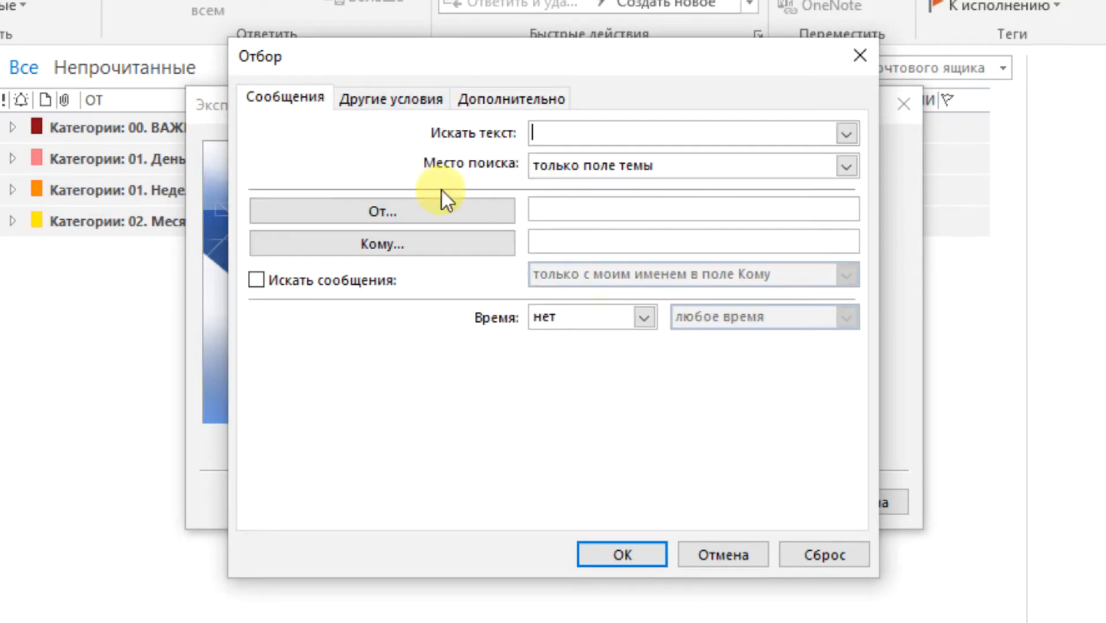
{"action": "left_click", "coordinate": [725, 555]}
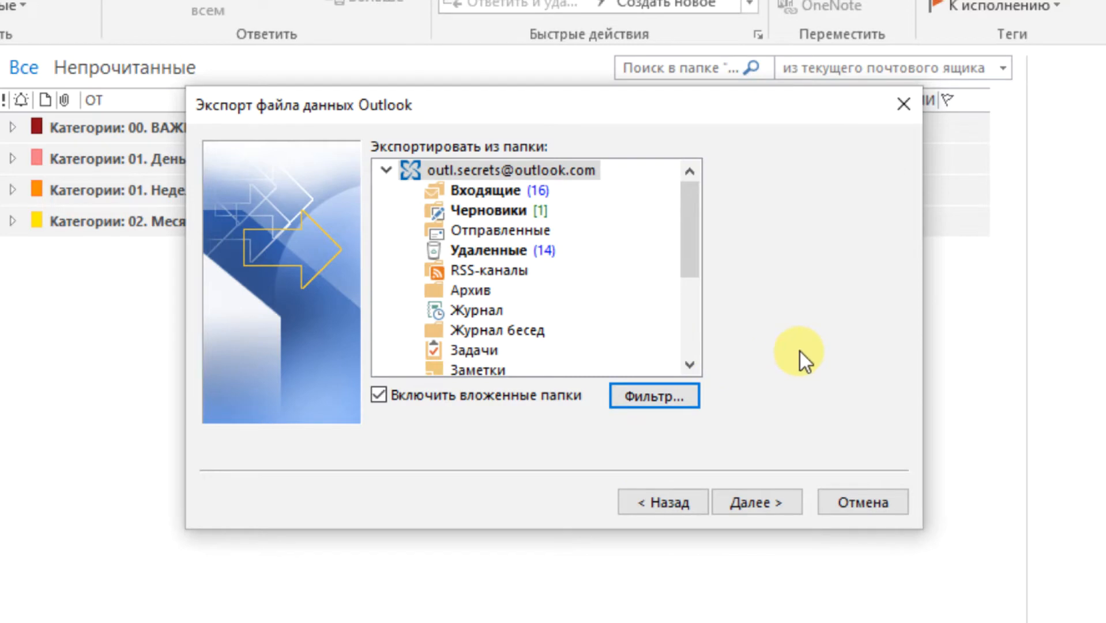
Step: Export the mailbox to backup.pst on the desktop, replacing duplicates and leaving the data file without a password
{"action": "left_click", "coordinate": [753, 505]}
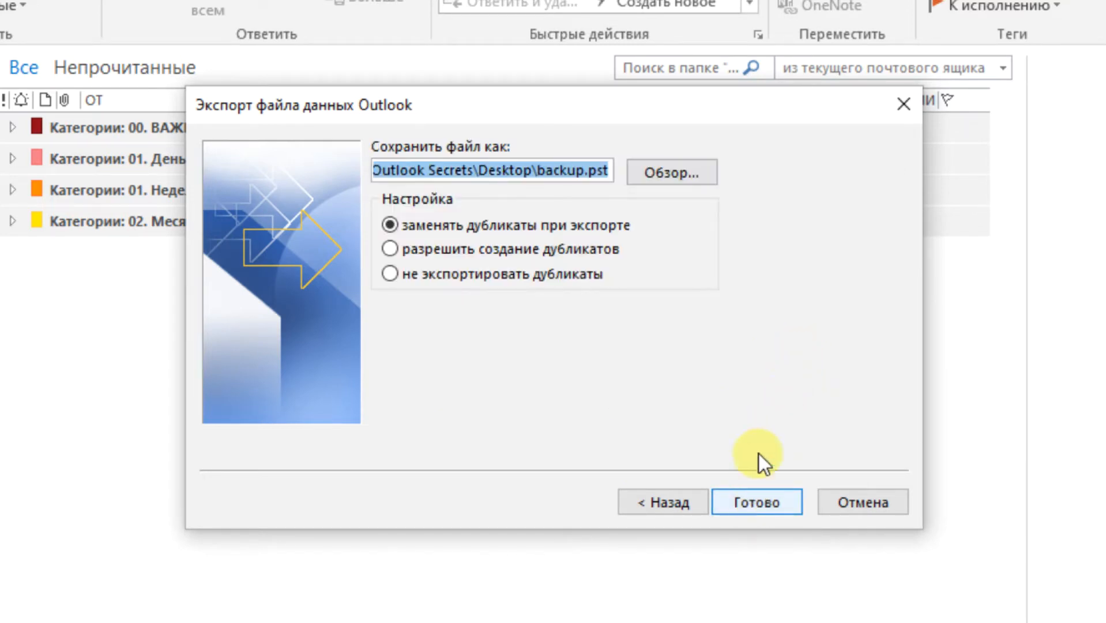
{"action": "left_click", "coordinate": [445, 167]}
{"action": "left_click_drag", "start_coordinate": [402, 163], "coordinate": [348, 178]}
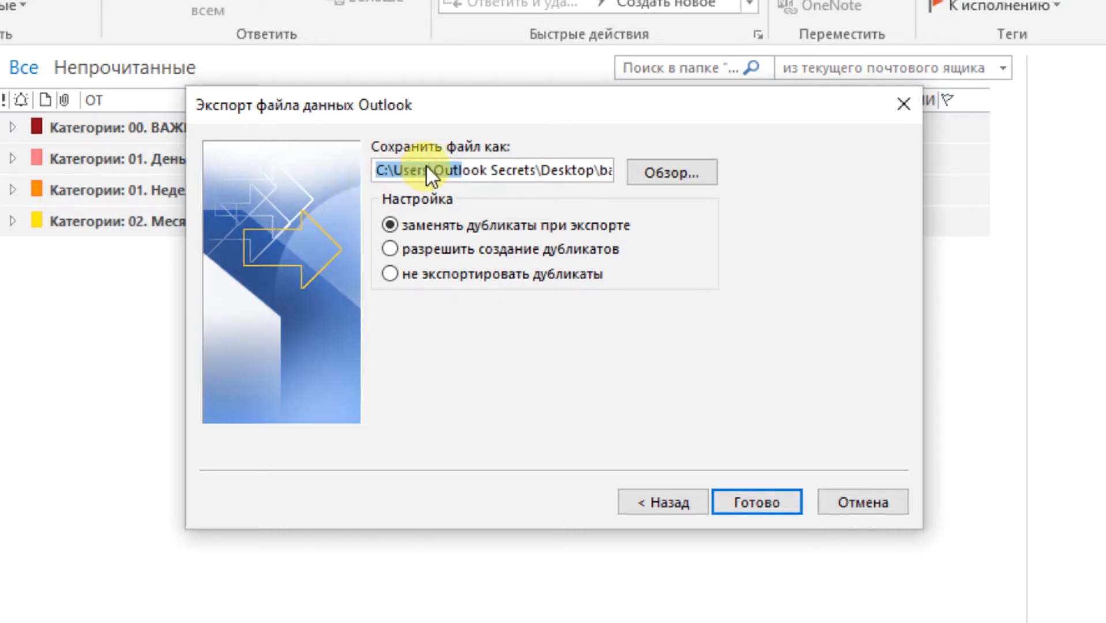
{"action": "left_click_drag", "start_coordinate": [497, 170], "coordinate": [608, 178]}
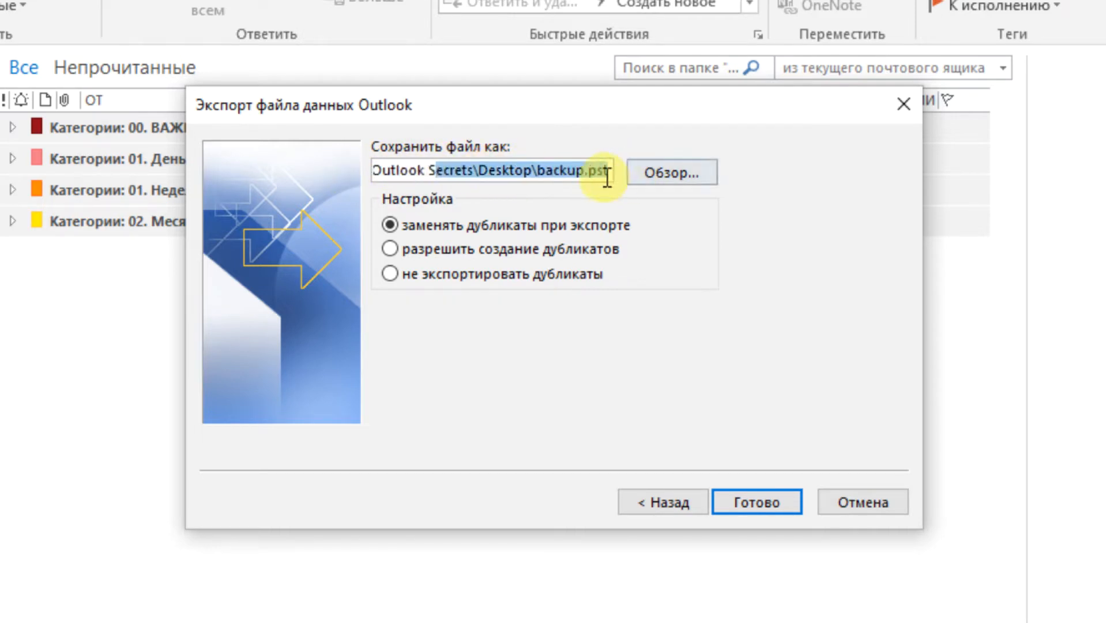
{"action": "left_click", "coordinate": [569, 173]}
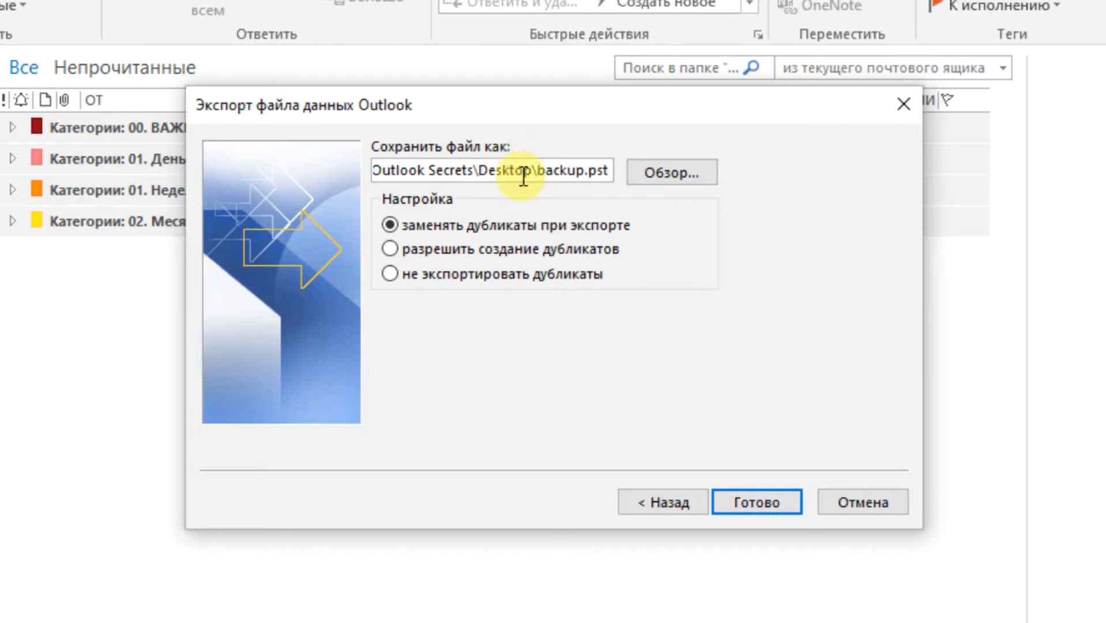
{"action": "left_click", "coordinate": [669, 175]}
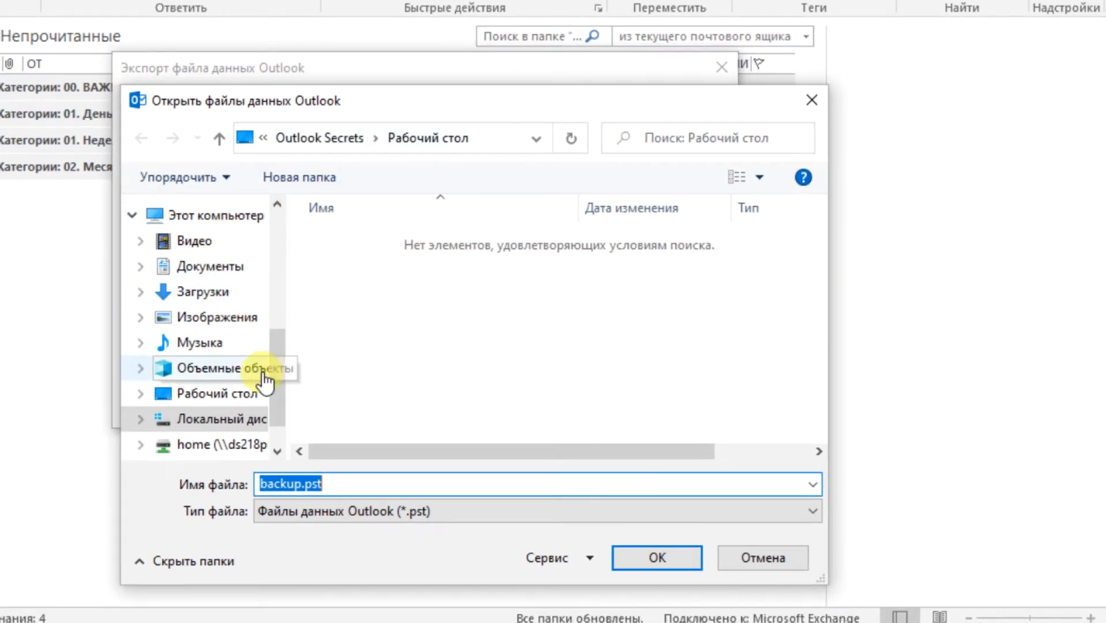
{"action": "left_click", "coordinate": [240, 394]}
{"action": "left_click", "coordinate": [656, 555]}
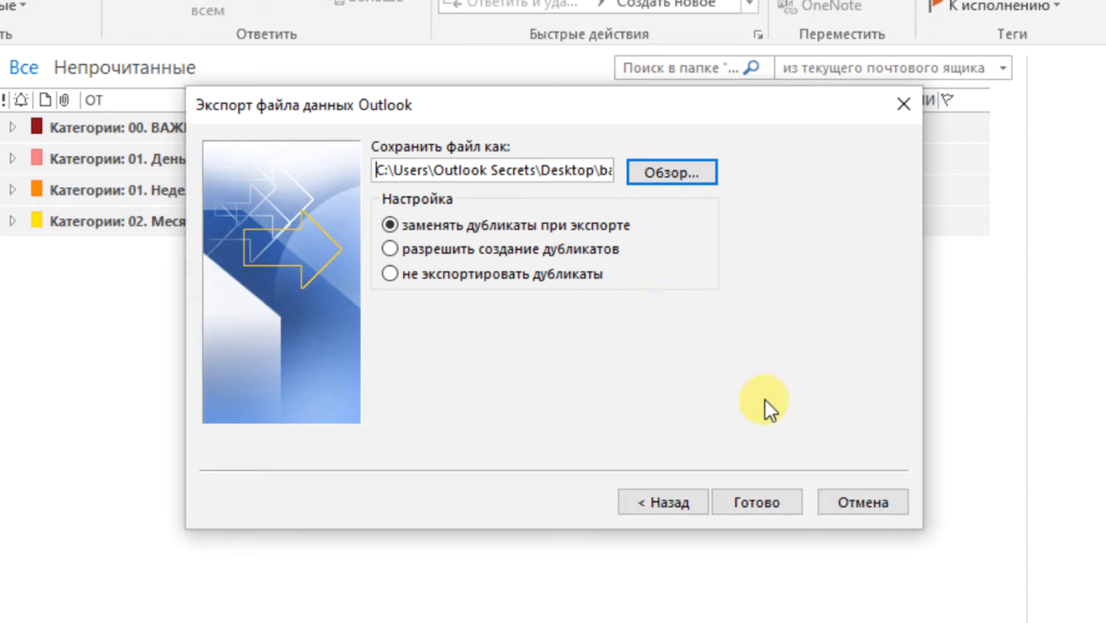
{"action": "left_click", "coordinate": [764, 501]}
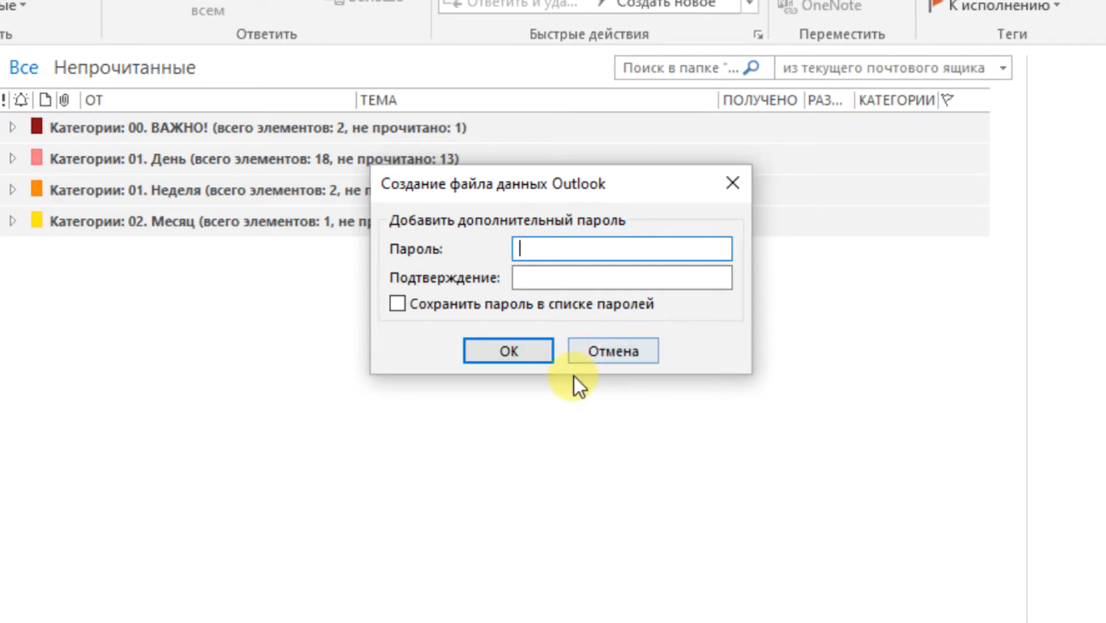
{"action": "left_click", "coordinate": [508, 352]}
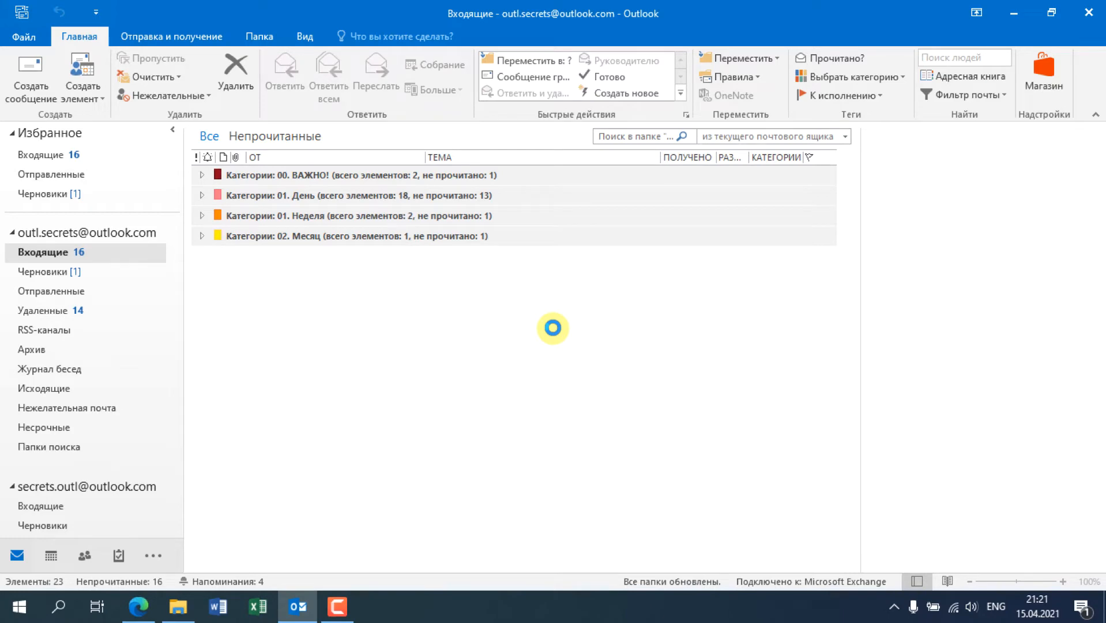
Step: Minimise the Outlook and file explorer windows and move backup.pst toward the middle of the desktop
{"action": "left_click", "coordinate": [1013, 13]}
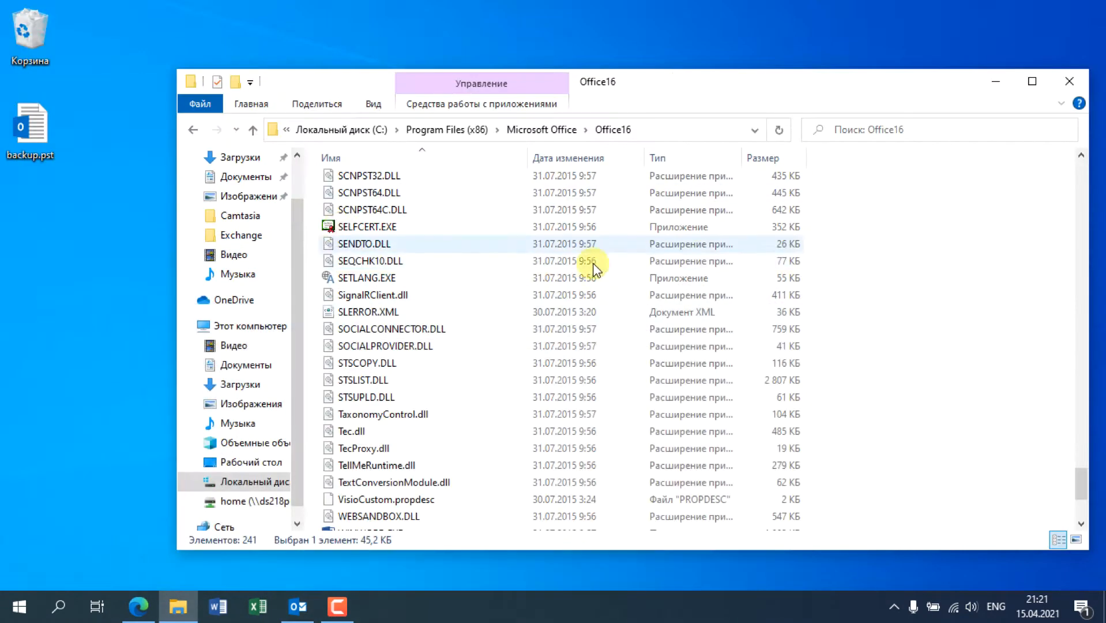
{"action": "left_click", "coordinate": [996, 81]}
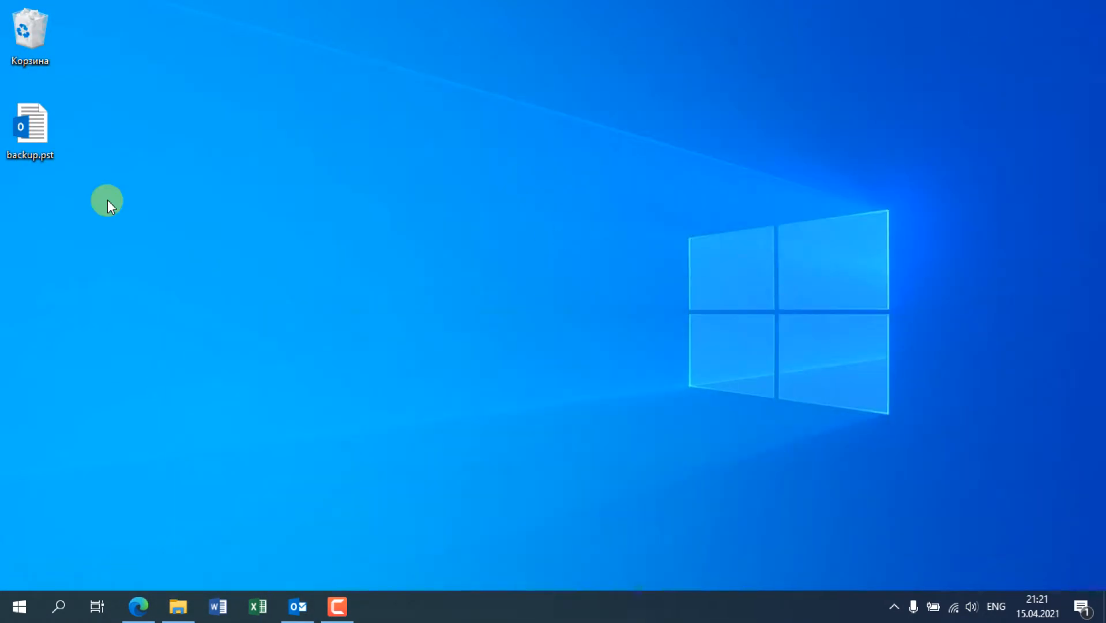
{"action": "left_click_drag", "start_coordinate": [51, 135], "coordinate": [470, 241]}
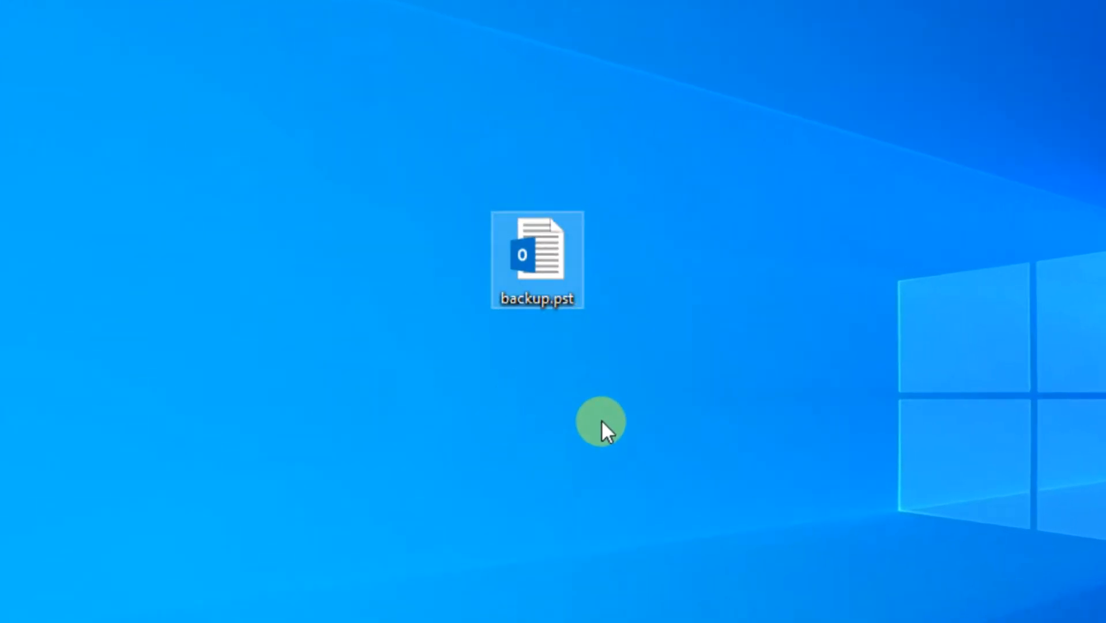
{"action": "left_click", "coordinate": [545, 252]}
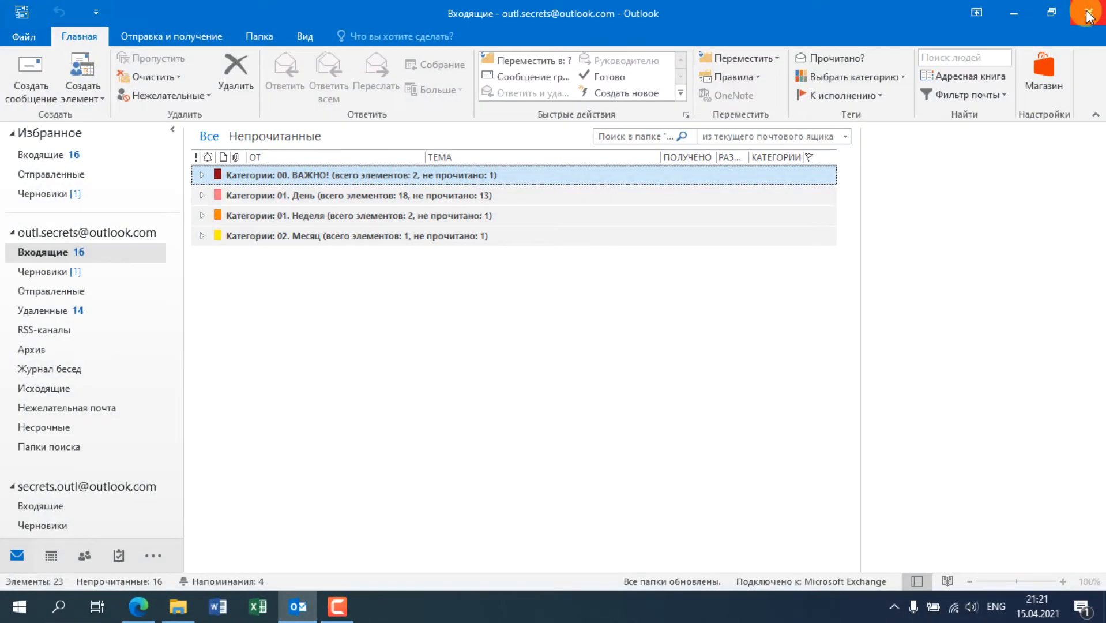
Step: Close Outlook and try to open backup.pst directly from the desktop
{"action": "left_click", "coordinate": [1067, 40]}
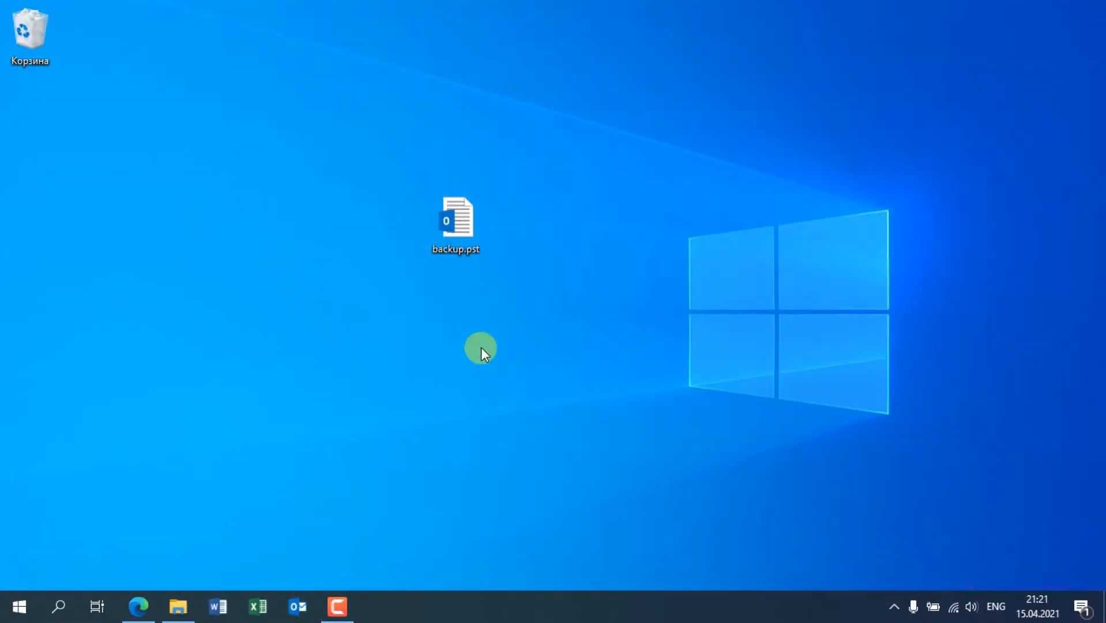
{"action": "double_click", "coordinate": [459, 226]}
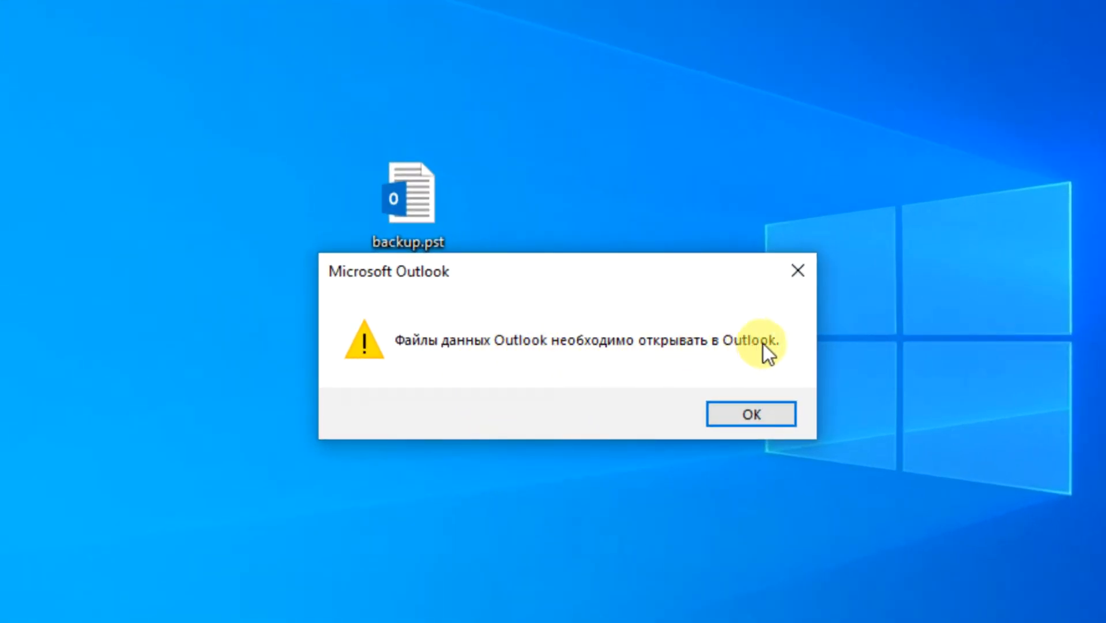
{"action": "left_click", "coordinate": [742, 415]}
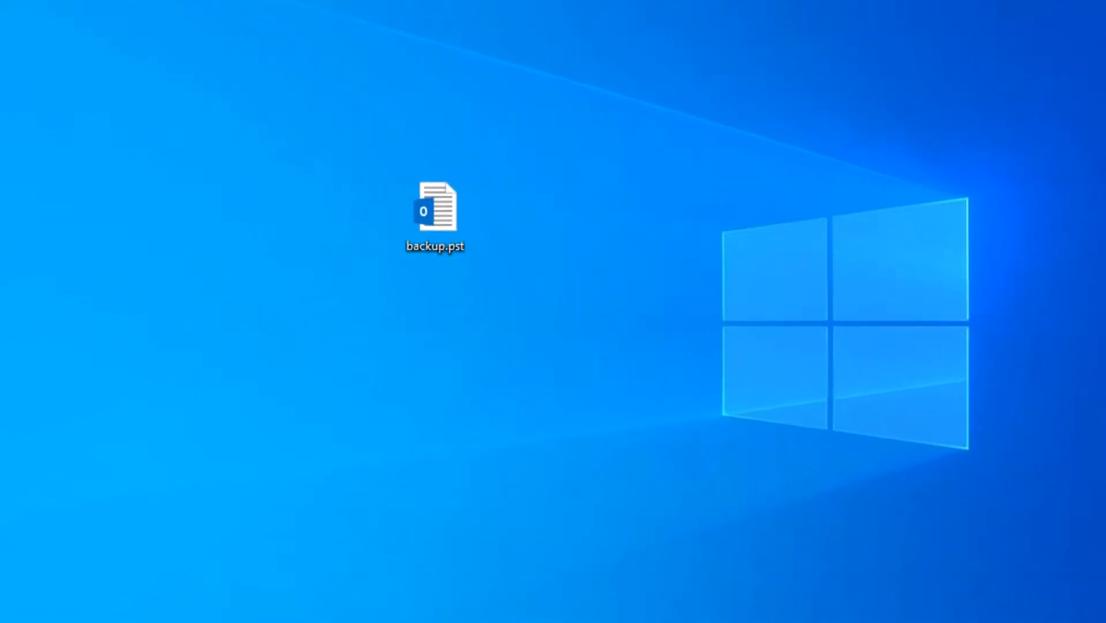
Step: Start Outlook again
{"action": "left_click", "coordinate": [294, 610]}
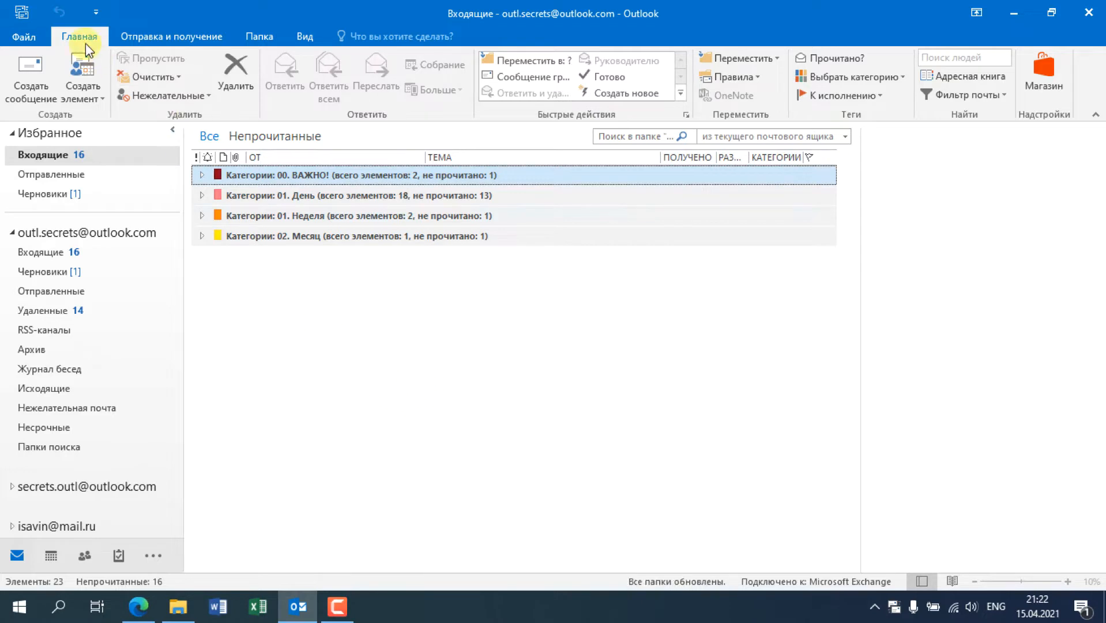
Step: Open backup.pst from the desktop as an Outlook data file and dismiss the reminders window
{"action": "left_click", "coordinate": [17, 38]}
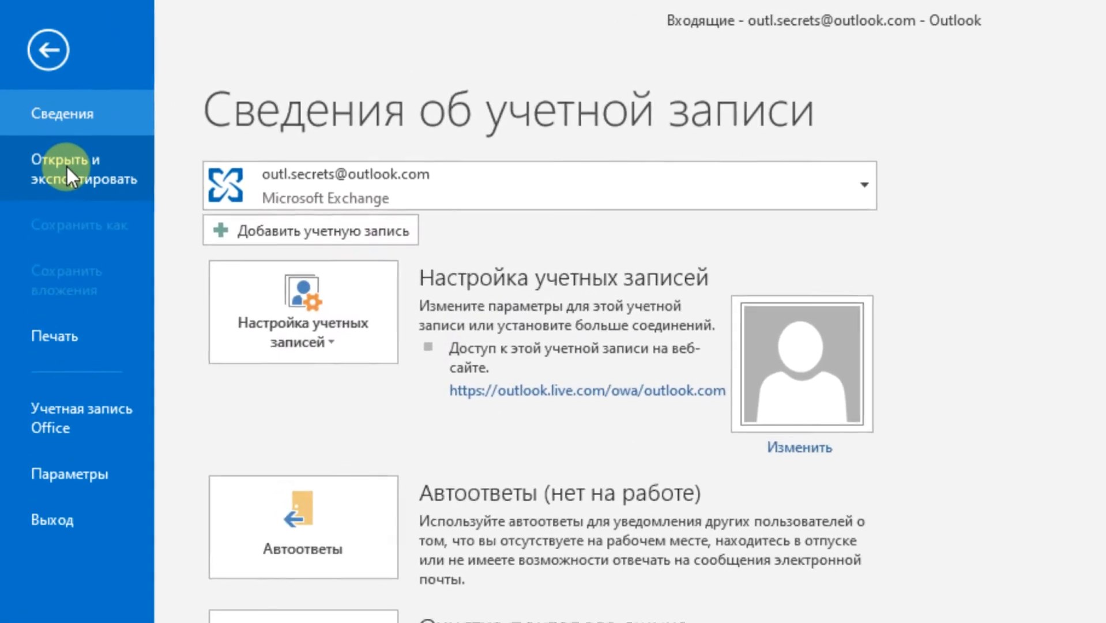
{"action": "left_click", "coordinate": [45, 112]}
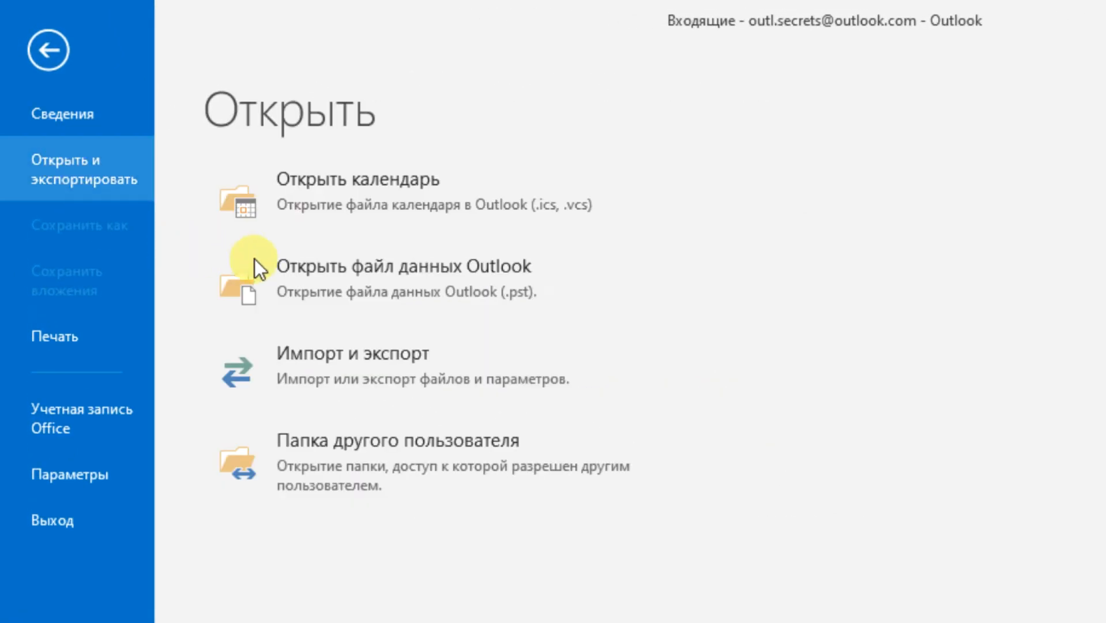
{"action": "left_click", "coordinate": [569, 279]}
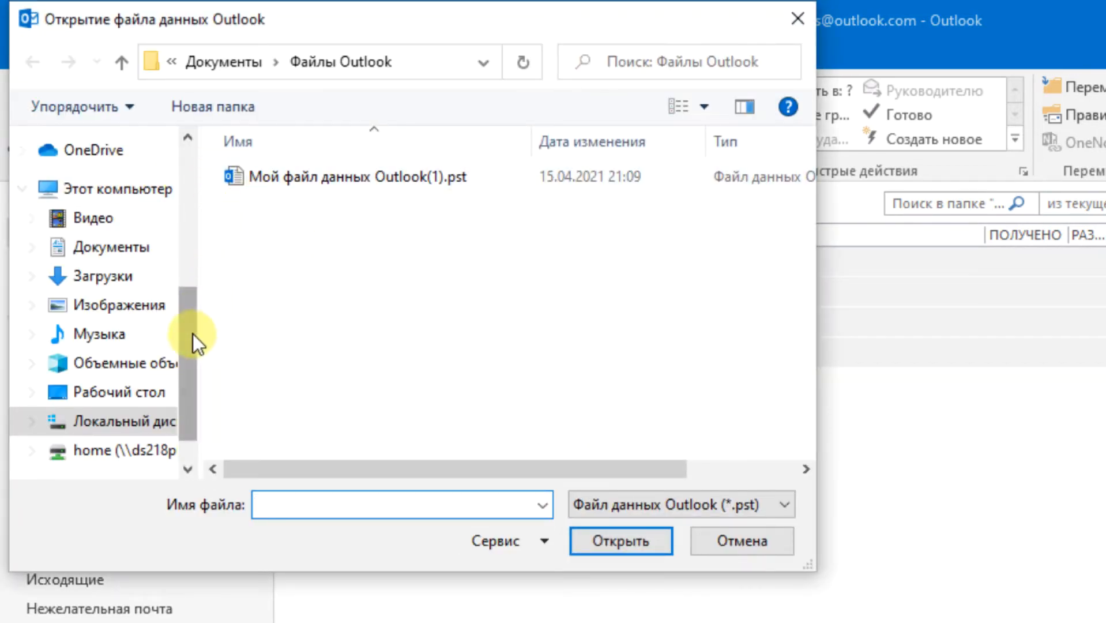
{"action": "left_click_drag", "start_coordinate": [193, 334], "coordinate": [201, 133]}
{"action": "left_click", "coordinate": [124, 191]}
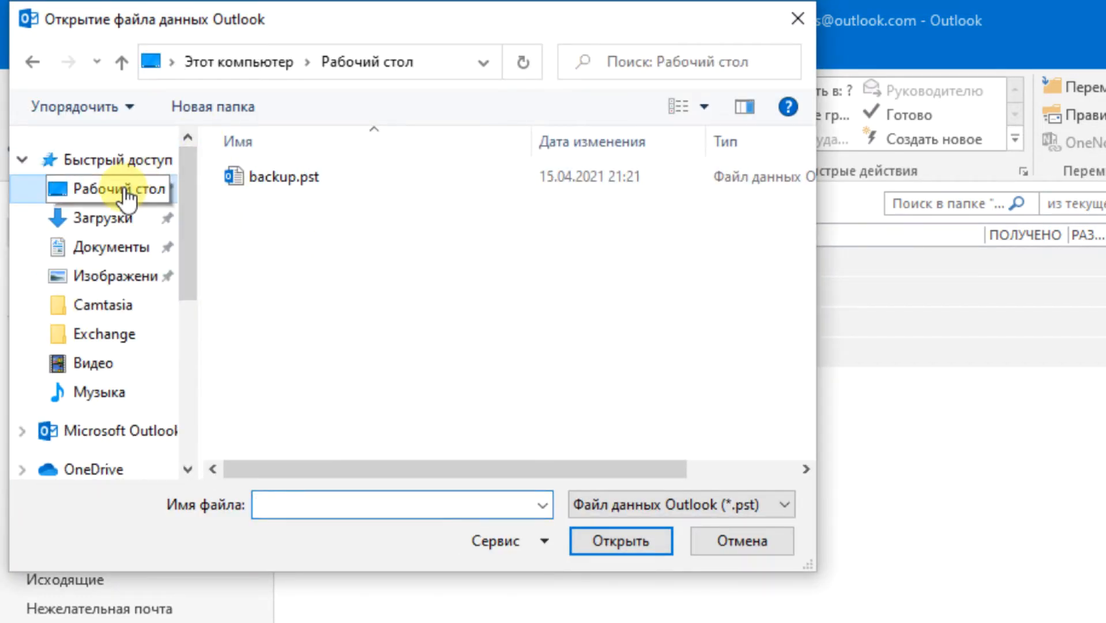
{"action": "left_click", "coordinate": [290, 180]}
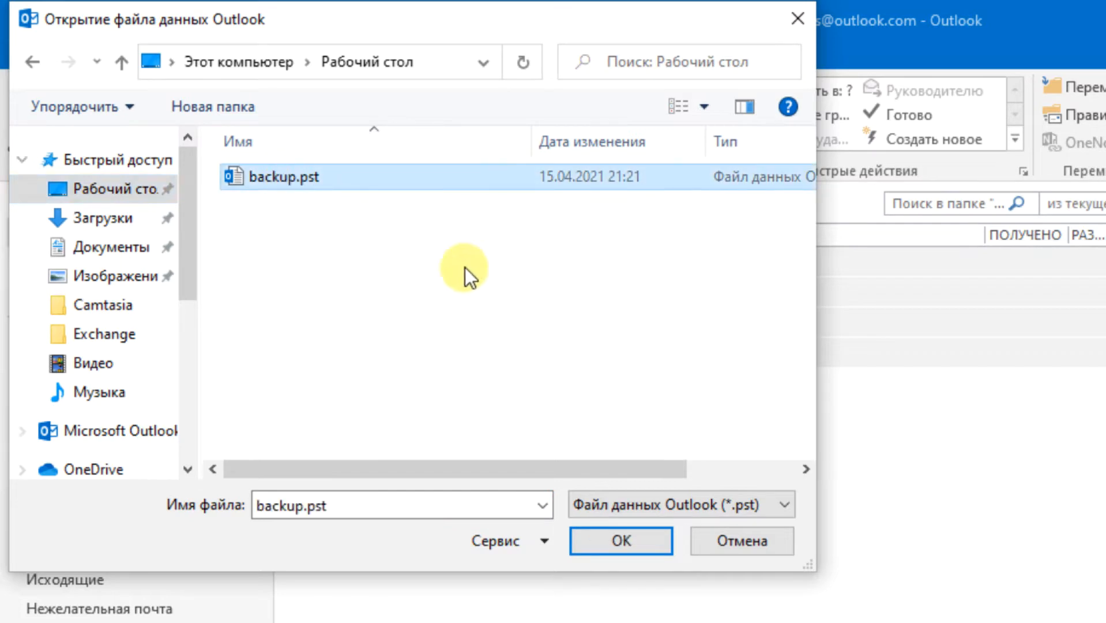
{"action": "left_click", "coordinate": [620, 539]}
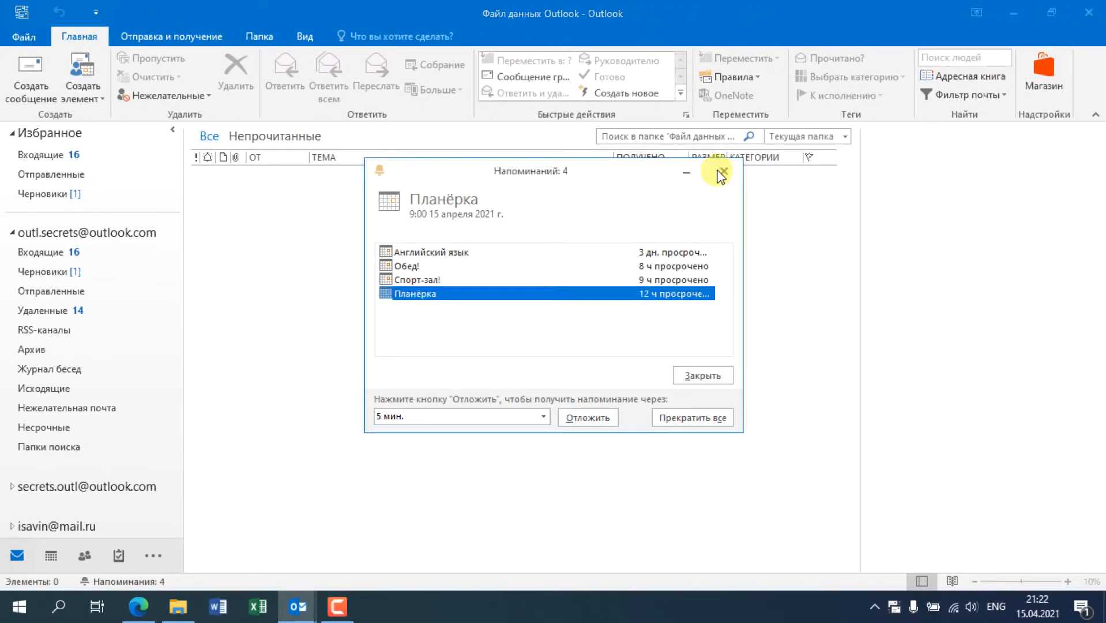
{"action": "left_click", "coordinate": [719, 172]}
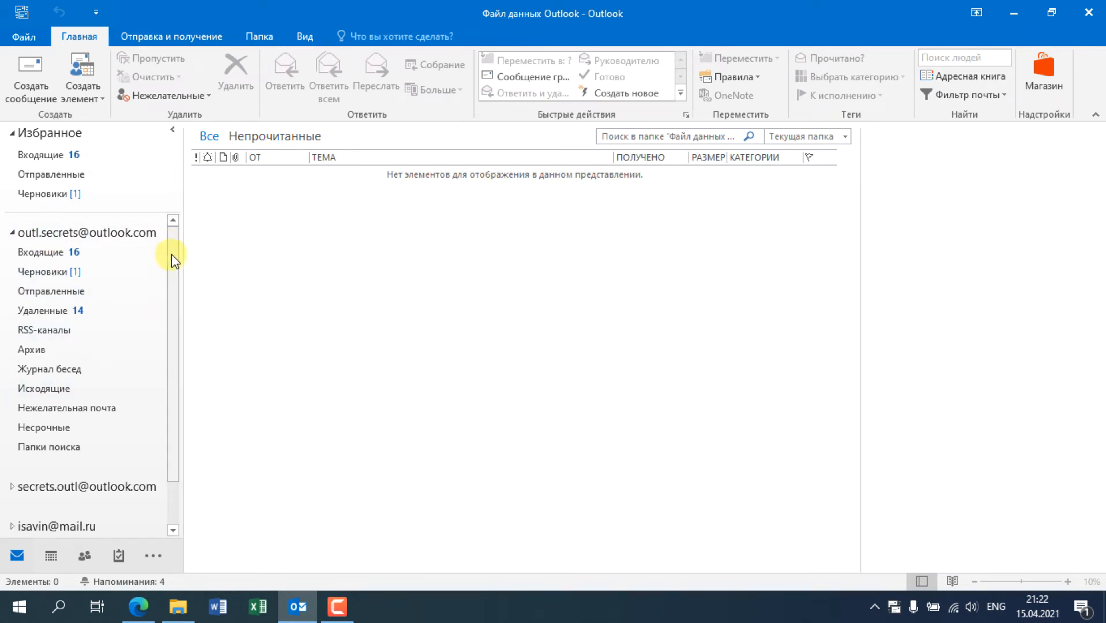
Step: Expand the opened Outlook data file in the folder list and view the messages in its Inbox
{"action": "scroll", "coordinate": [171, 262], "scroll_direction": "down", "scroll_amount": 2}
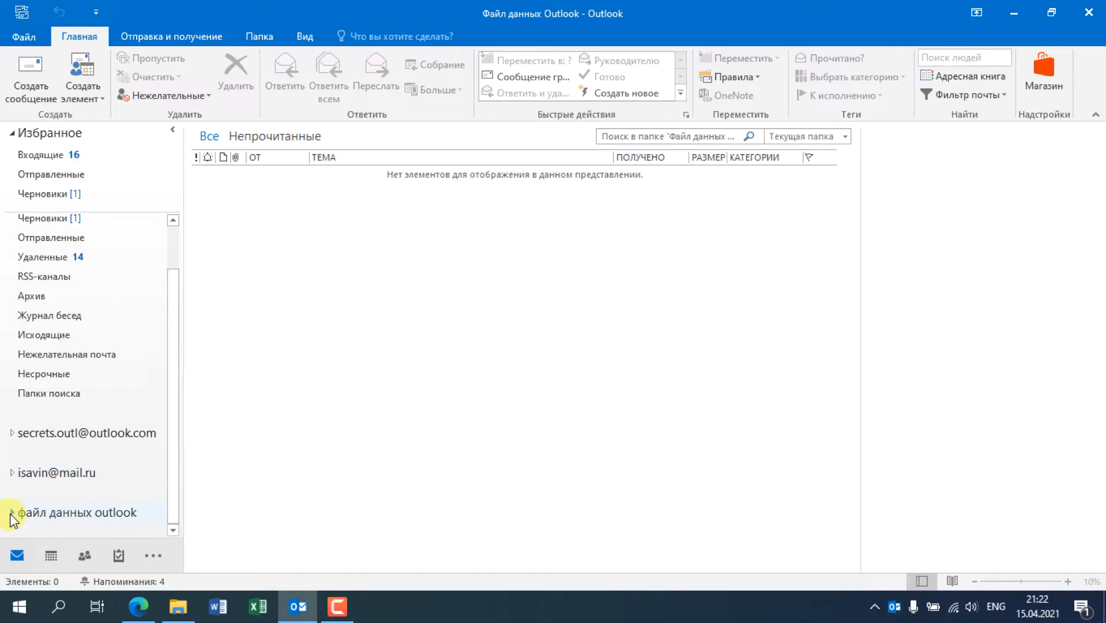
{"action": "left_click", "coordinate": [12, 512]}
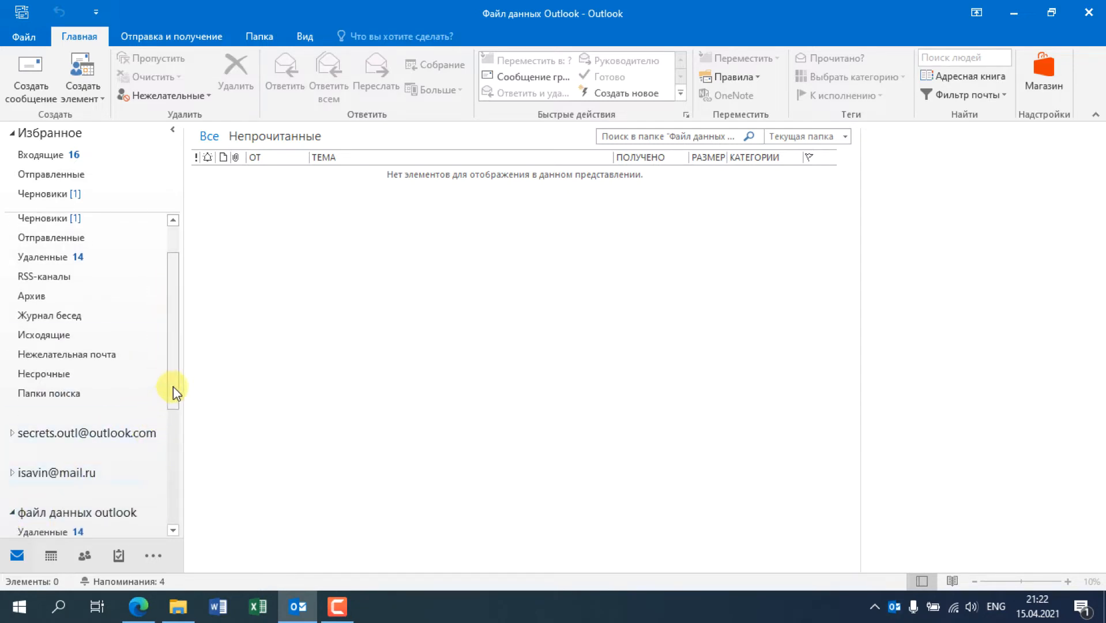
{"action": "left_click_drag", "start_coordinate": [174, 386], "coordinate": [163, 504]}
{"action": "scroll", "coordinate": [163, 508], "scroll_direction": "down", "scroll_amount": 2}
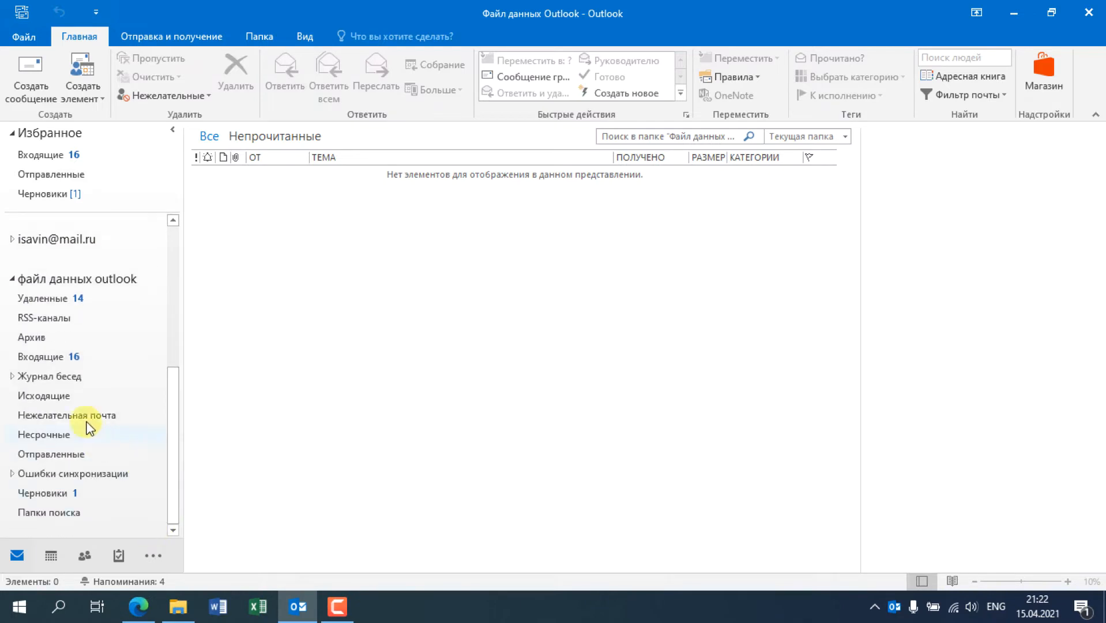
{"action": "left_click", "coordinate": [61, 358]}
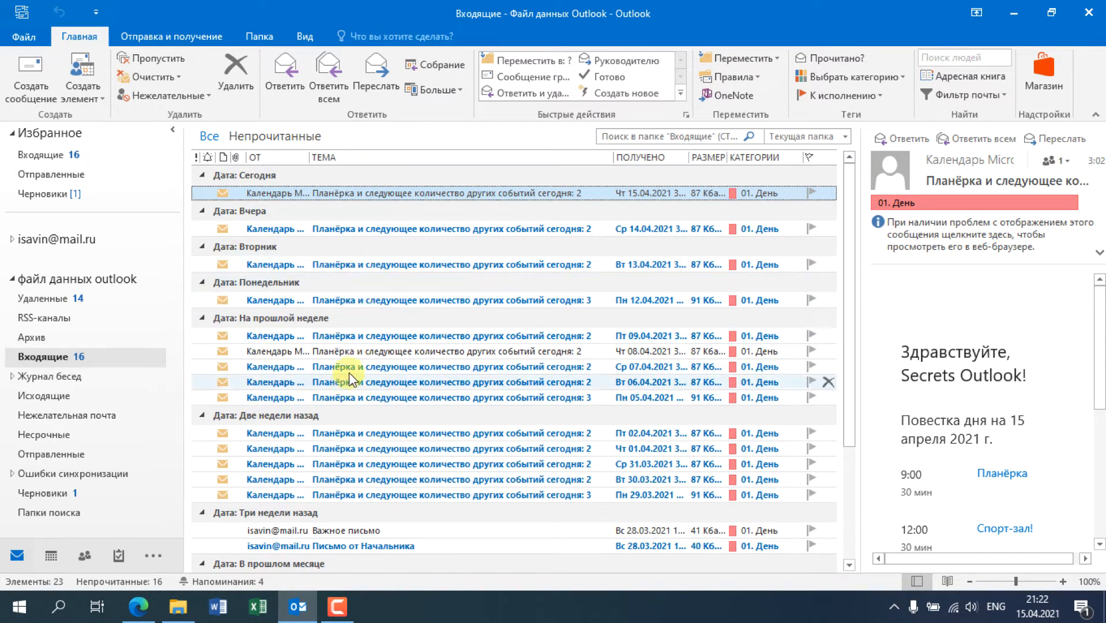
Step: Collapse and re-expand the opened data file, then show its complete folder list, including calendar, contacts, tasks and notes
{"action": "left_click", "coordinate": [10, 283]}
{"action": "left_click", "coordinate": [13, 512]}
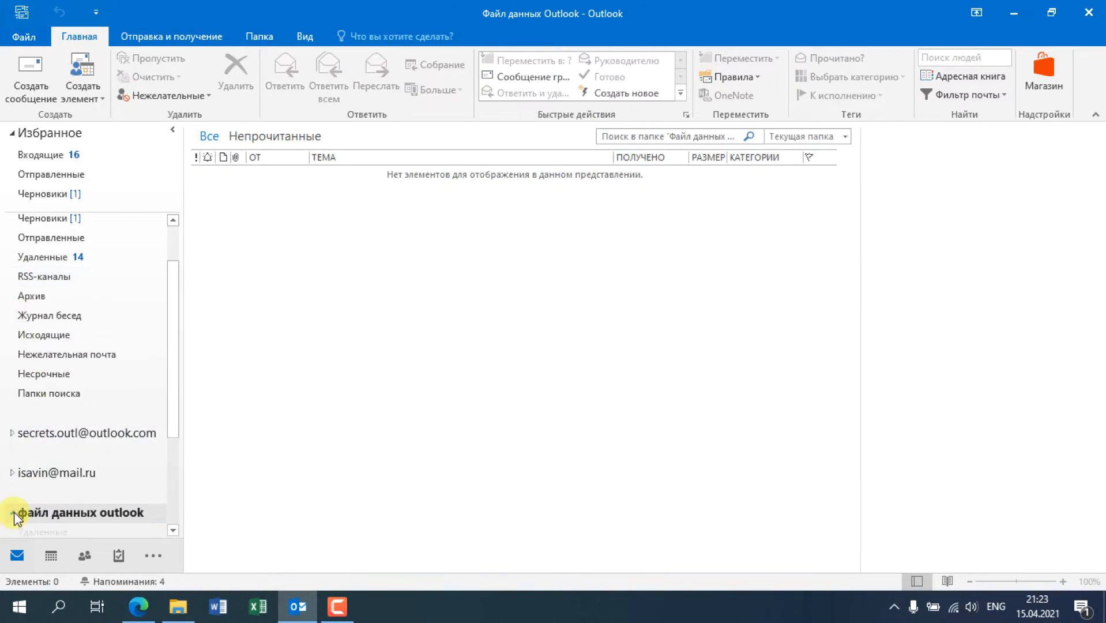
{"action": "scroll", "coordinate": [183, 409], "scroll_direction": "down", "scroll_amount": 5}
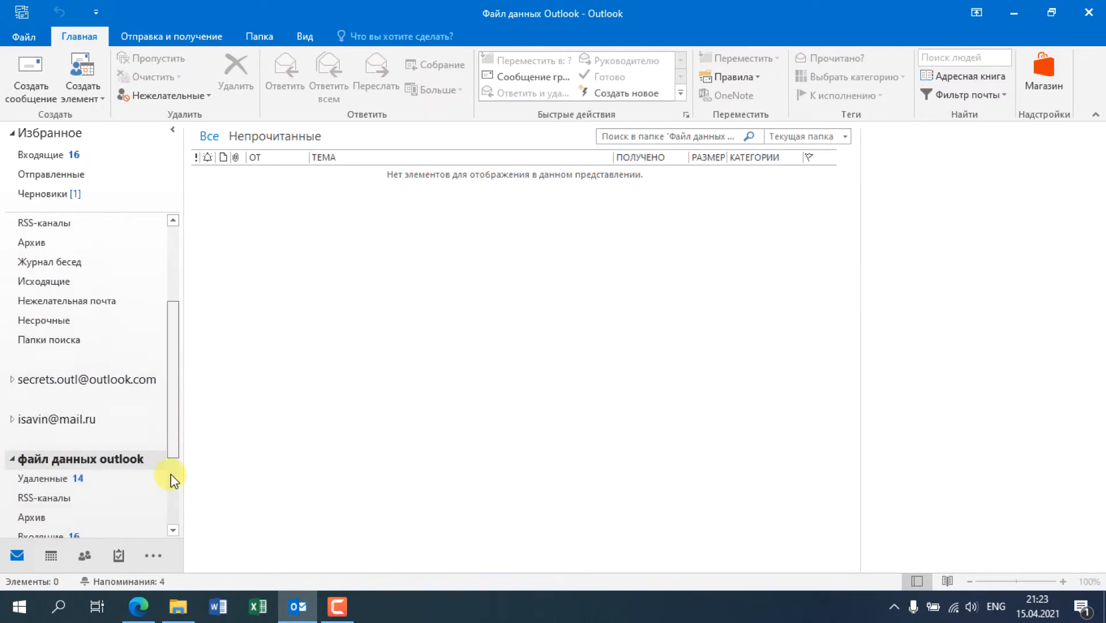
{"action": "left_click", "coordinate": [153, 556]}
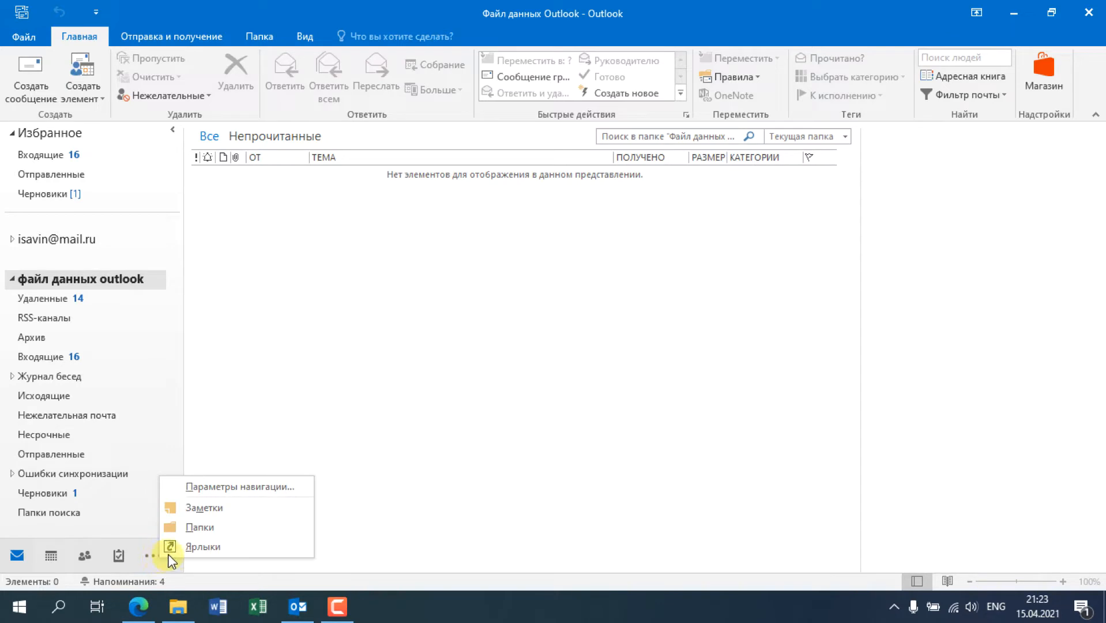
{"action": "left_click", "coordinate": [211, 526]}
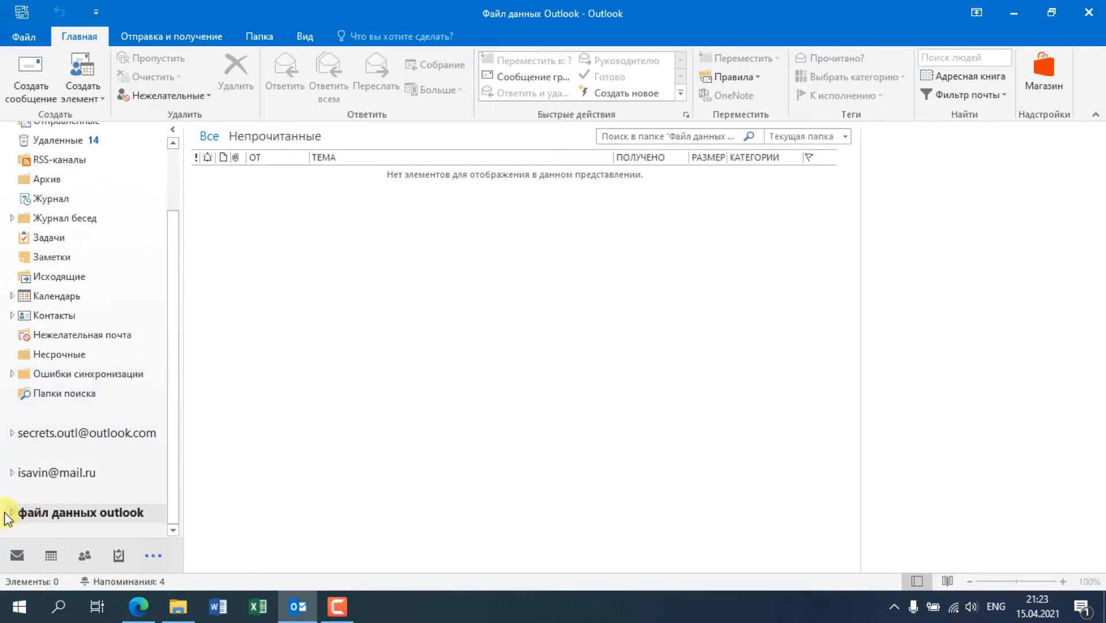
{"action": "left_click", "coordinate": [13, 513]}
{"action": "scroll", "coordinate": [90, 467], "scroll_direction": "down", "scroll_amount": 4}
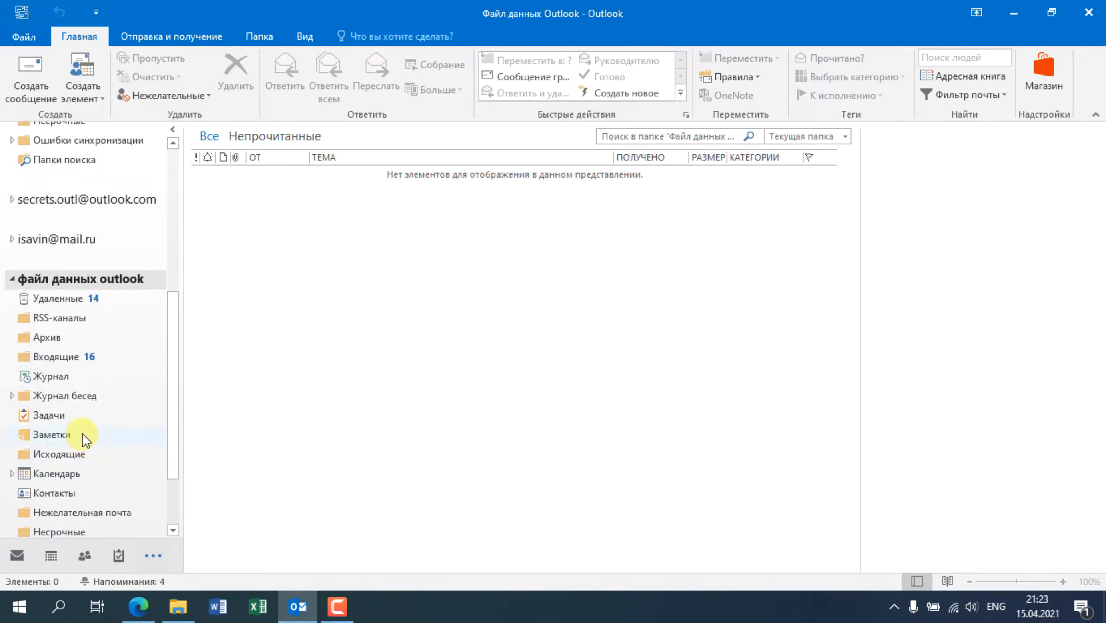
Step: Return to the mail view and close the opened Outlook data file
{"action": "left_click", "coordinate": [17, 557]}
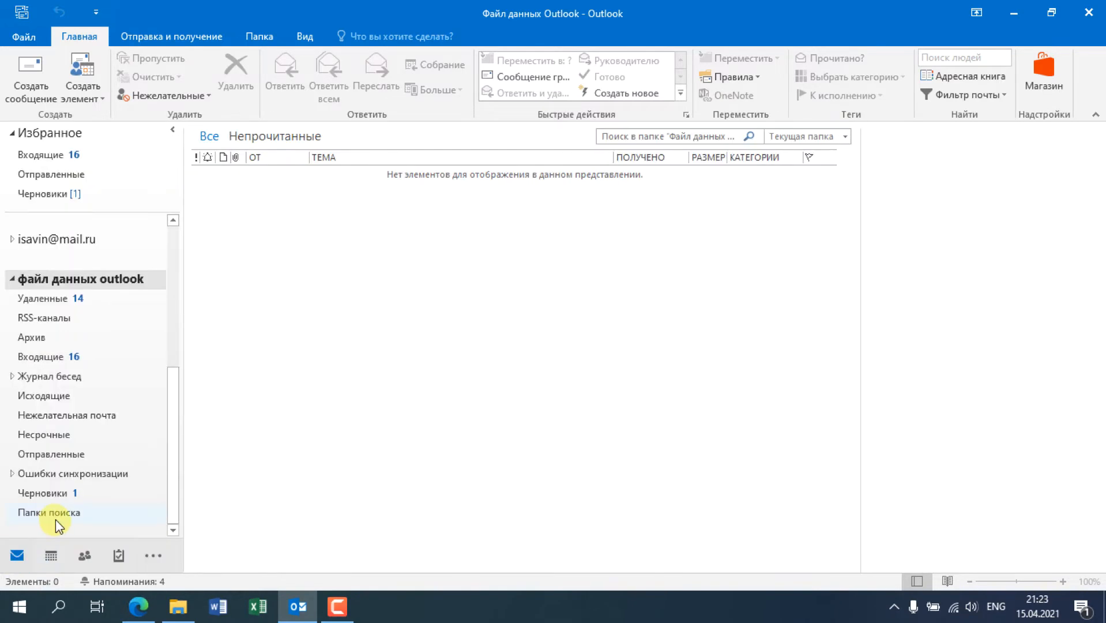
{"action": "right_click", "coordinate": [40, 282]}
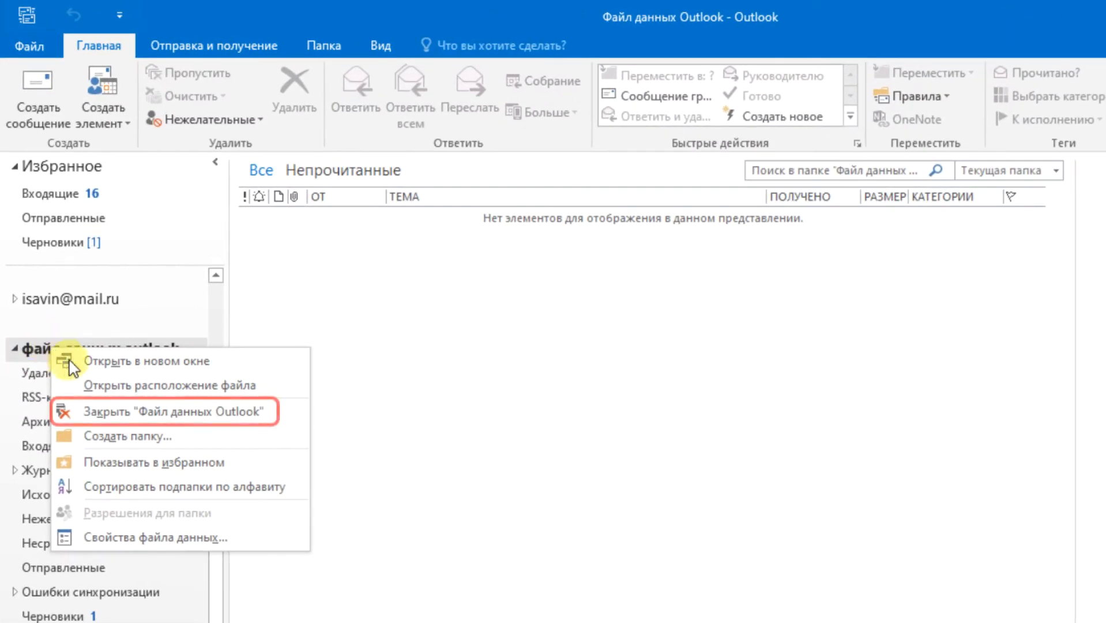
{"action": "left_click", "coordinate": [217, 410]}
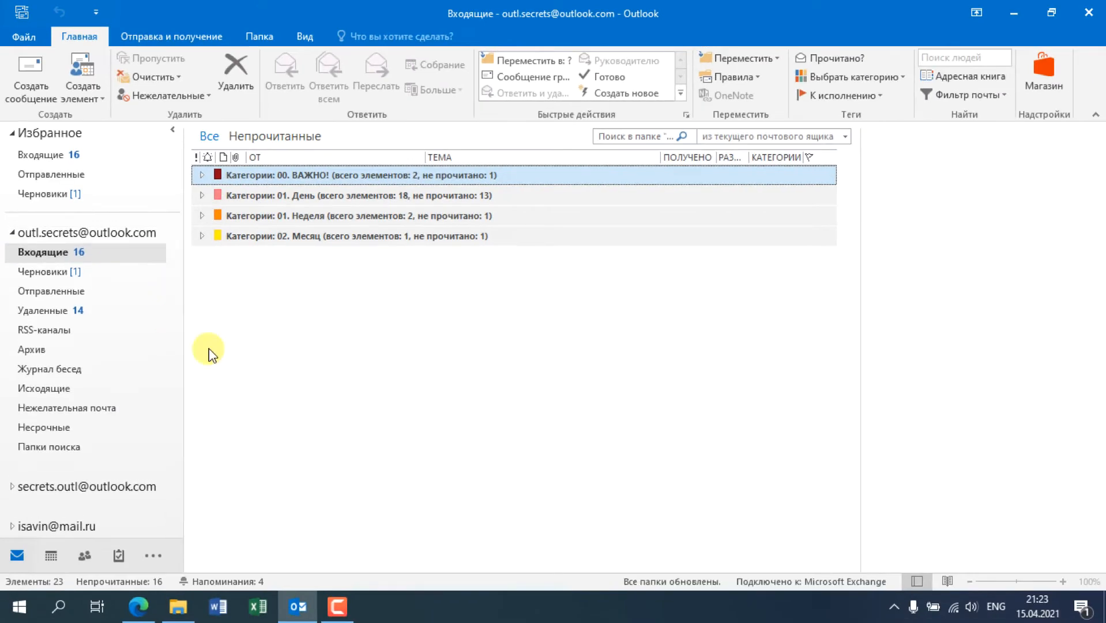
Step: Minimise Outlook, move backup.pst further toward the desktop's left side, and restore Outlook
{"action": "left_click", "coordinate": [1010, 12]}
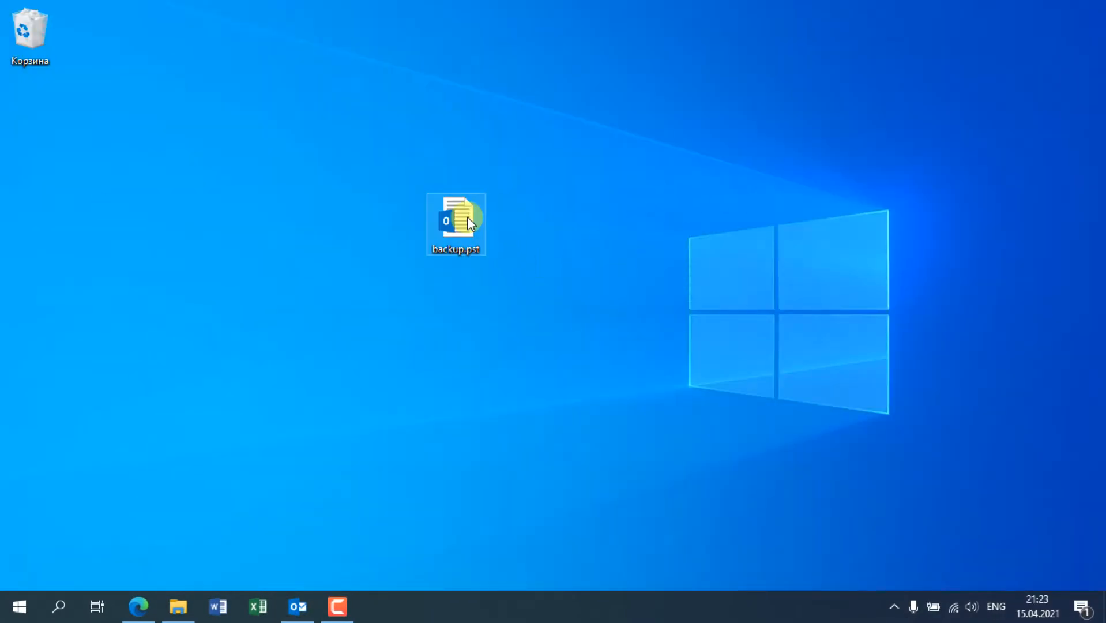
{"action": "left_click_drag", "start_coordinate": [468, 217], "coordinate": [224, 216]}
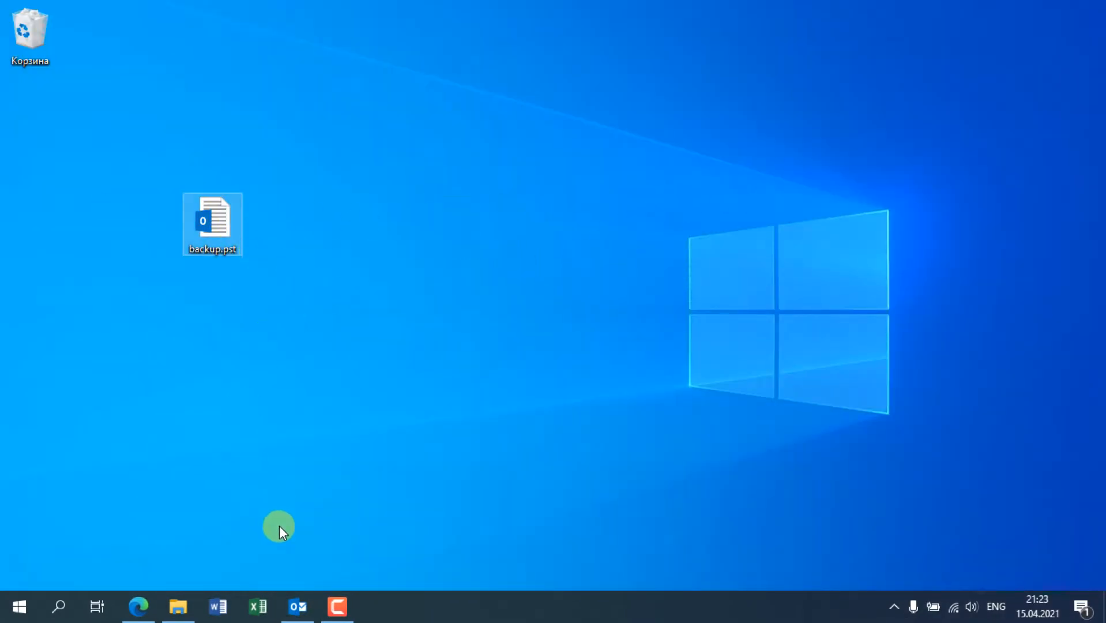
{"action": "left_click", "coordinate": [307, 612]}
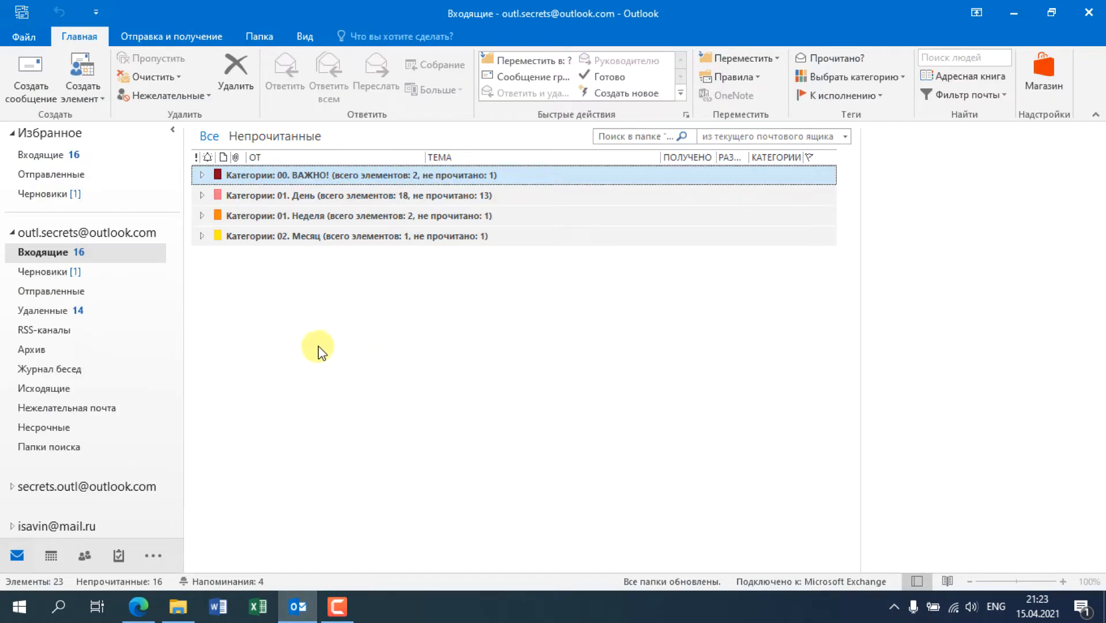
Step: Collapse the first mailbox, expand the second mailbox and open its Inbox
{"action": "left_click", "coordinate": [13, 234]}
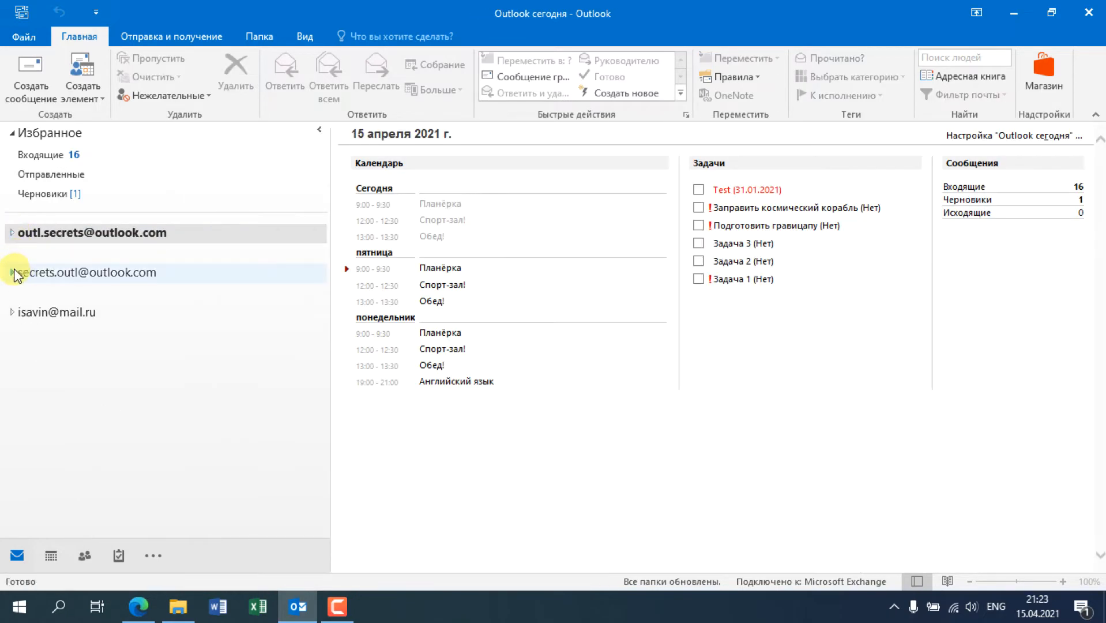
{"action": "left_click", "coordinate": [13, 273]}
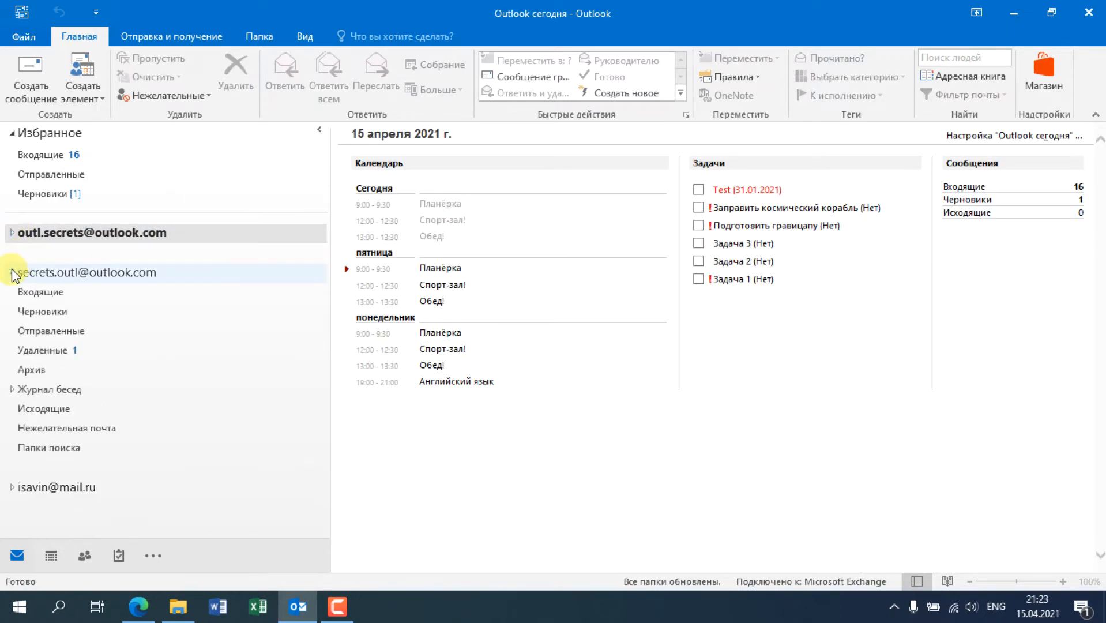
{"action": "left_click", "coordinate": [41, 289]}
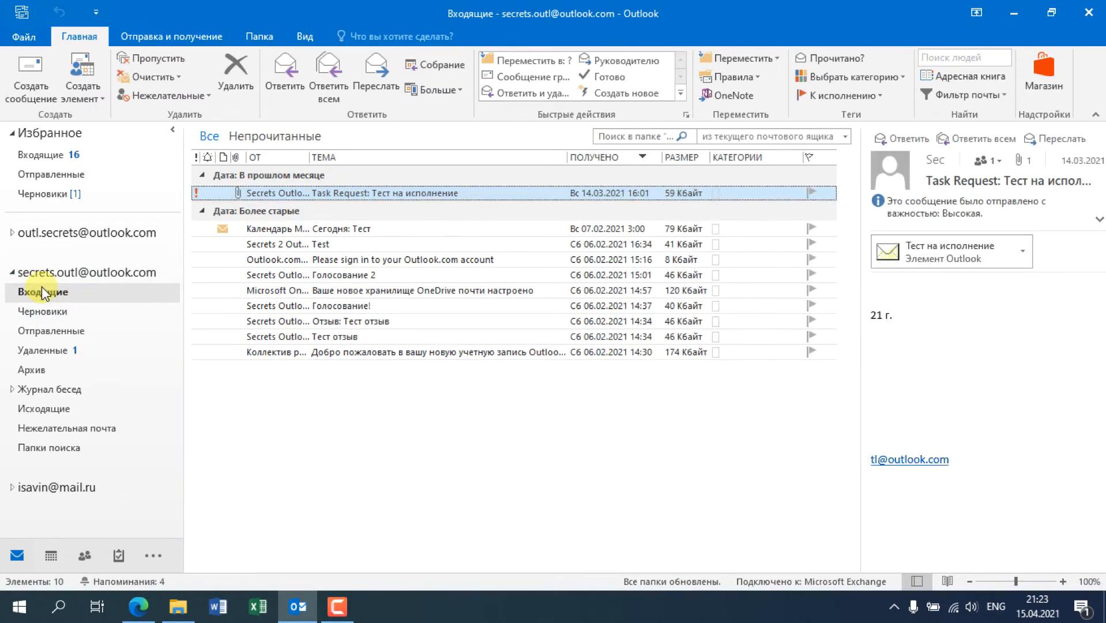
Step: Start the import wizard for importing from another program or file, with Outlook data file (.pst) as the file type
{"action": "left_click", "coordinate": [30, 38]}
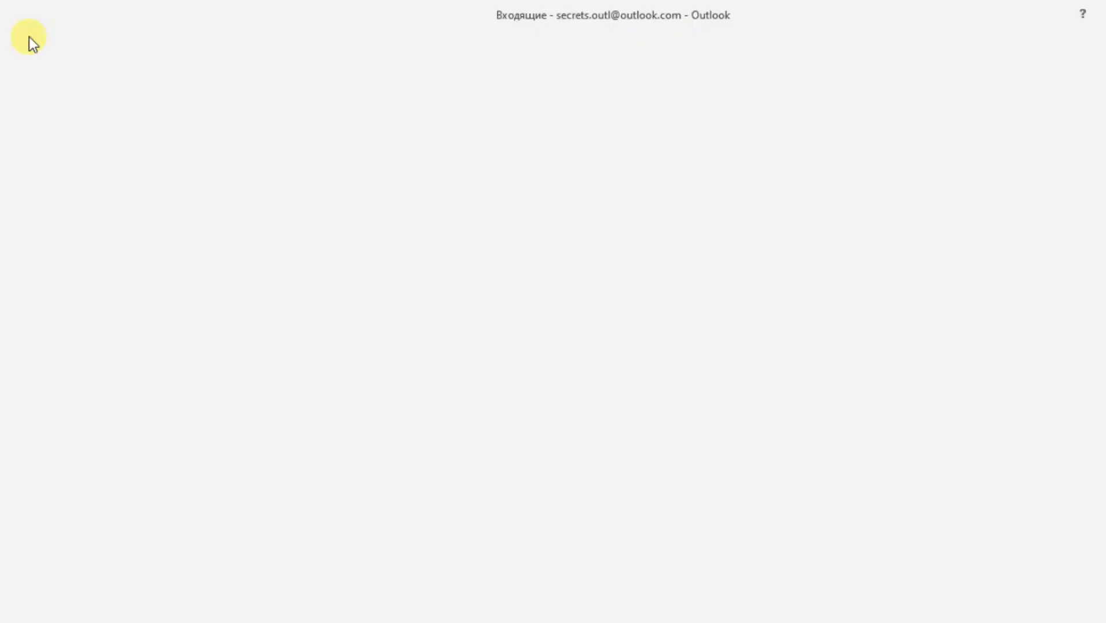
{"action": "left_click", "coordinate": [69, 141]}
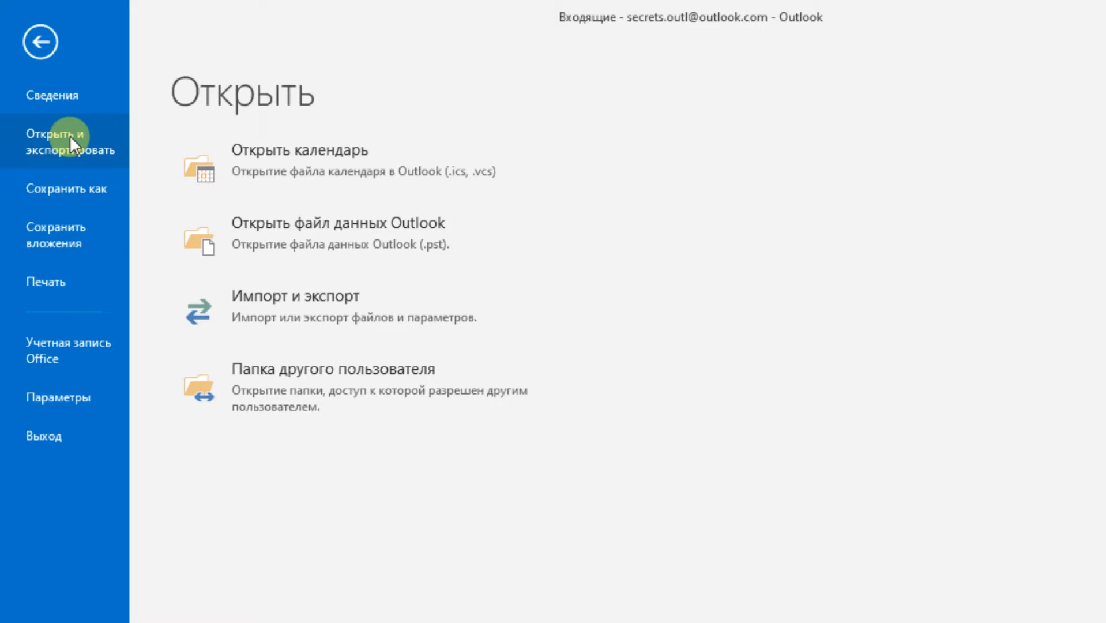
{"action": "left_click", "coordinate": [440, 314]}
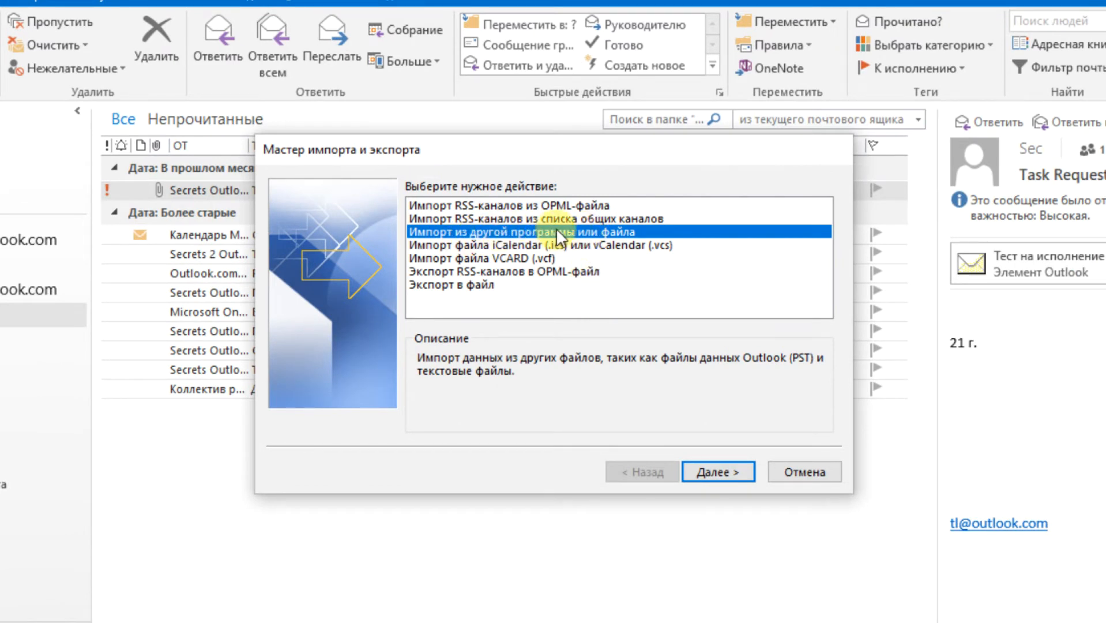
{"action": "left_click", "coordinate": [718, 471]}
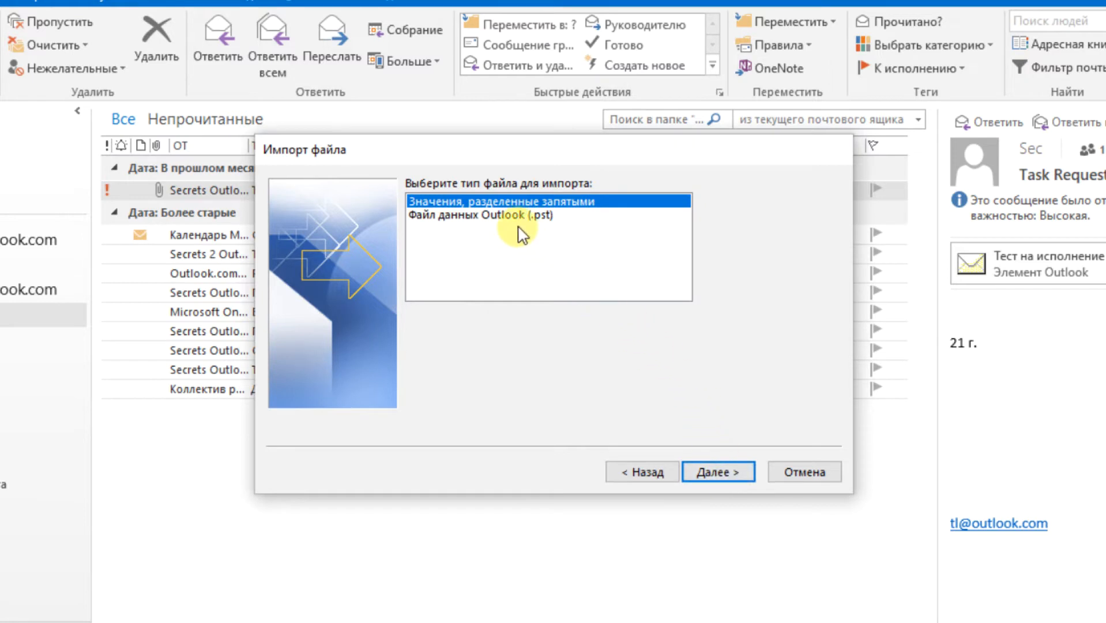
{"action": "left_click", "coordinate": [503, 216]}
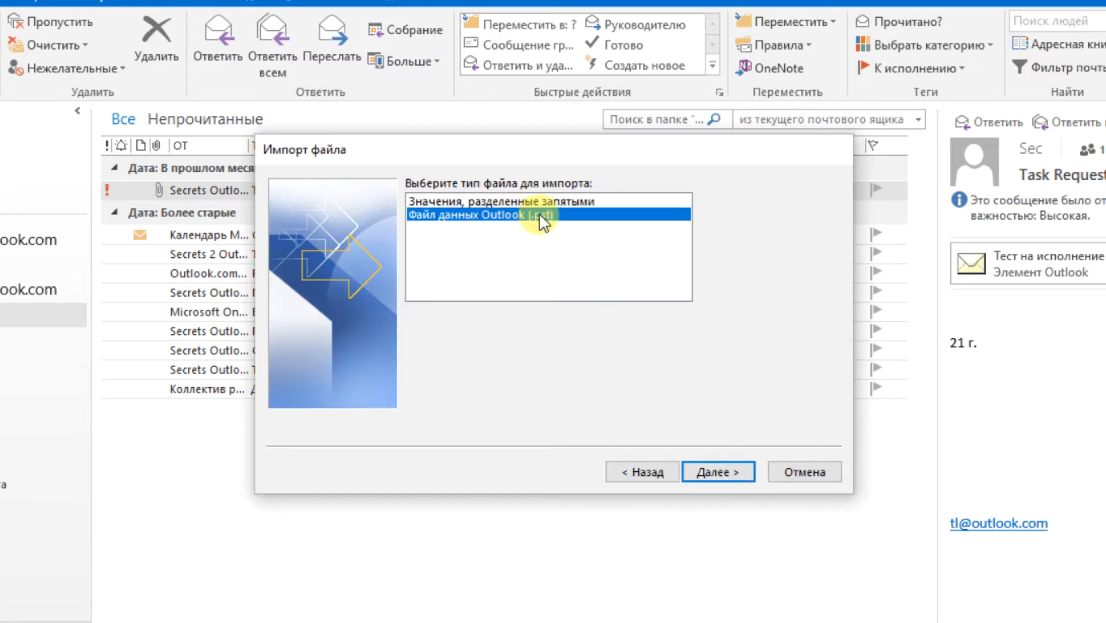
{"action": "left_click", "coordinate": [720, 471]}
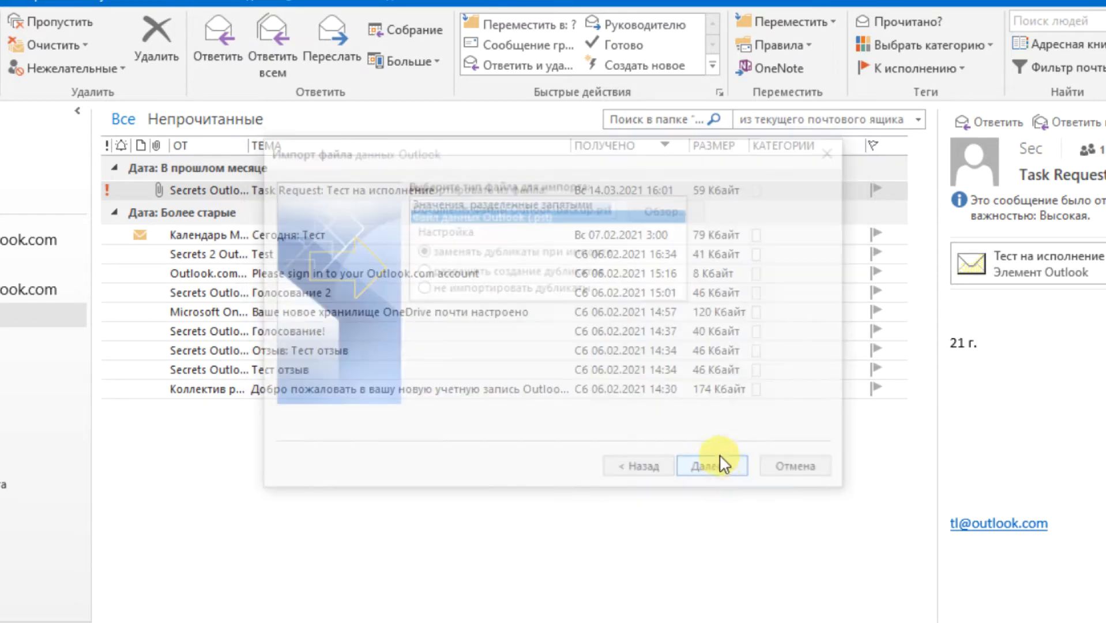
Step: Choose backup.pst on the desktop as the data file to import
{"action": "left_click", "coordinate": [669, 209]}
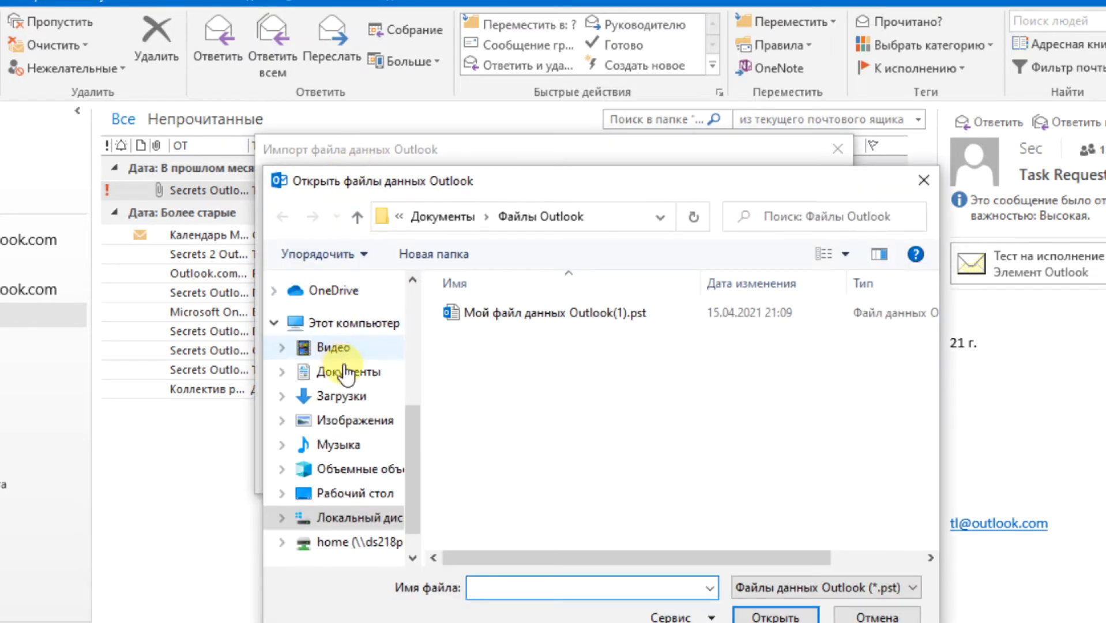
{"action": "left_click_drag", "start_coordinate": [420, 445], "coordinate": [390, 322]}
{"action": "left_click", "coordinate": [390, 322]}
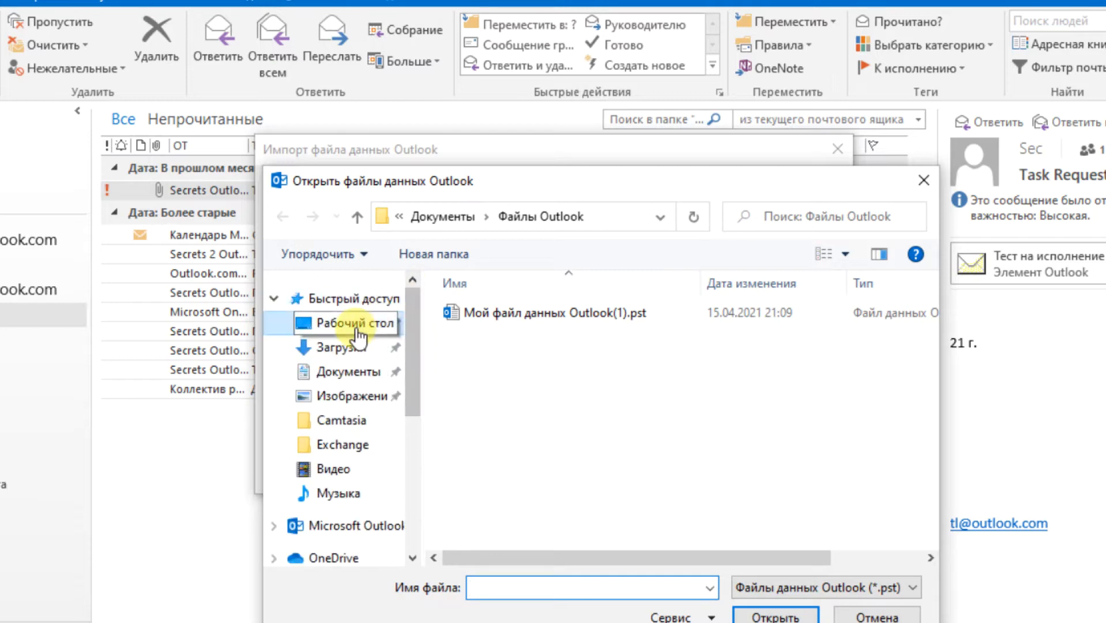
{"action": "left_click", "coordinate": [507, 313]}
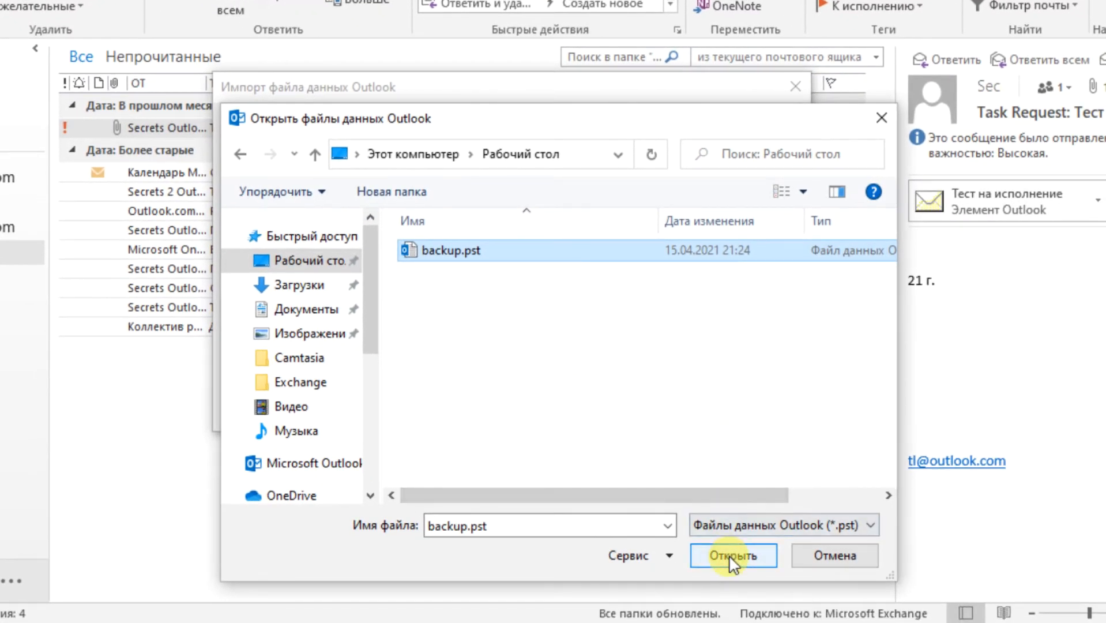
{"action": "left_click", "coordinate": [729, 555]}
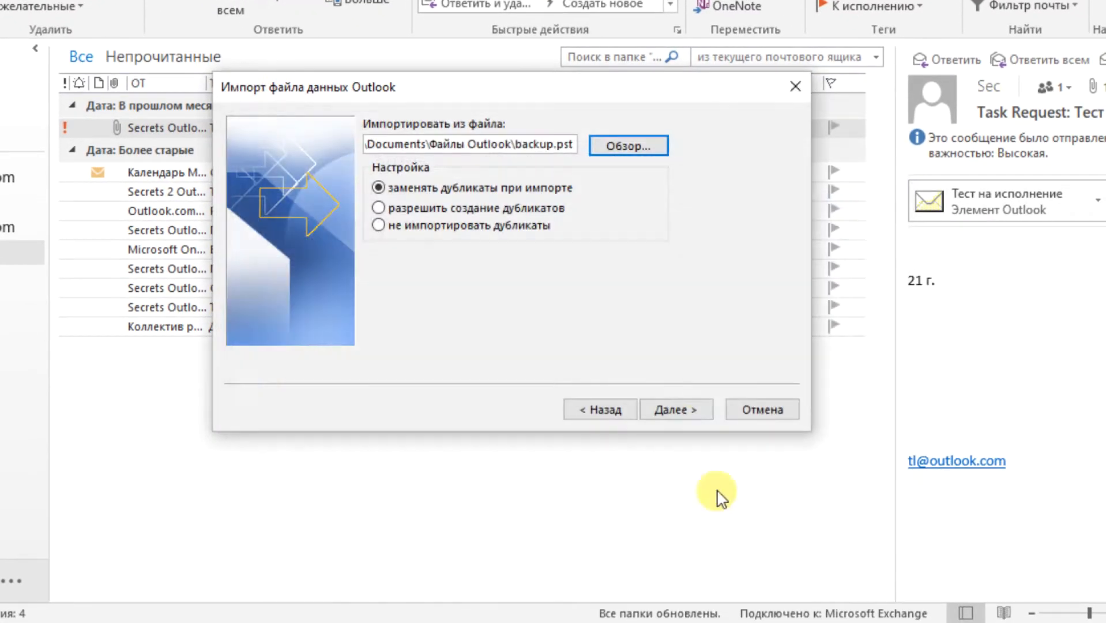
Step: Accept backup.pst with duplicates replaced on import, expand its folder tree and select the whole Outlook data file as the source
{"action": "left_click", "coordinate": [684, 411]}
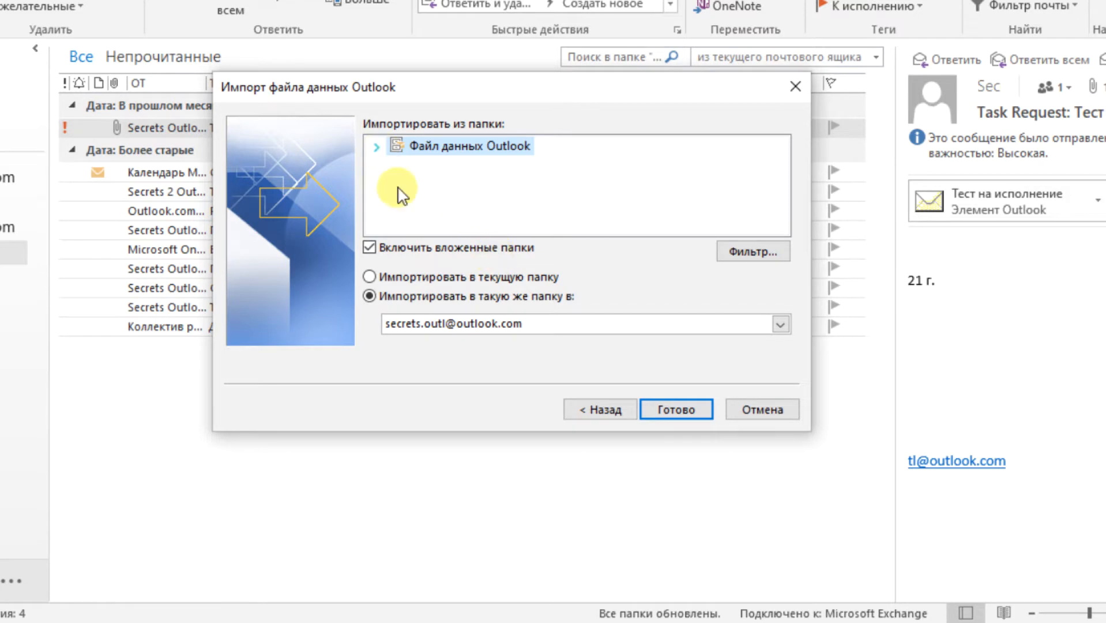
{"action": "left_click", "coordinate": [378, 146]}
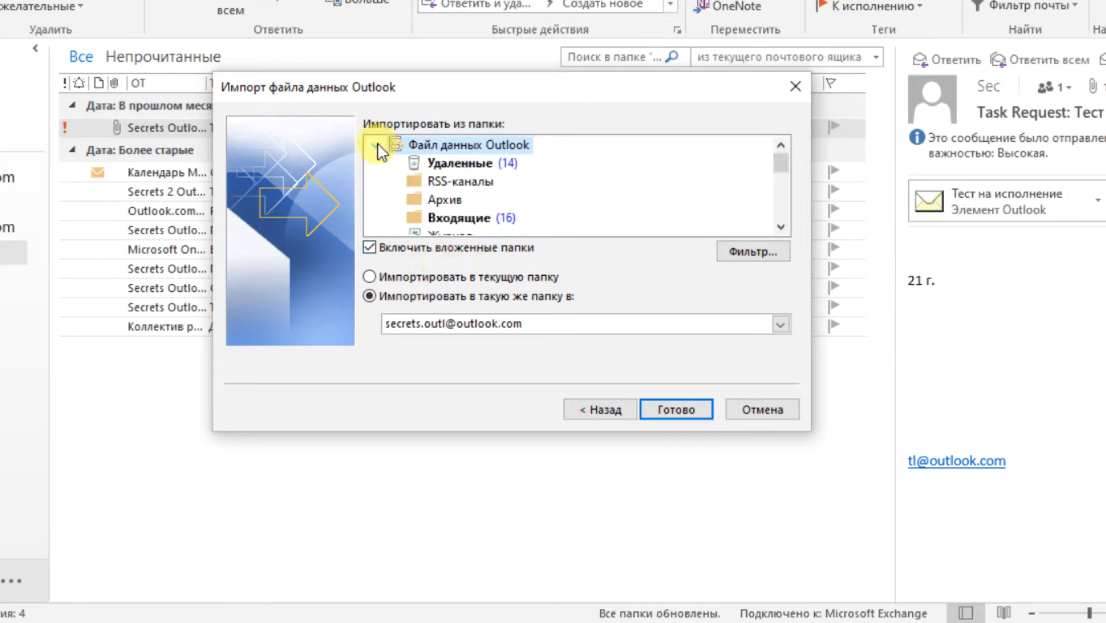
{"action": "mouse_move", "coordinate": [788, 170]}
{"action": "left_mouse_down"}
{"action": "mouse_move", "coordinate": [784, 217]}
{"action": "mouse_move", "coordinate": [781, 155]}
{"action": "left_mouse_up"}
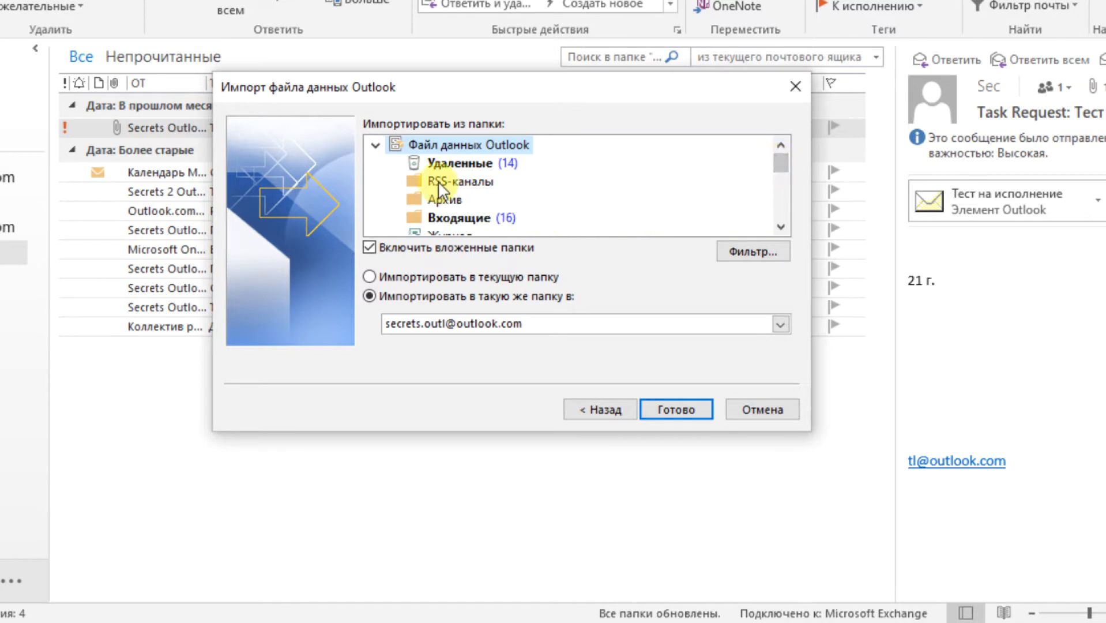
{"action": "left_click", "coordinate": [458, 218]}
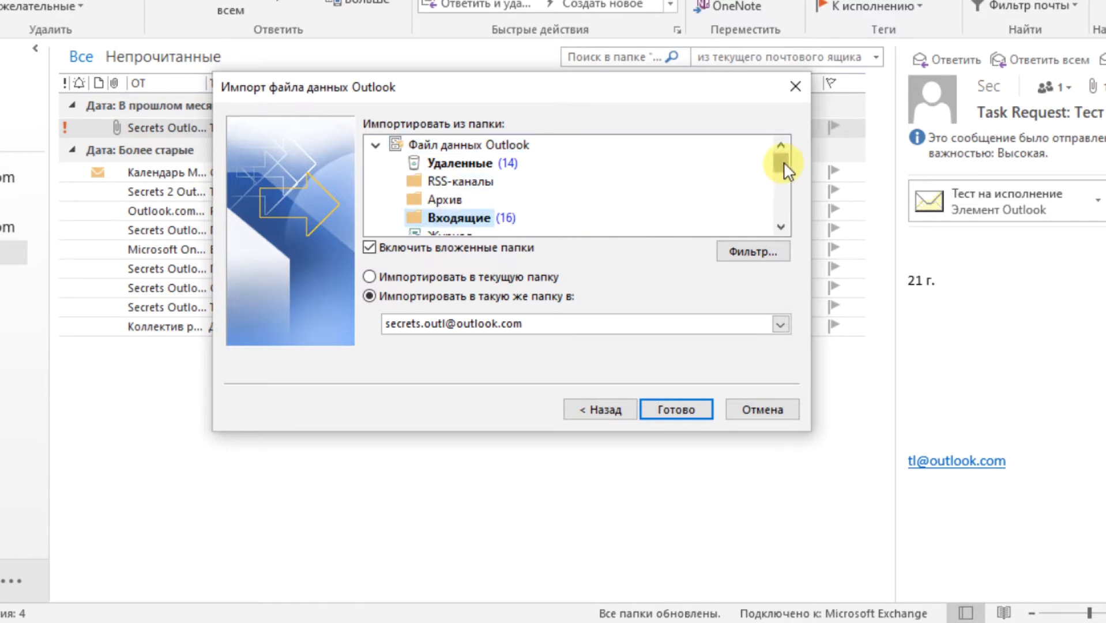
{"action": "left_click_drag", "start_coordinate": [783, 161], "coordinate": [782, 208]}
{"action": "left_click", "coordinate": [444, 182]}
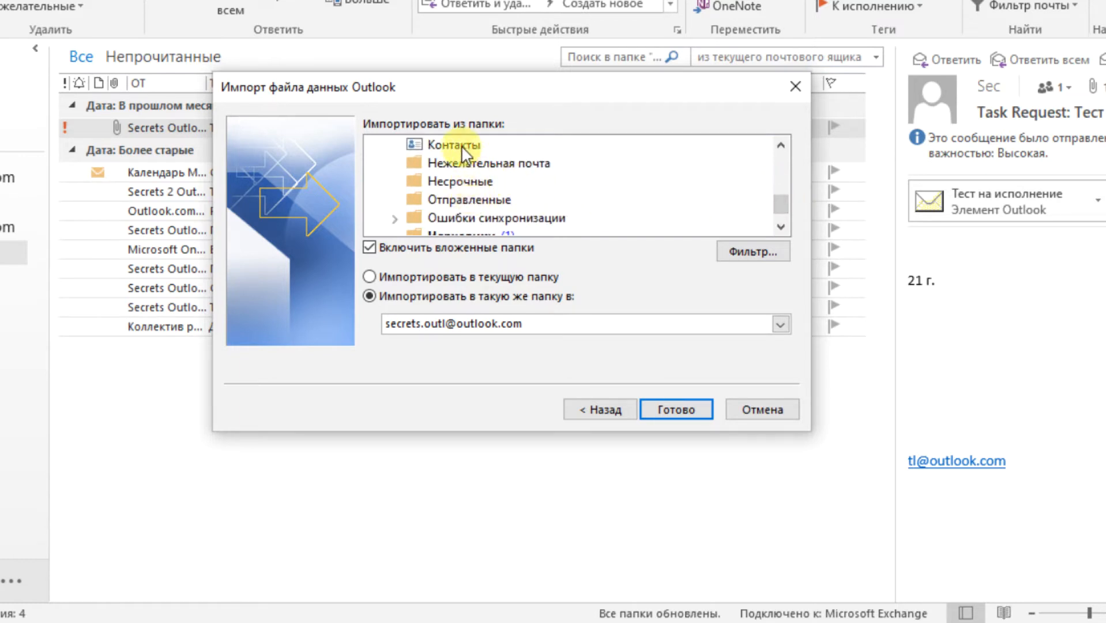
{"action": "left_click_drag", "start_coordinate": [785, 203], "coordinate": [775, 130]}
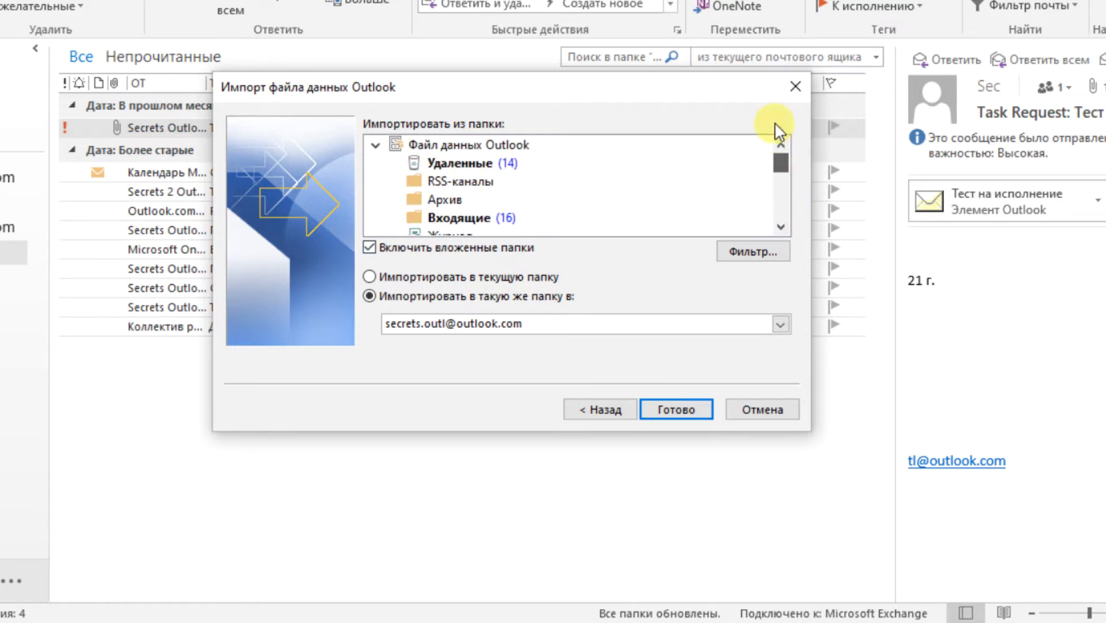
{"action": "left_click", "coordinate": [475, 146]}
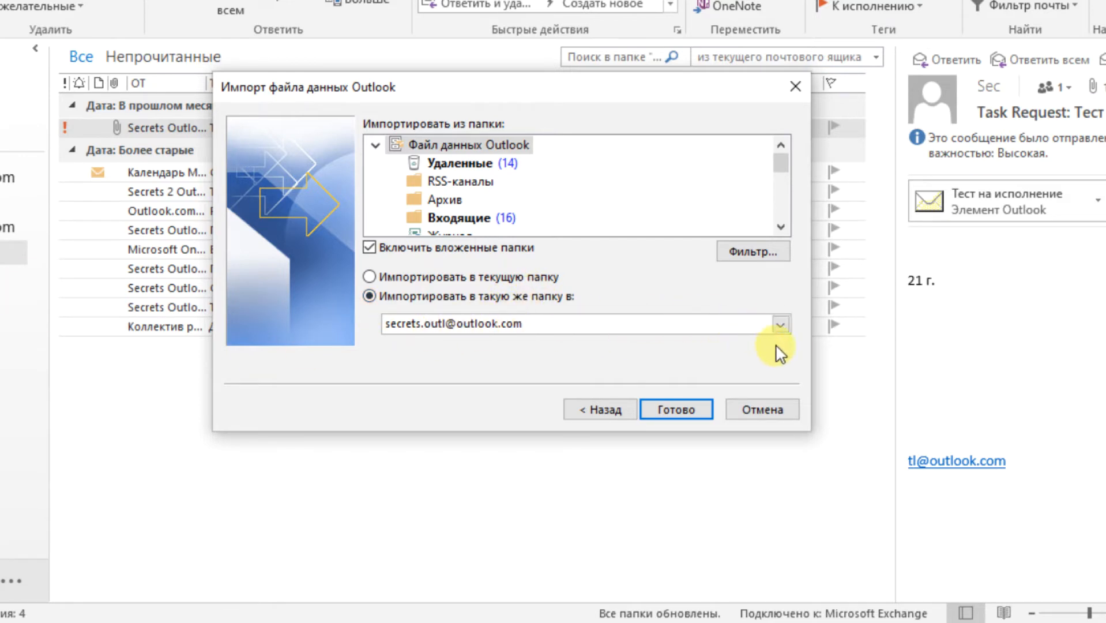
Step: Import the data, subfolders included, into the same folders of the second mailbox and finish the wizard
{"action": "left_click", "coordinate": [781, 324]}
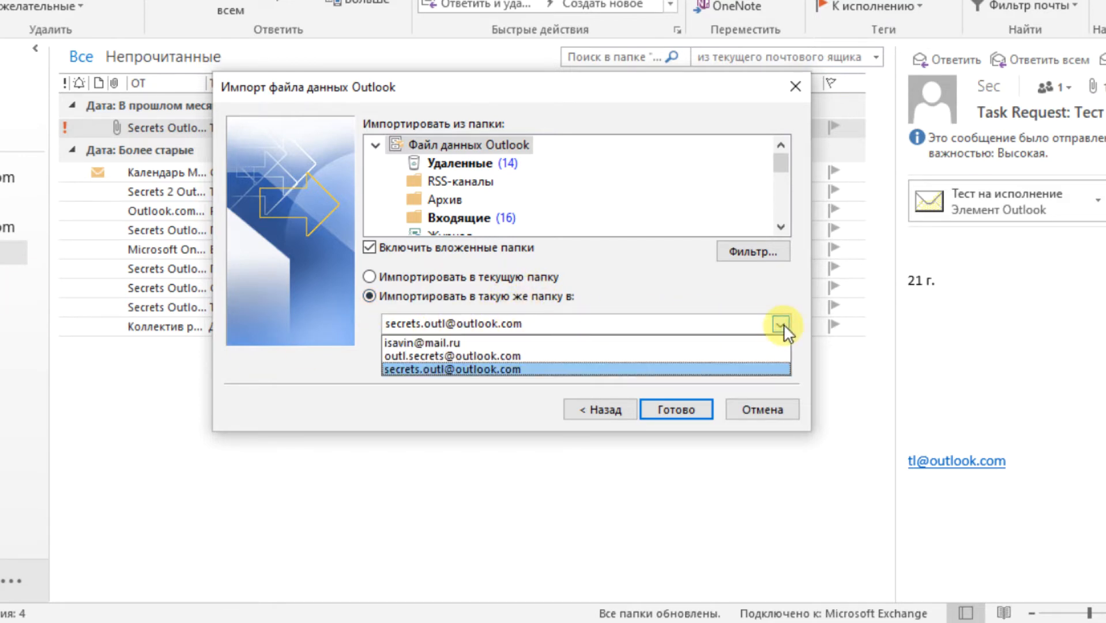
{"action": "left_click", "coordinate": [765, 370]}
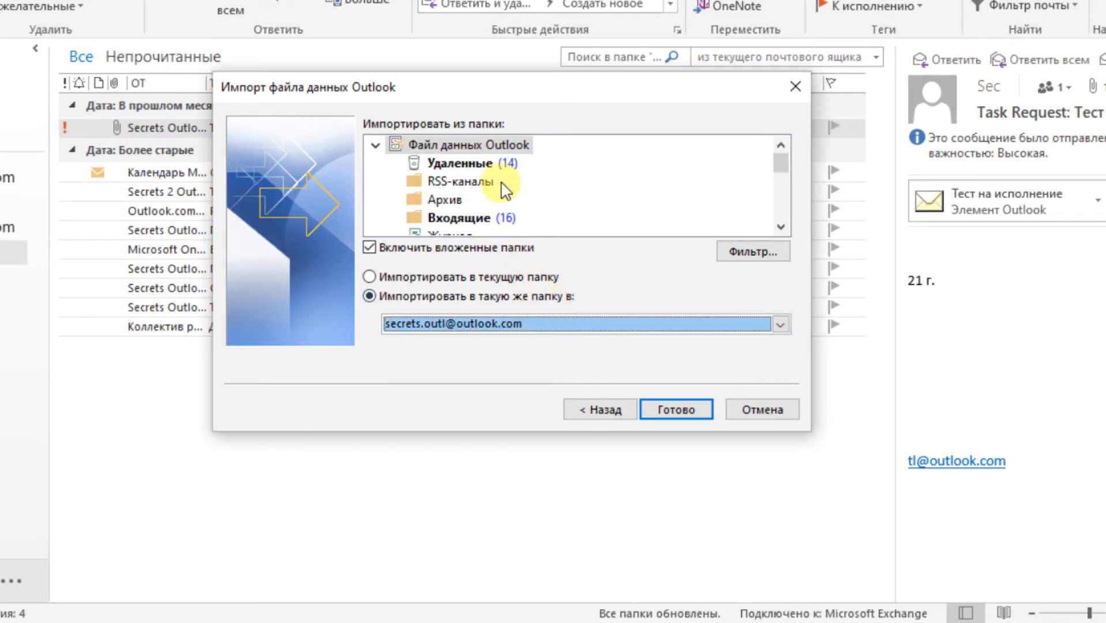
{"action": "left_click", "coordinate": [399, 272]}
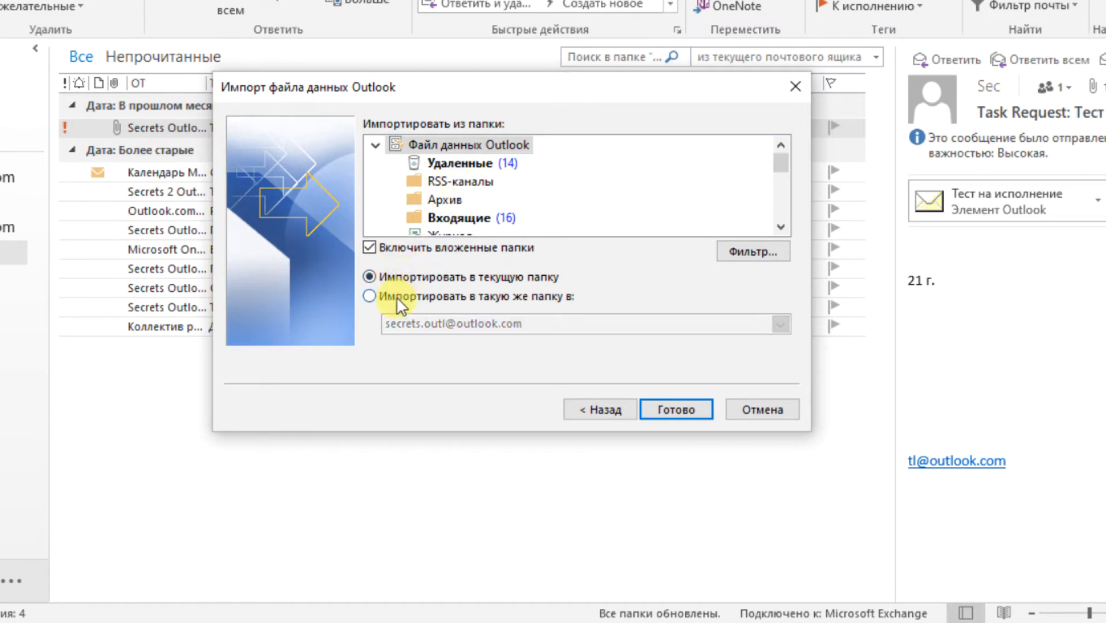
{"action": "left_click", "coordinate": [397, 299]}
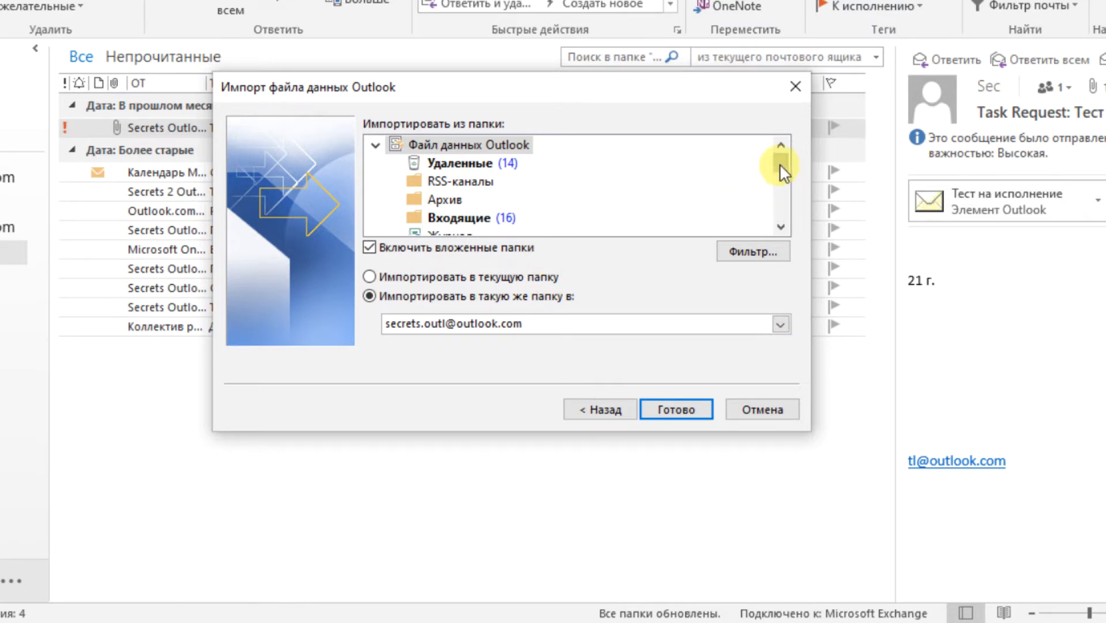
{"action": "left_click_drag", "start_coordinate": [781, 164], "coordinate": [777, 229]}
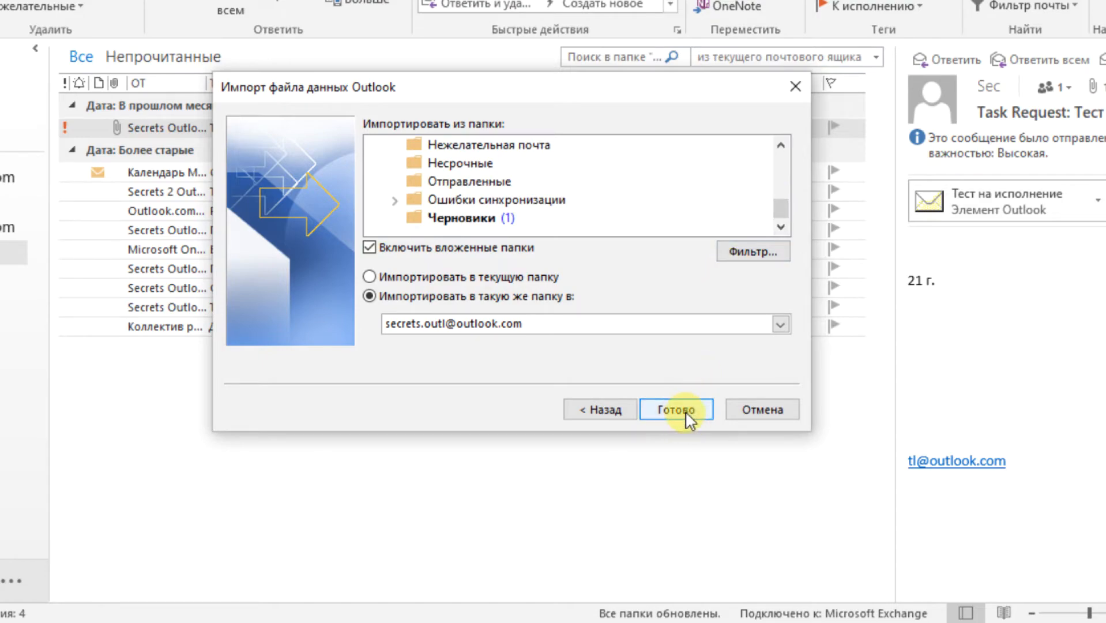
{"action": "left_click", "coordinate": [686, 411]}
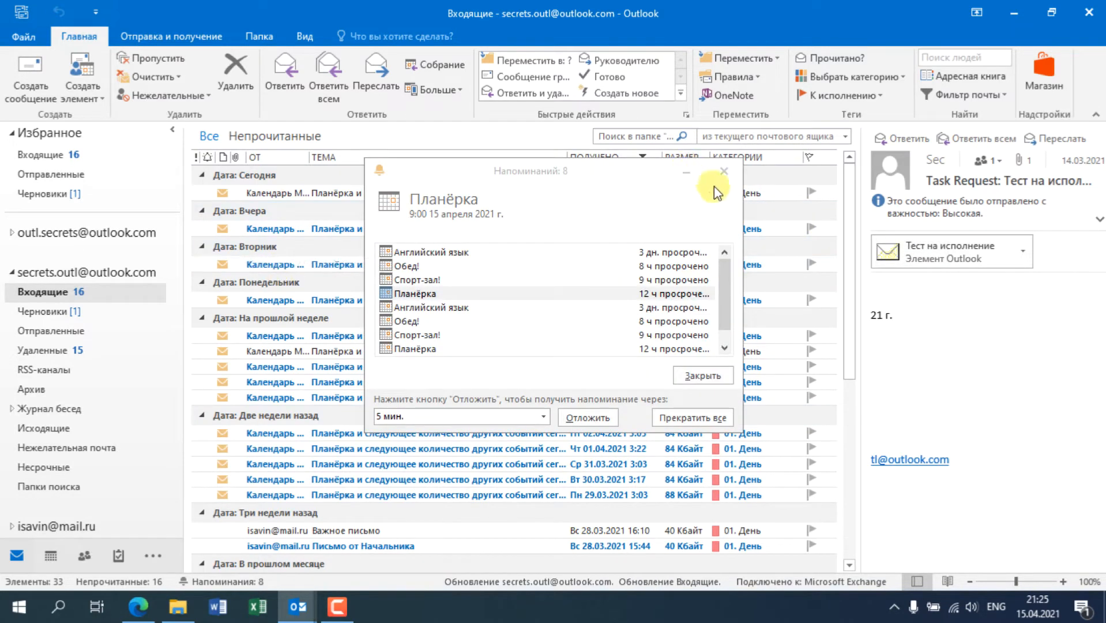
Step: Close the reminders window, look over the imported Inbox messages and collapse the second mailbox
{"action": "left_click", "coordinate": [724, 172]}
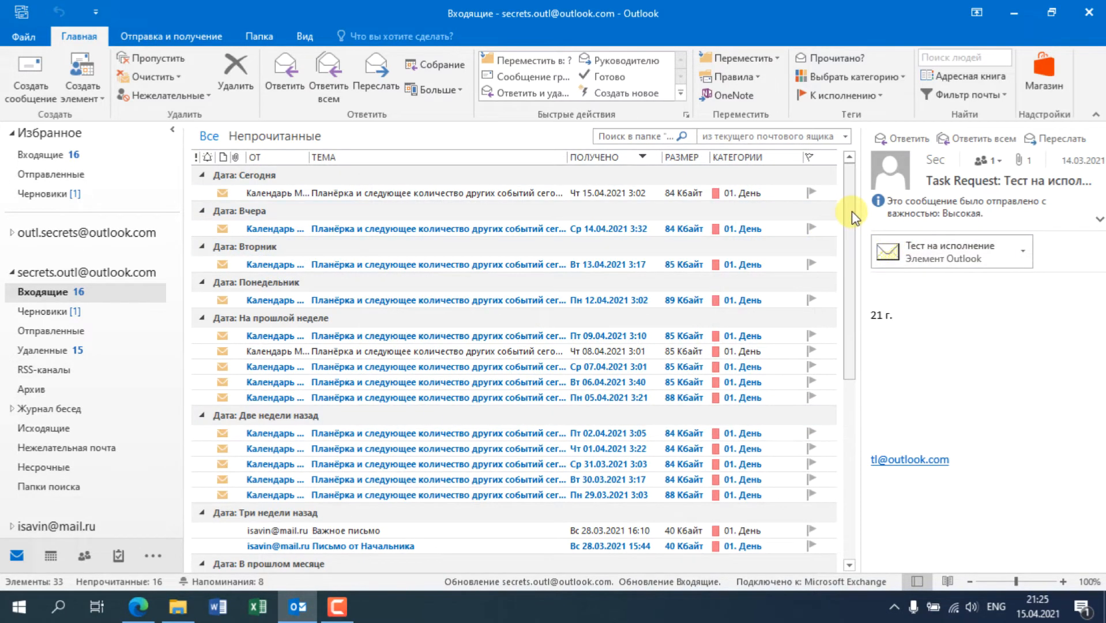
{"action": "left_click_drag", "start_coordinate": [845, 216], "coordinate": [854, 171]}
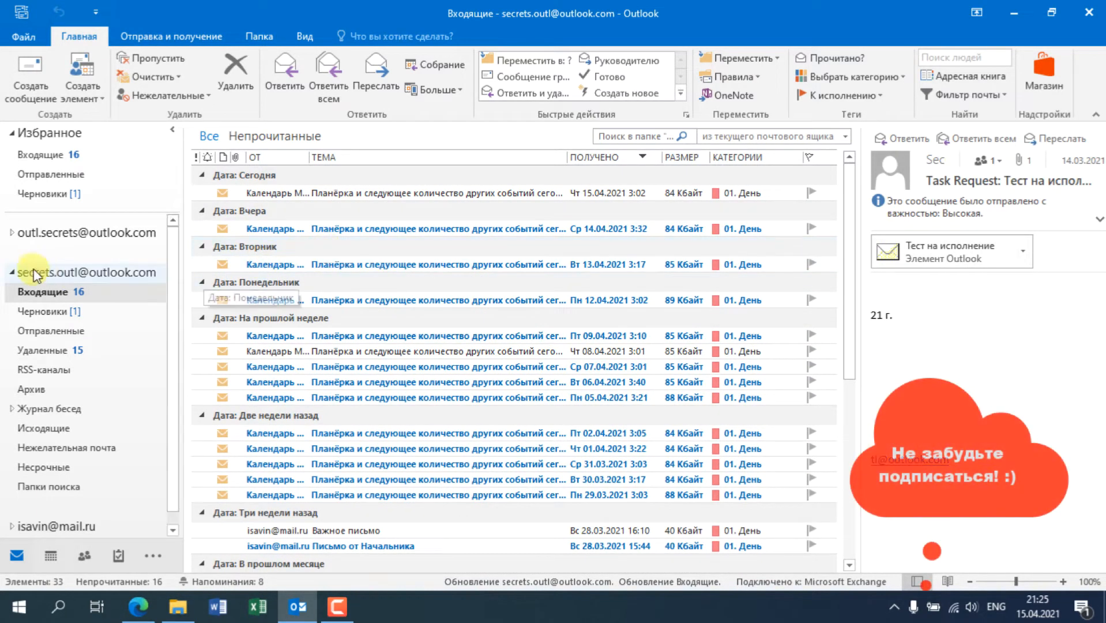
{"action": "left_click", "coordinate": [11, 269]}
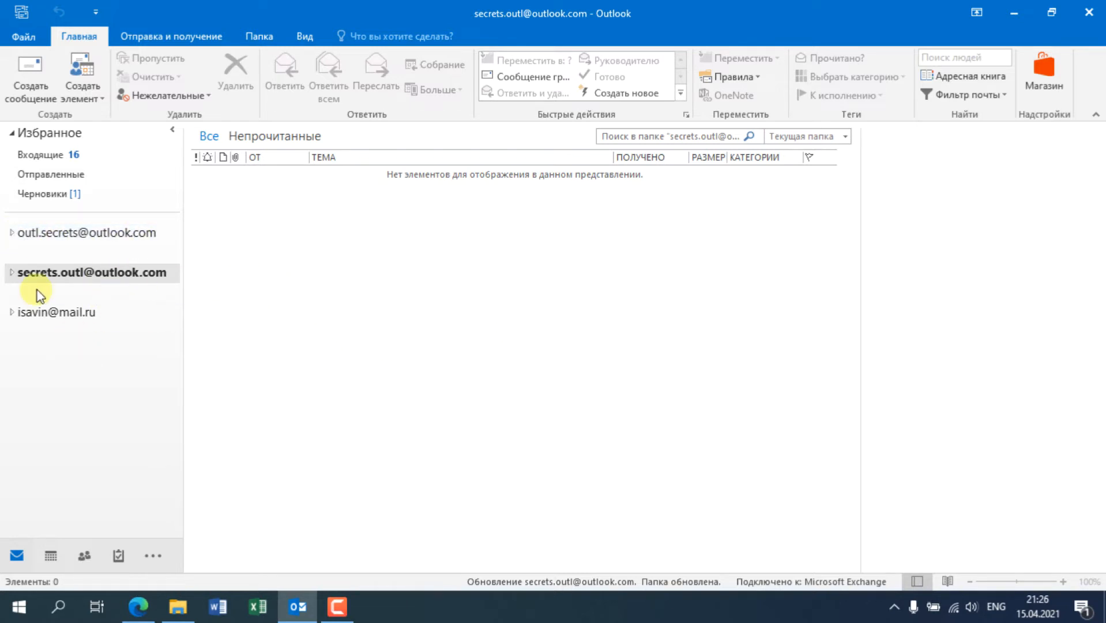
Step: Expand the first mailbox and start an export to a file, with Outlook data file (.pst) as the file type
{"action": "left_click", "coordinate": [12, 233]}
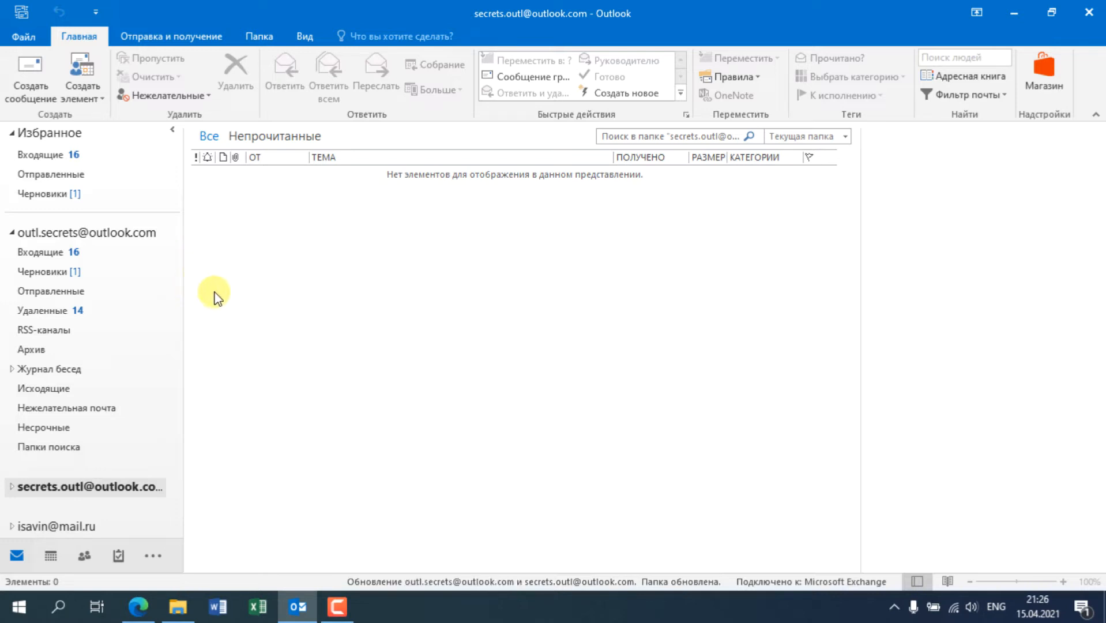
{"action": "left_click", "coordinate": [33, 37]}
{"action": "left_click", "coordinate": [53, 112]}
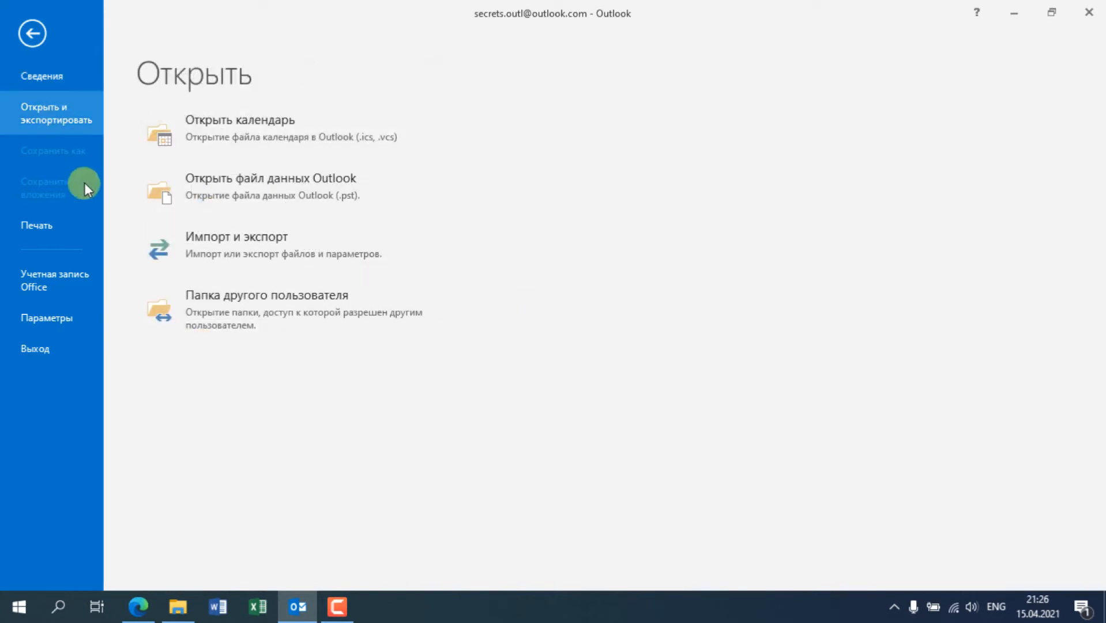
{"action": "left_click", "coordinate": [303, 240]}
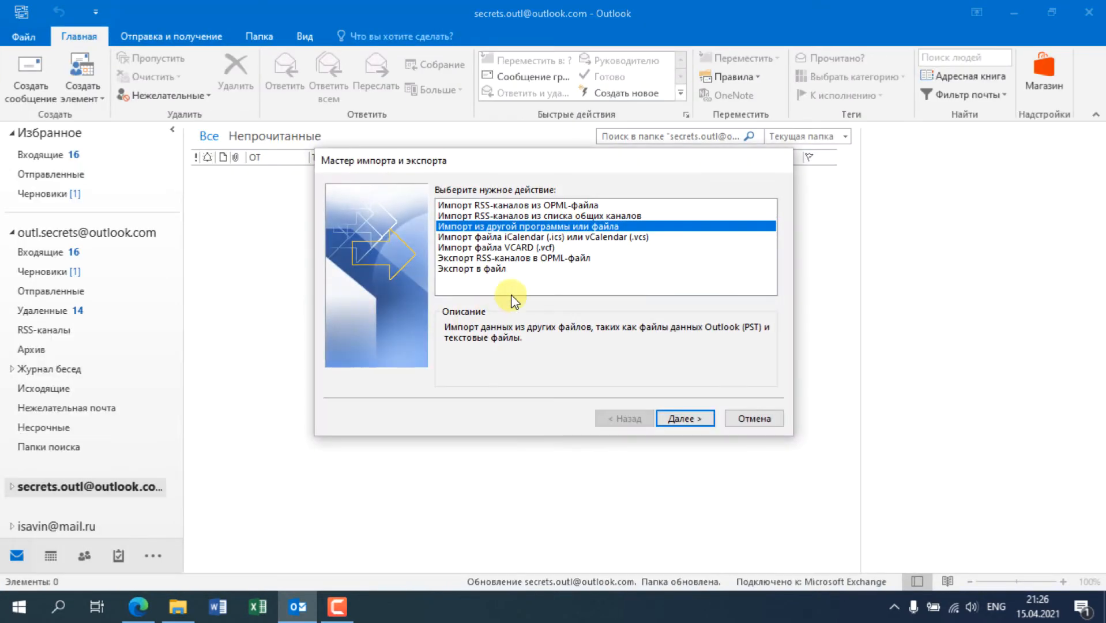
{"action": "left_click", "coordinate": [512, 269]}
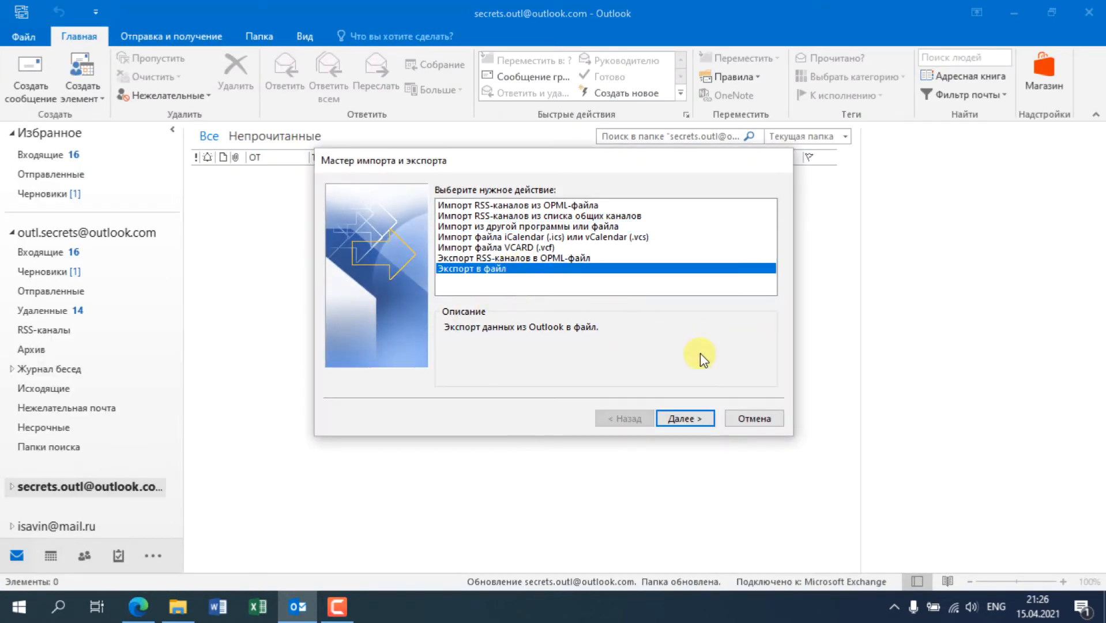
{"action": "left_click", "coordinate": [689, 419]}
{"action": "left_click", "coordinate": [540, 216]}
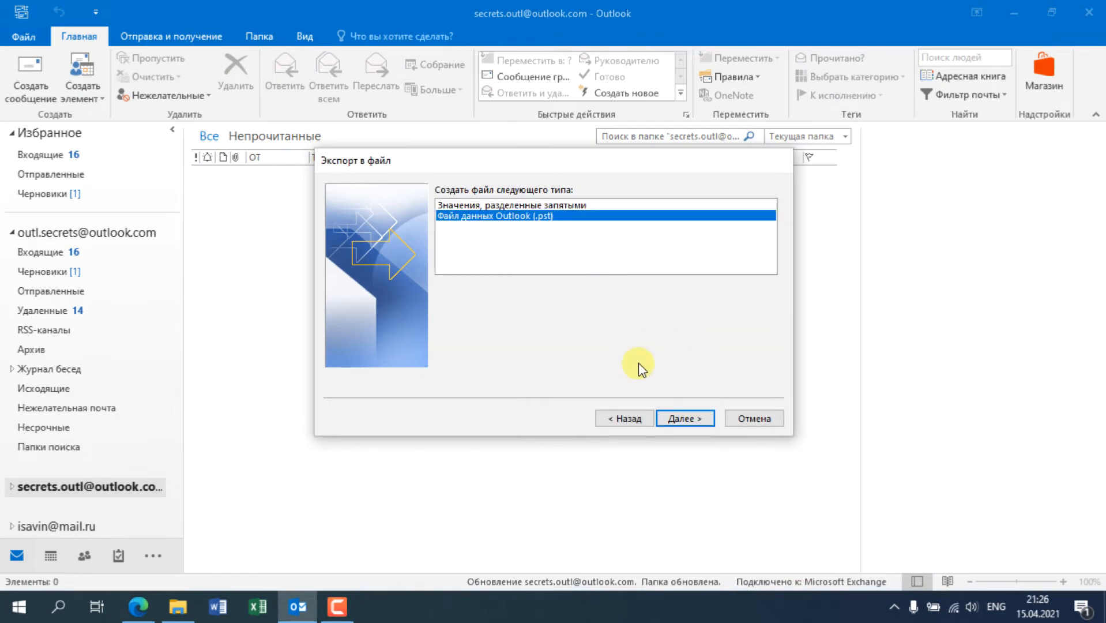
{"action": "left_click", "coordinate": [684, 419]}
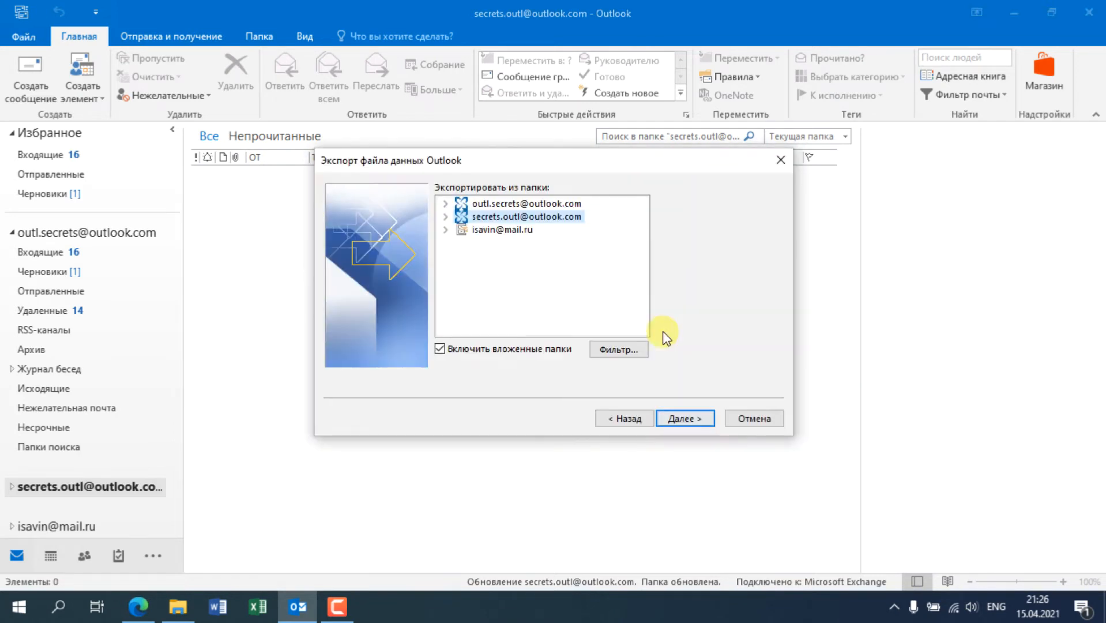
Step: Choose the first mailbox's Contacts folder, with subfolders included, as the folder to export
{"action": "left_click", "coordinate": [446, 203]}
{"action": "left_click_drag", "start_coordinate": [642, 248], "coordinate": [630, 299]}
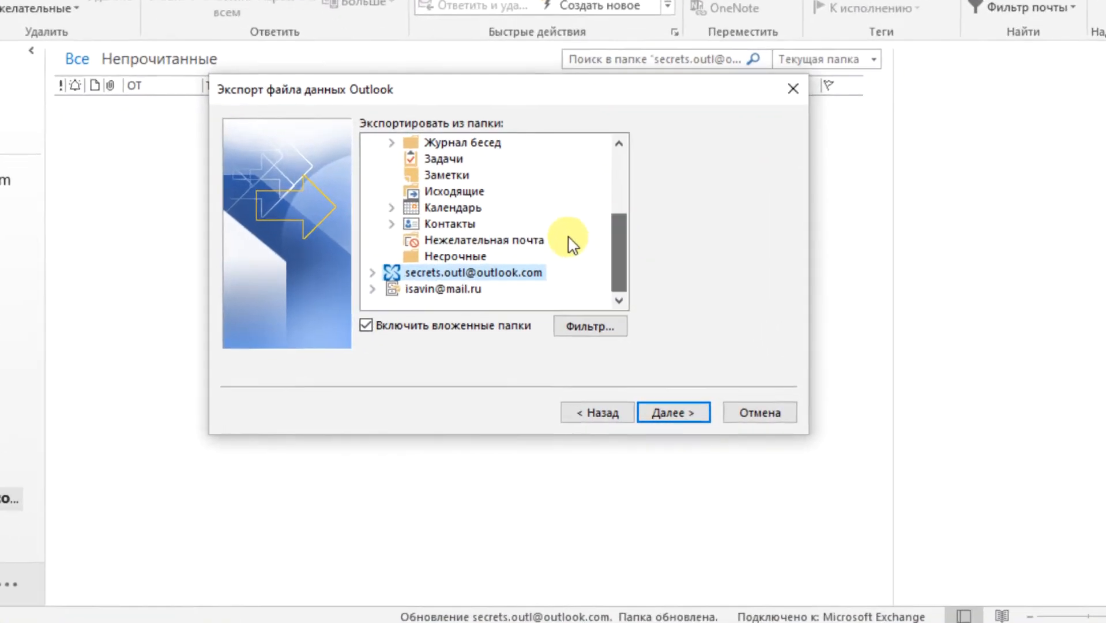
{"action": "left_click", "coordinate": [450, 224]}
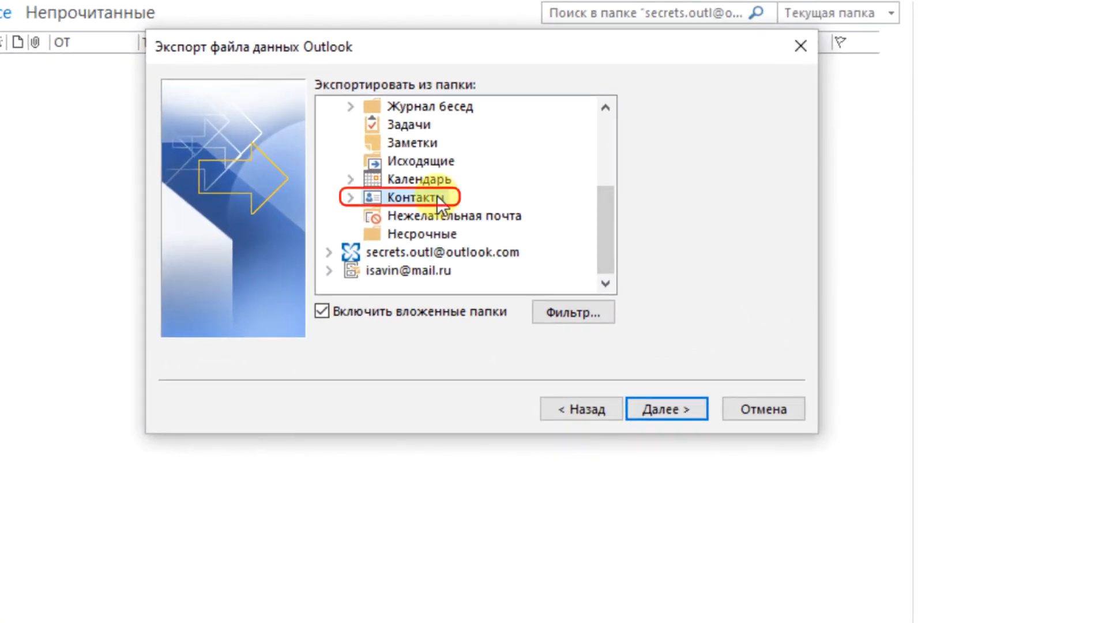
{"action": "left_click", "coordinate": [670, 407]}
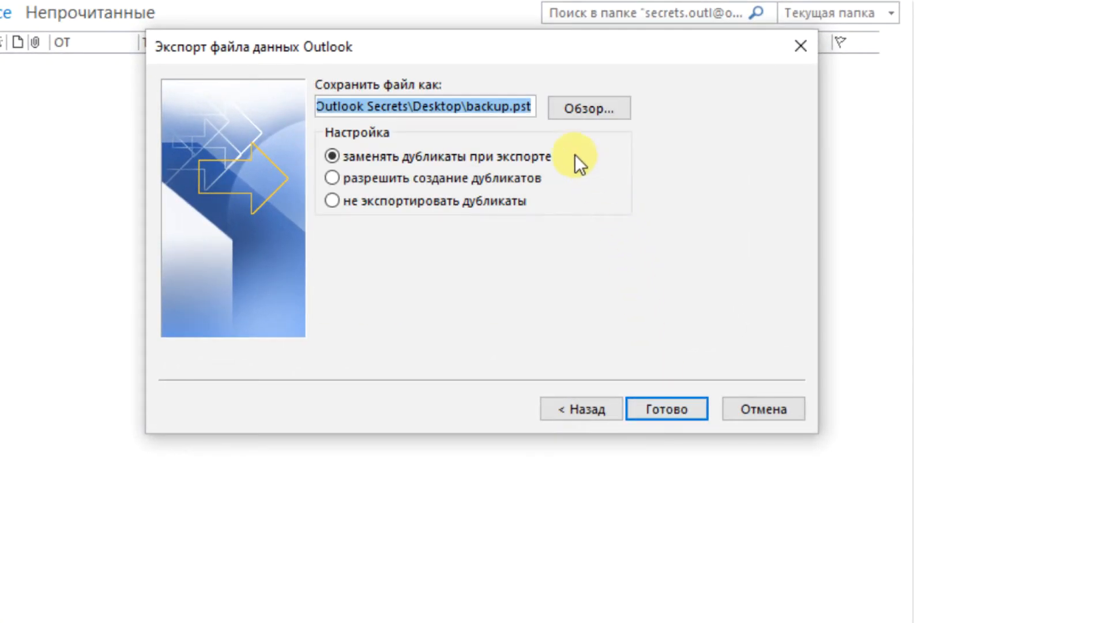
Step: Export the contacts to contacts.pst on the desktop, replacing duplicates and leaving the file without a password
{"action": "left_click", "coordinate": [590, 109]}
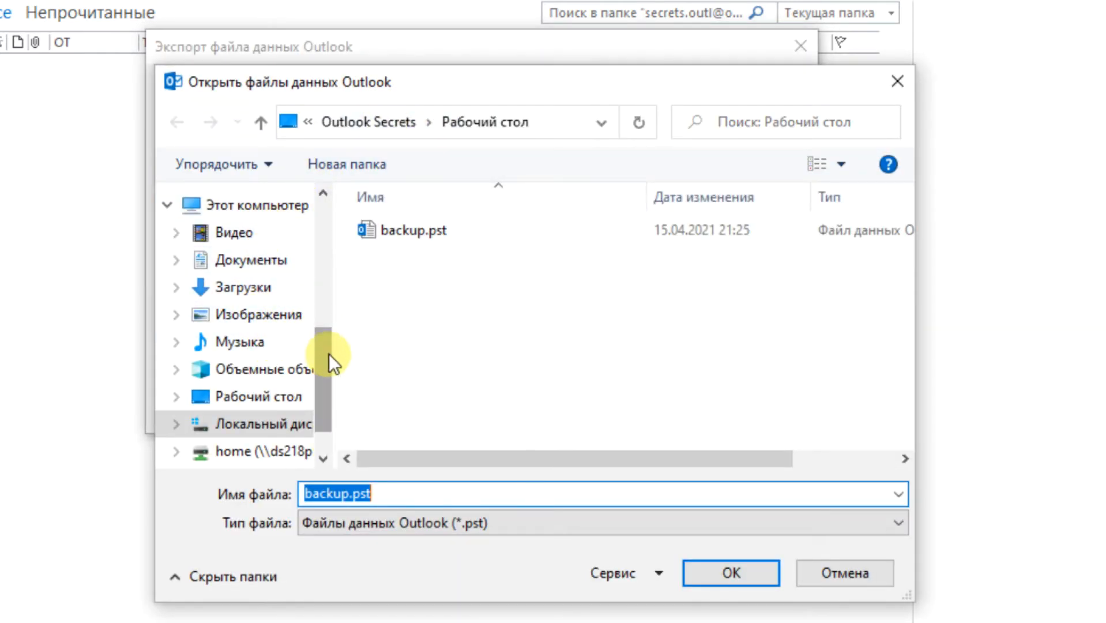
{"action": "left_click_drag", "start_coordinate": [328, 354], "coordinate": [335, 184]}
{"action": "left_click", "coordinate": [352, 491]}
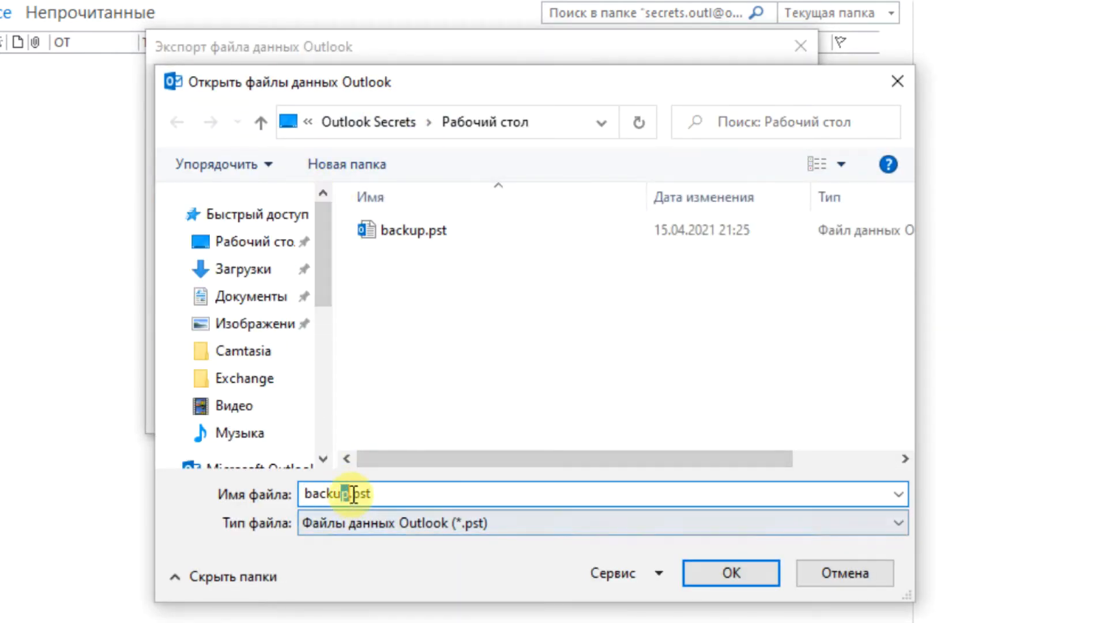
{"action": "double_click", "coordinate": [347, 491]}
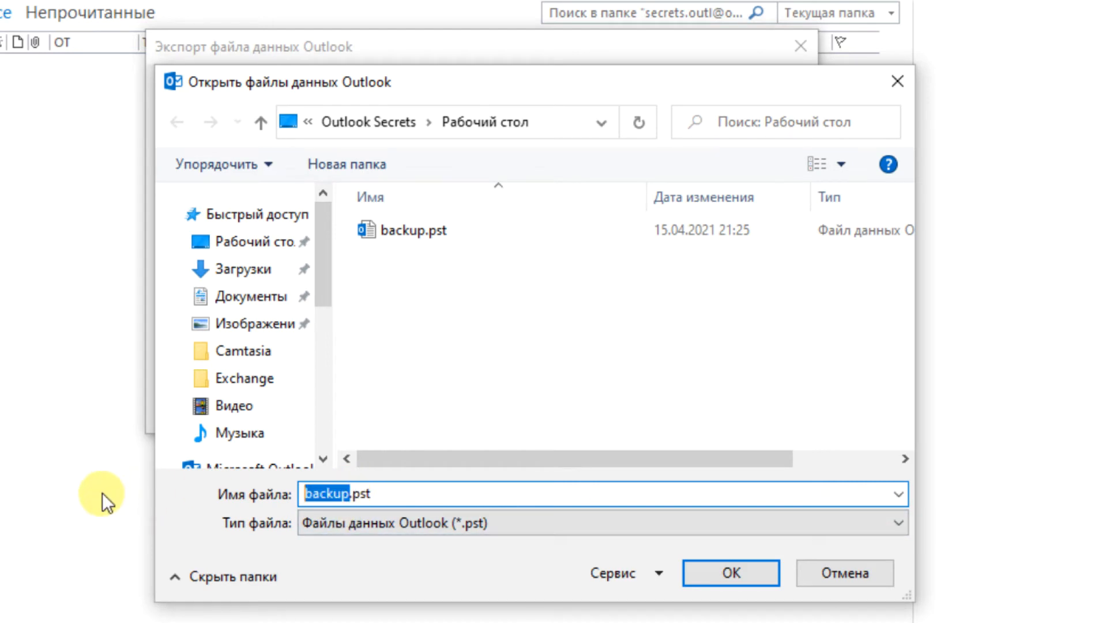
{"action": "type", "text": "contacts"}
{"action": "left_click", "coordinate": [716, 576]}
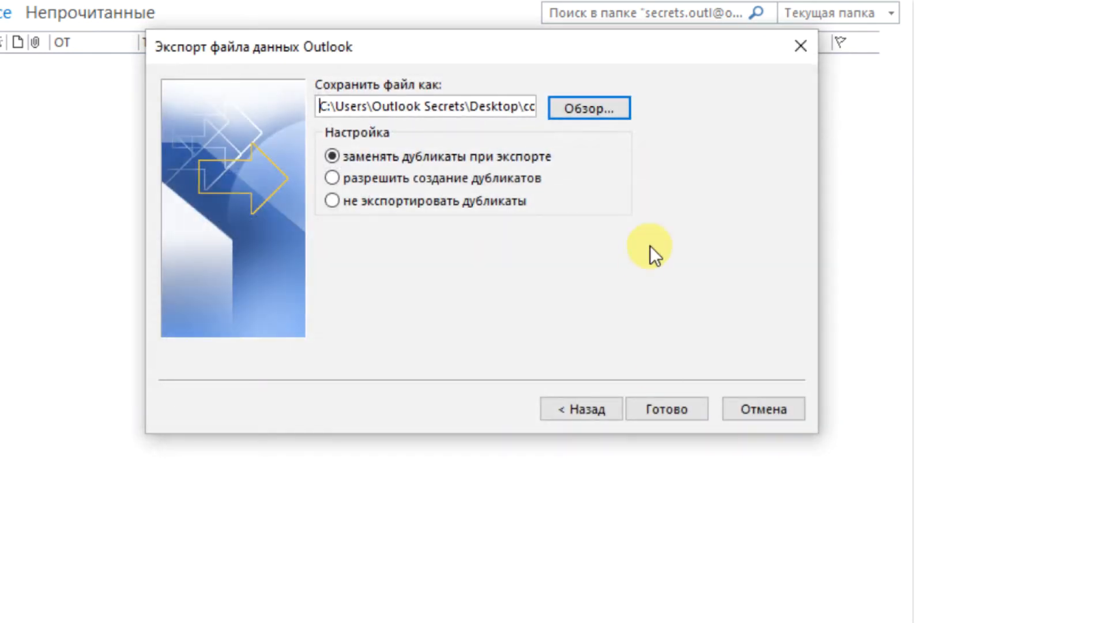
{"action": "left_click", "coordinate": [664, 410]}
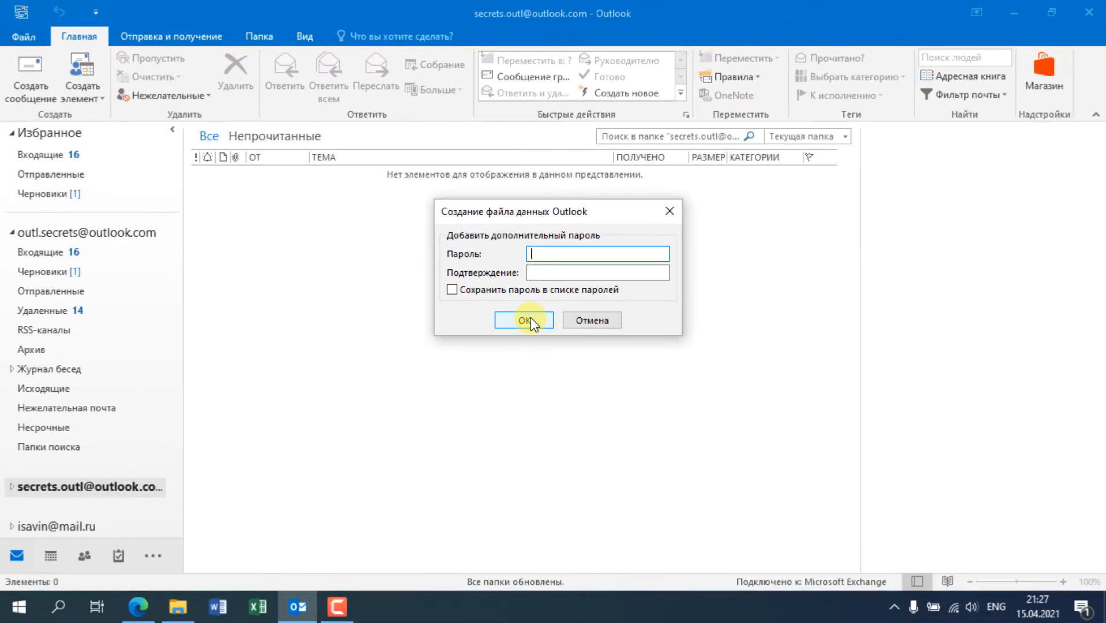
{"action": "left_click", "coordinate": [531, 319]}
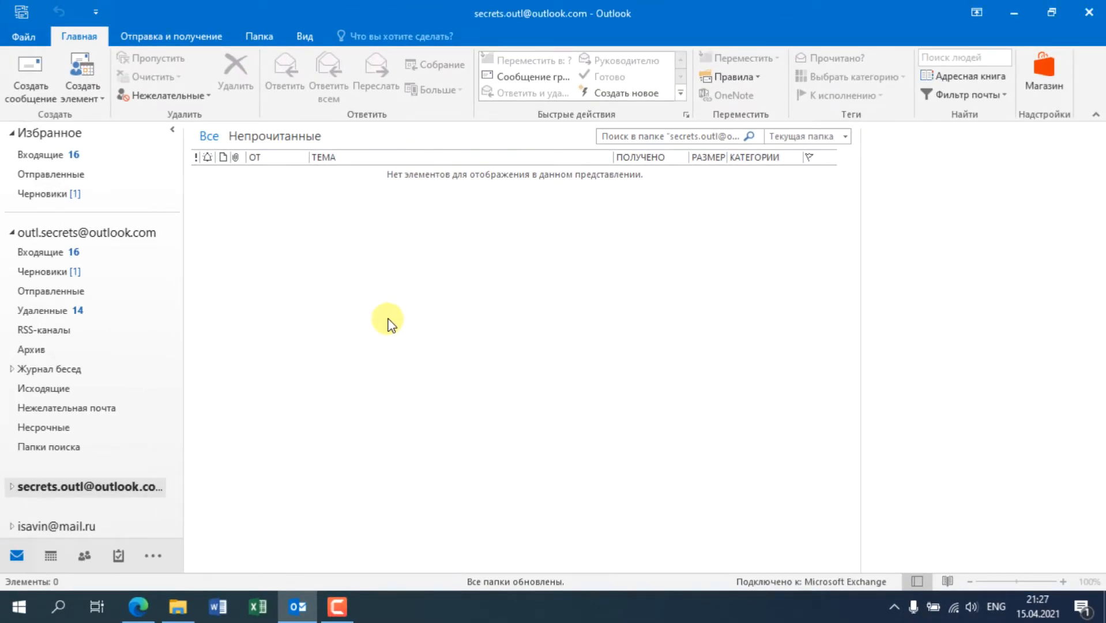
Step: Open contacts.pst from the desktop as an Outlook data file and display its Contacts folder
{"action": "left_click", "coordinate": [10, 232]}
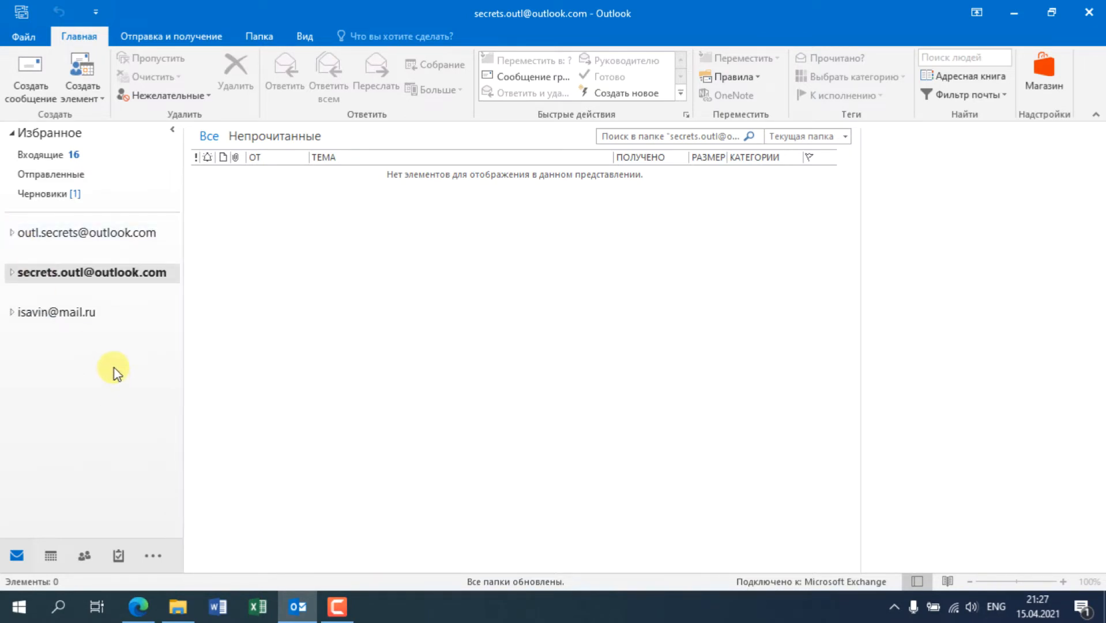
{"action": "scroll", "coordinate": [104, 357], "scroll_direction": "down", "scroll_amount": 2}
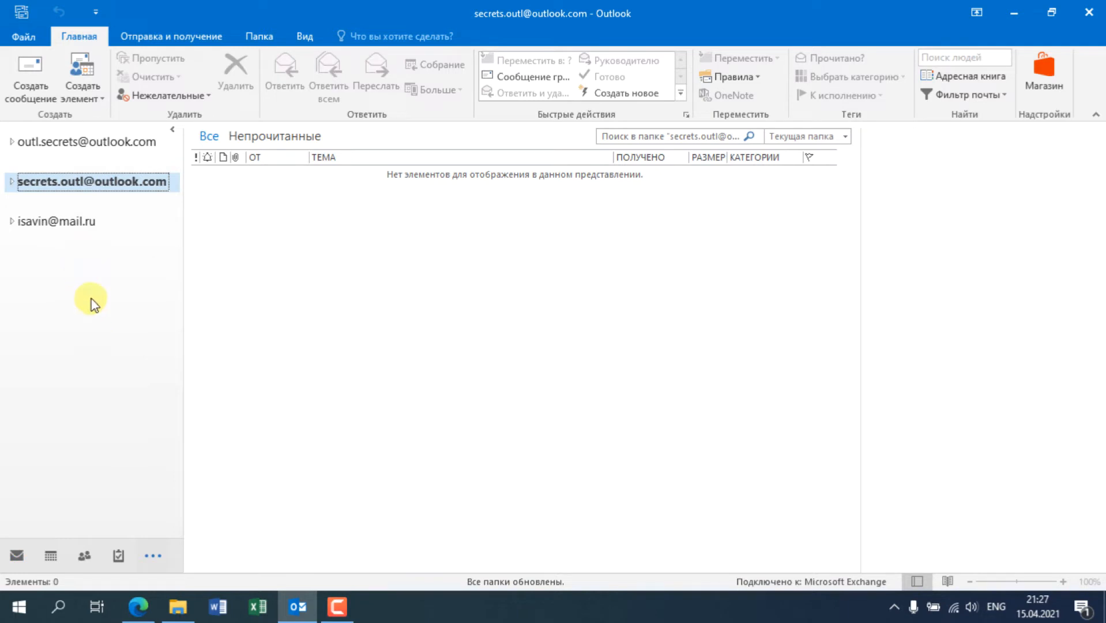
{"action": "left_click", "coordinate": [23, 37]}
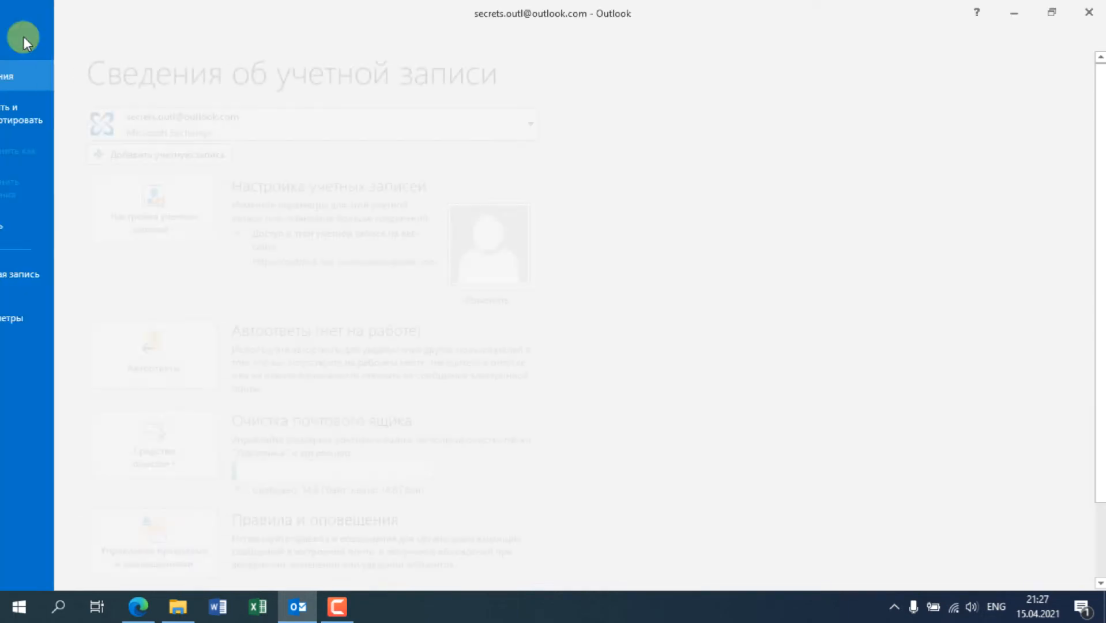
{"action": "left_click", "coordinate": [57, 114]}
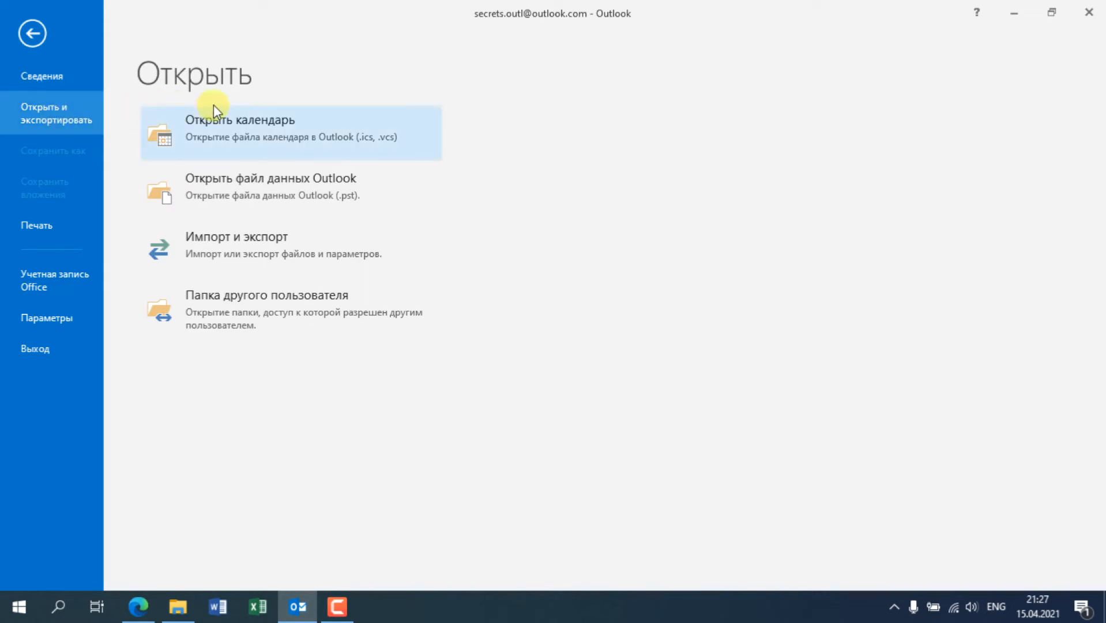
{"action": "left_click", "coordinate": [272, 177]}
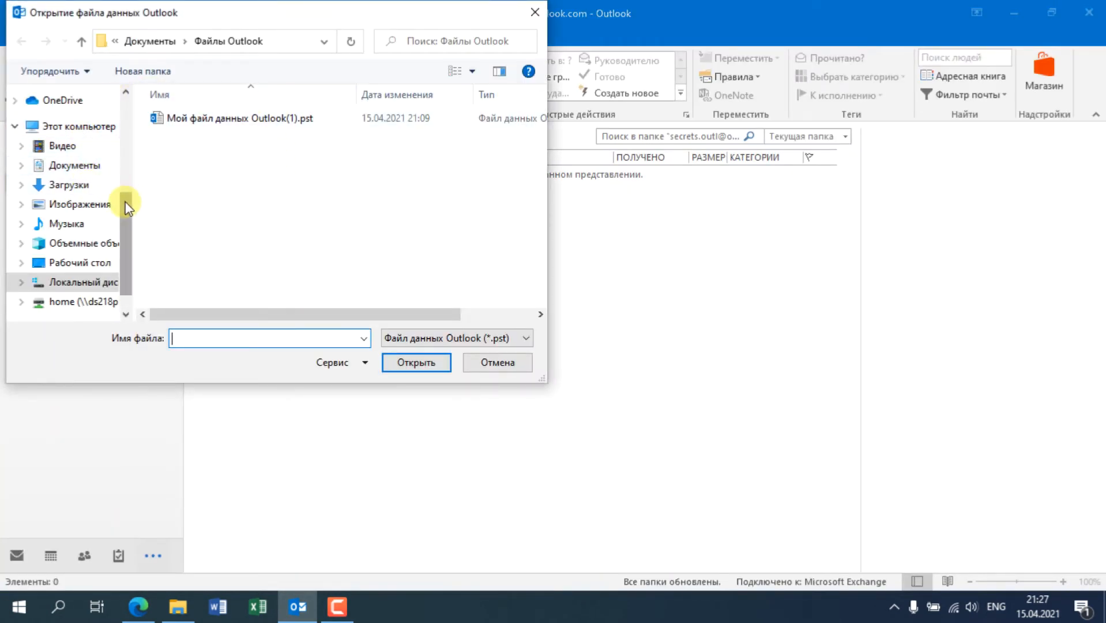
{"action": "left_click_drag", "start_coordinate": [127, 202], "coordinate": [115, 97]}
{"action": "left_click", "coordinate": [110, 125]}
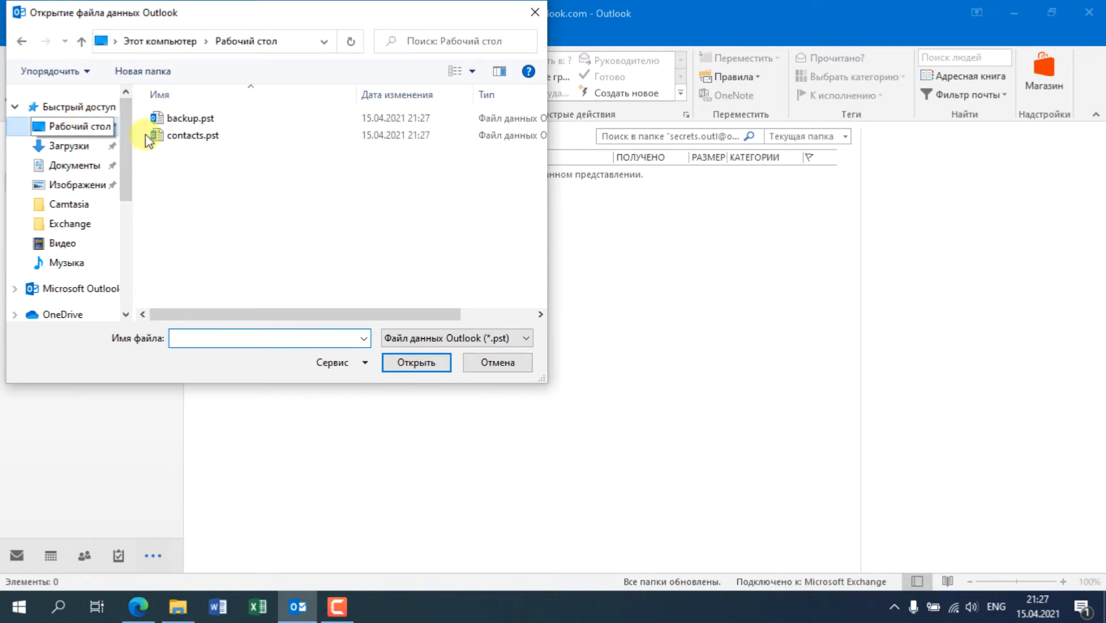
{"action": "left_click", "coordinate": [211, 135]}
{"action": "left_click", "coordinate": [421, 361]}
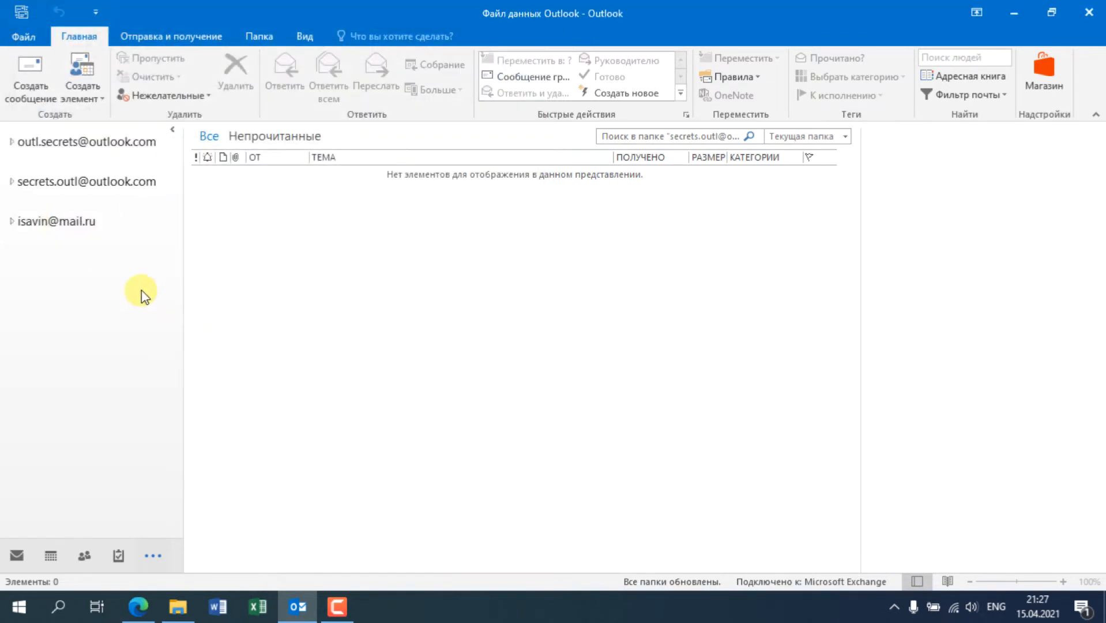
{"action": "left_click", "coordinate": [12, 261]}
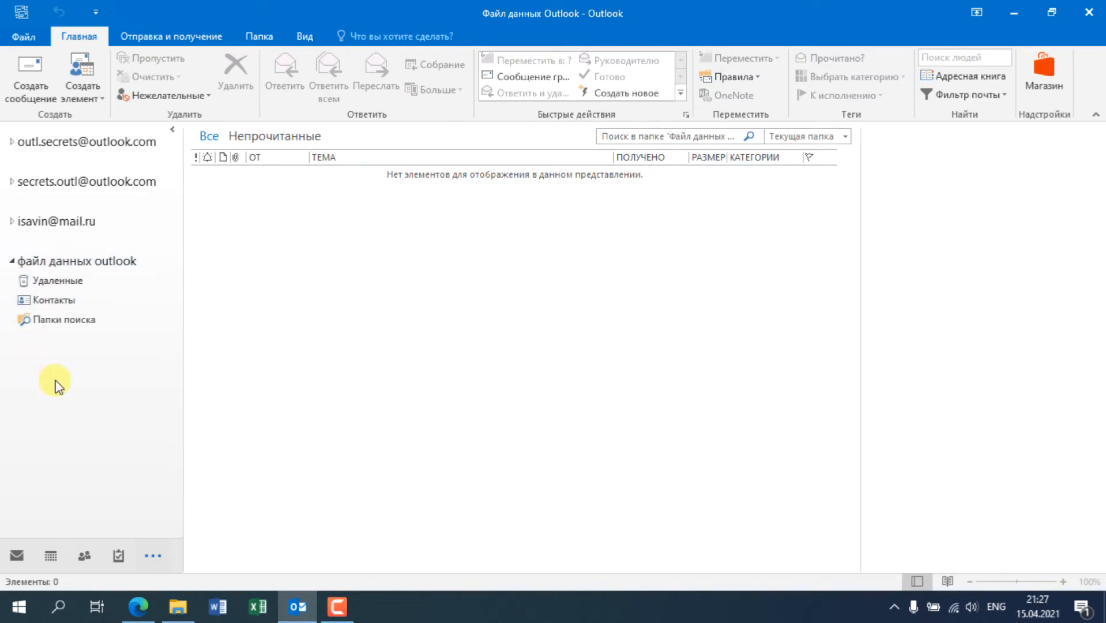
{"action": "left_click", "coordinate": [67, 299]}
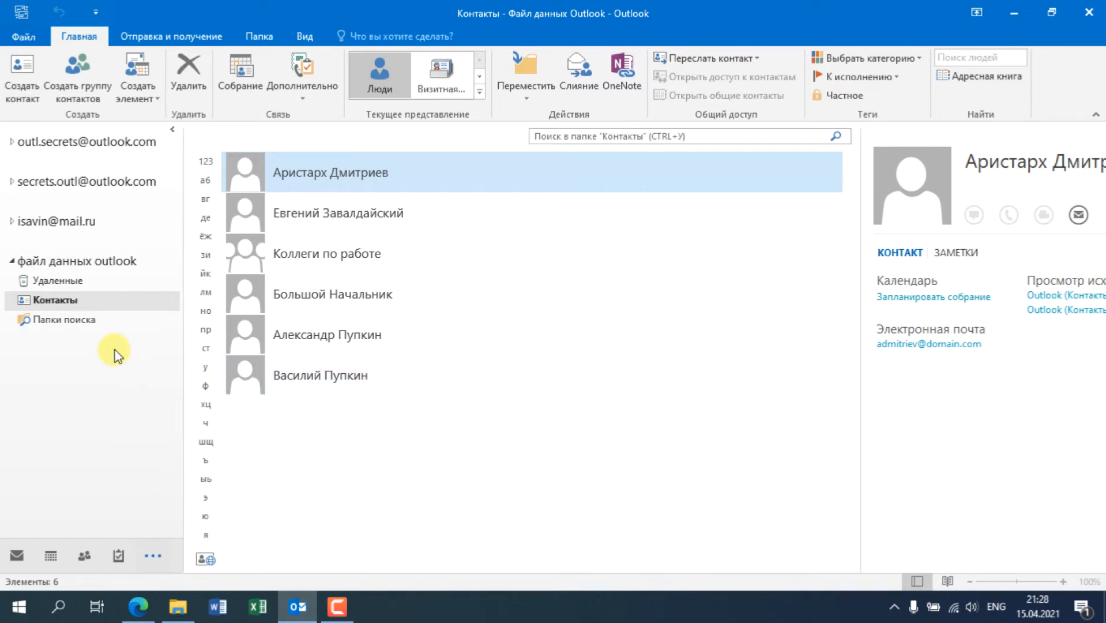
Step: Try to move all contacts from the opened data file into the second mailbox's Contacts folder, updating all duplicates, and undo the move
{"action": "left_click", "coordinate": [11, 181]}
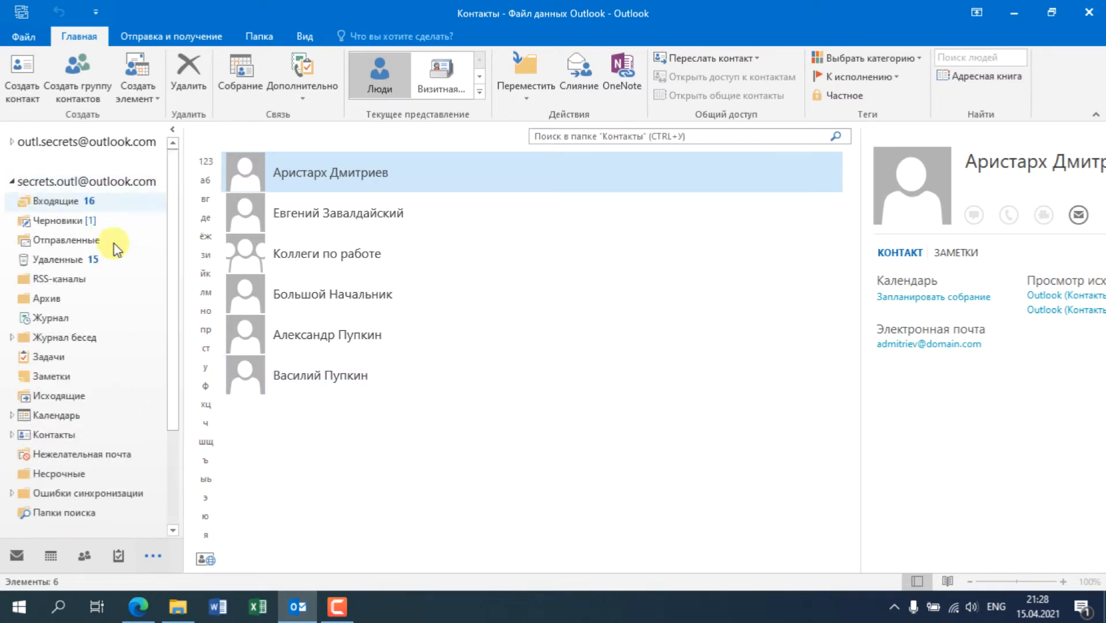
{"action": "scroll", "coordinate": [163, 274], "scroll_direction": "down", "scroll_amount": 3}
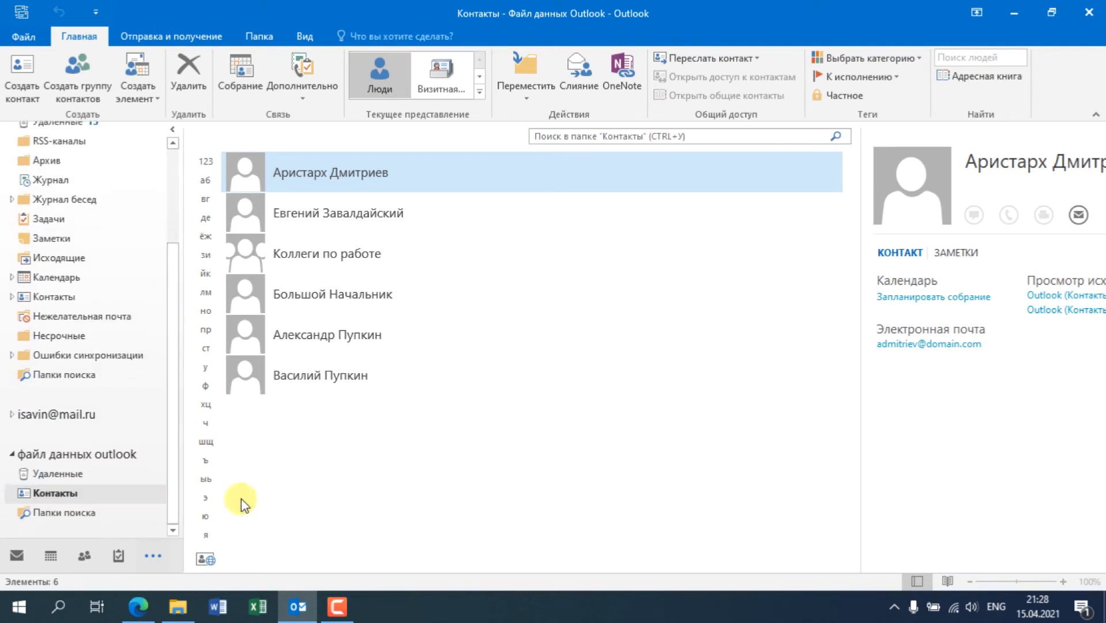
{"action": "left_click", "coordinate": [350, 372]}
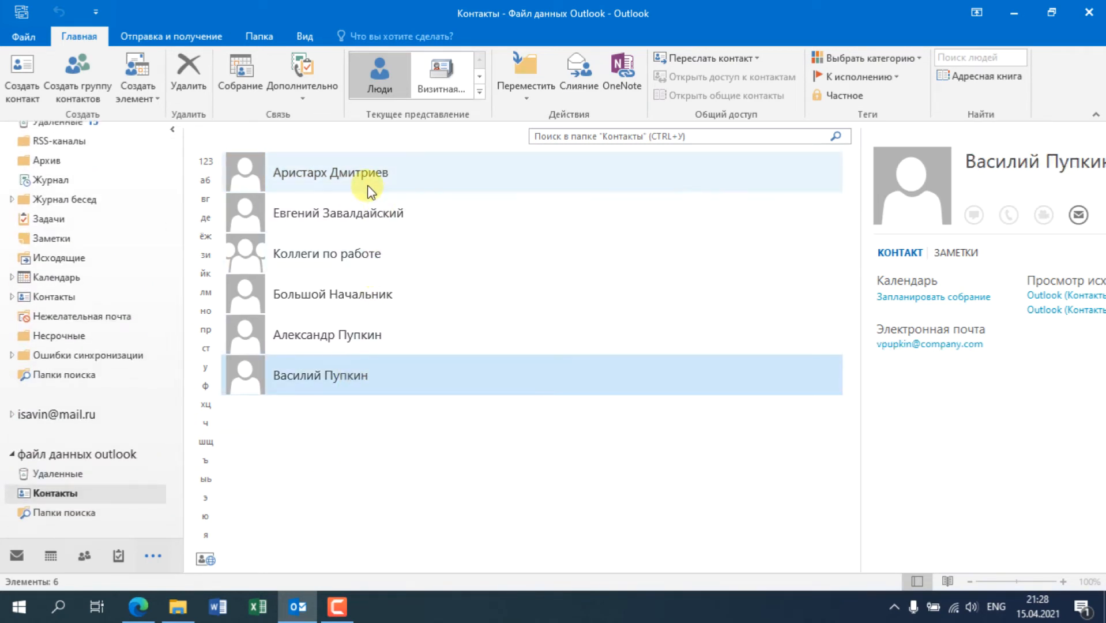
{"action": "left_click", "coordinate": [348, 187], "text": "shift"}
{"action": "left_click_drag", "start_coordinate": [274, 220], "coordinate": [68, 299]}
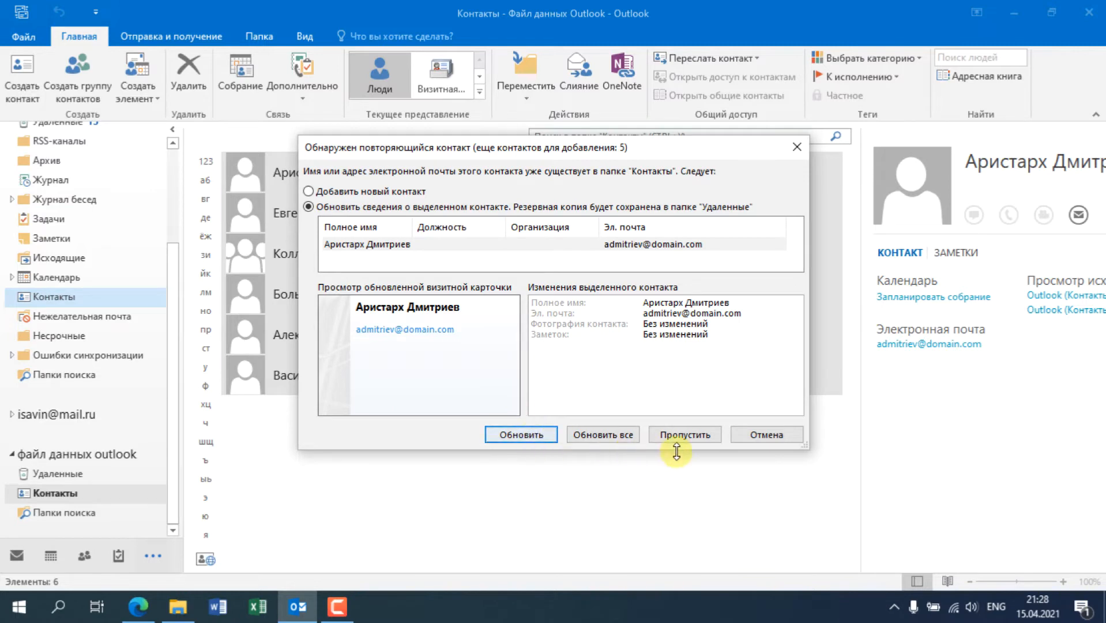
{"action": "left_click", "coordinate": [606, 437]}
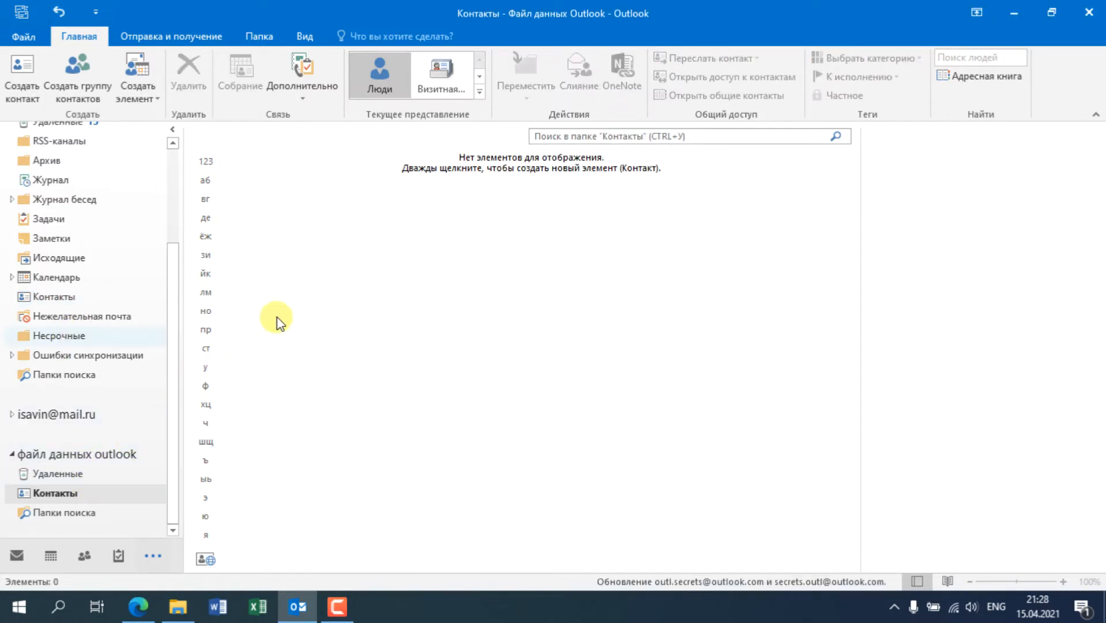
{"action": "key", "text": "ctrl+z"}
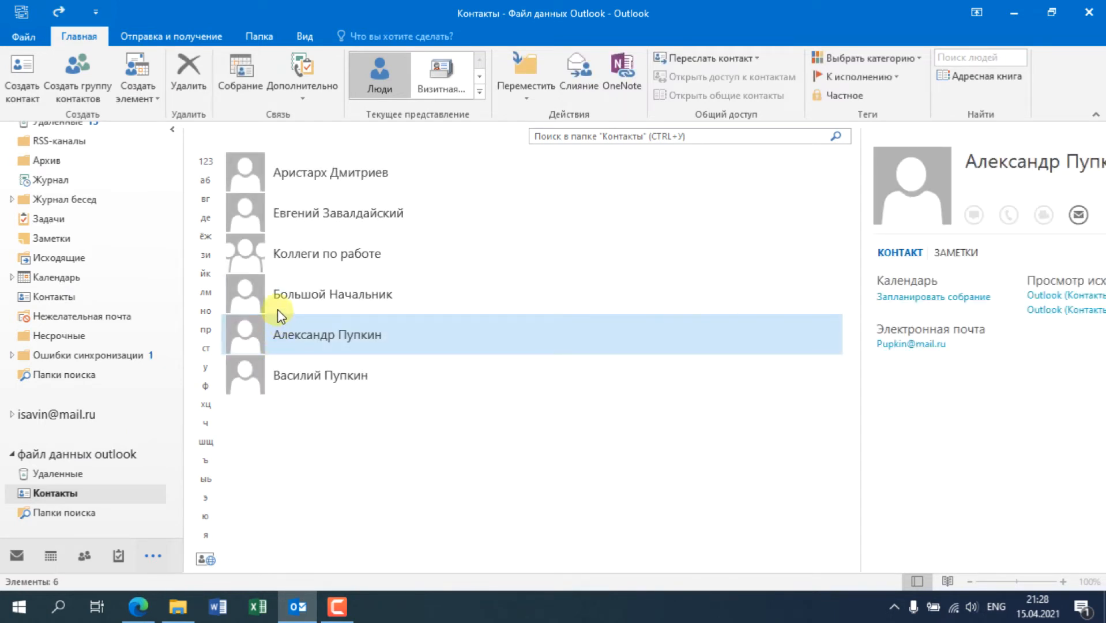
Step: Return to the mail view, look over the first mailbox's Inbox and folders, and collapse the mailbox
{"action": "left_click", "coordinate": [12, 141]}
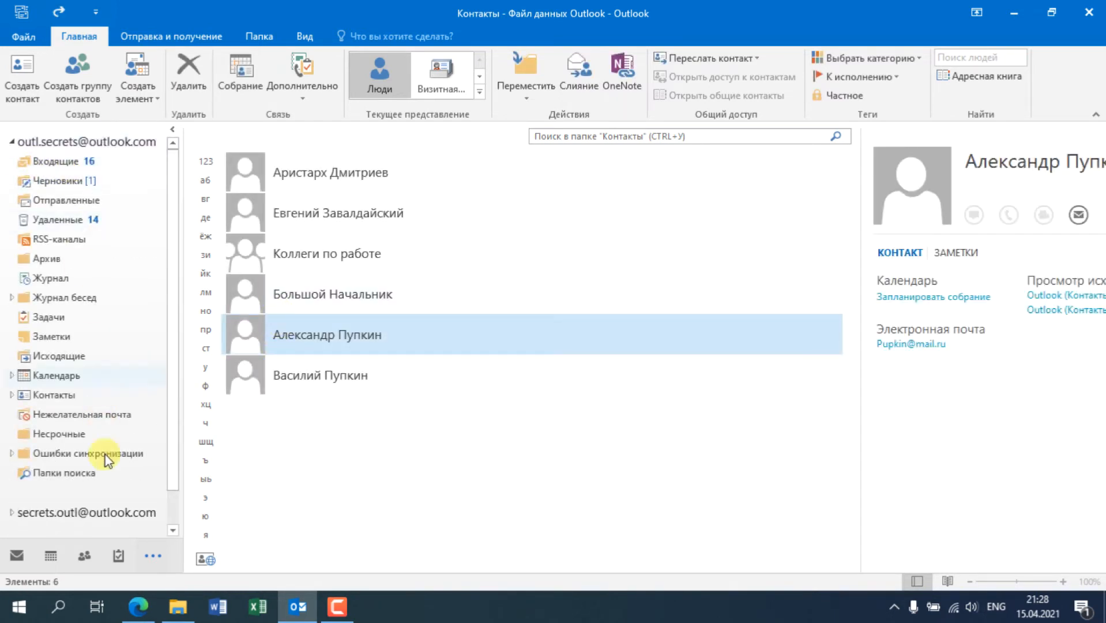
{"action": "left_click", "coordinate": [14, 553]}
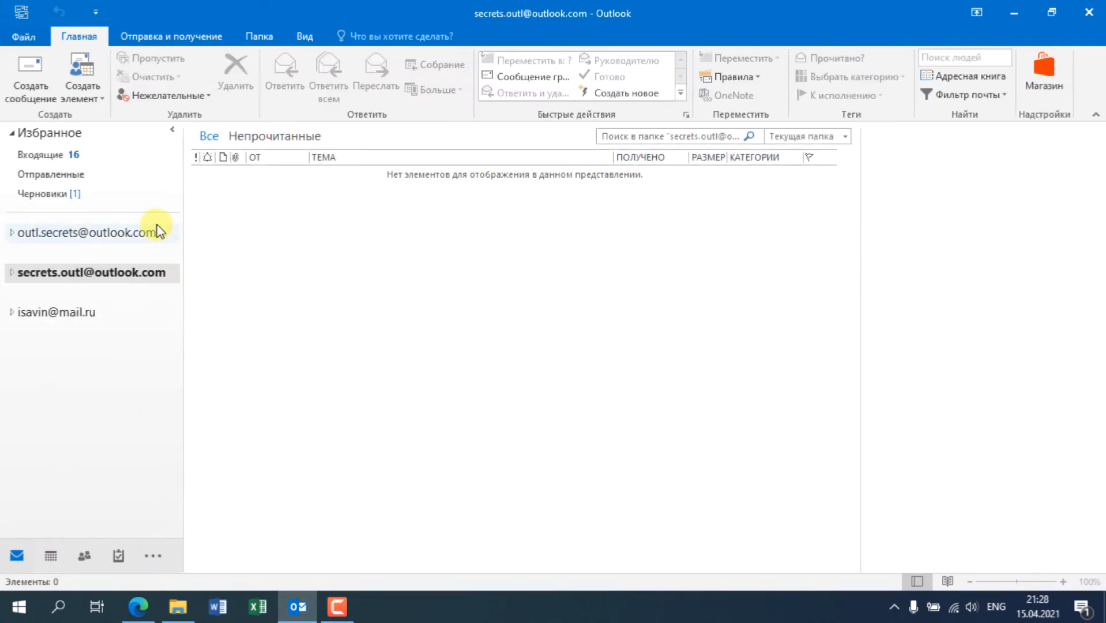
{"action": "left_click", "coordinate": [12, 232]}
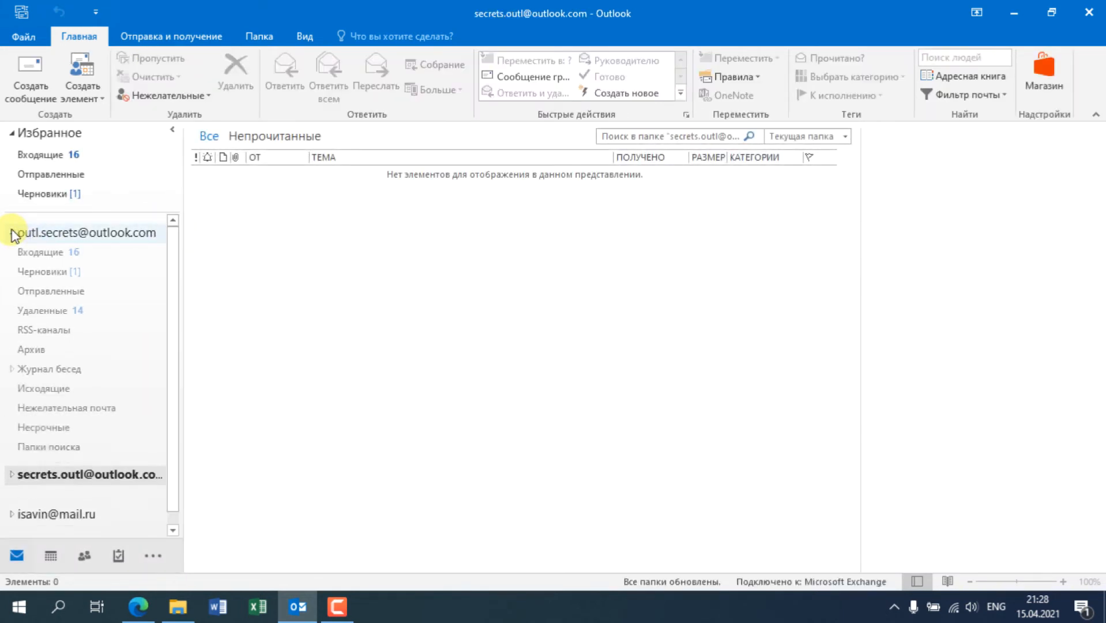
{"action": "left_click", "coordinate": [38, 253]}
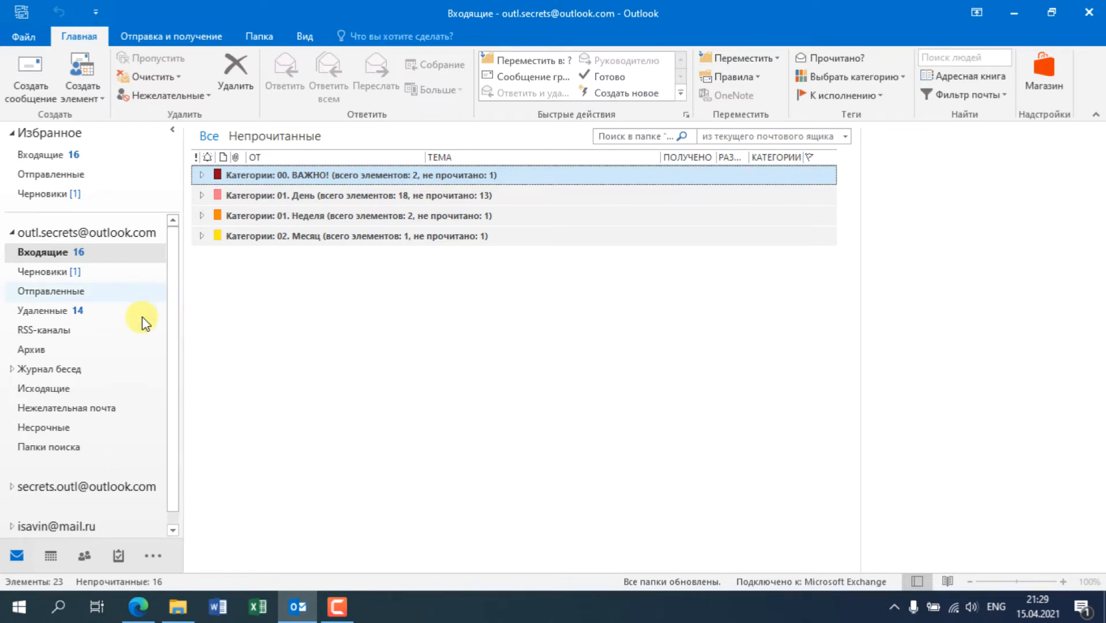
{"action": "scroll", "coordinate": [178, 327], "scroll_direction": "down", "scroll_amount": 1}
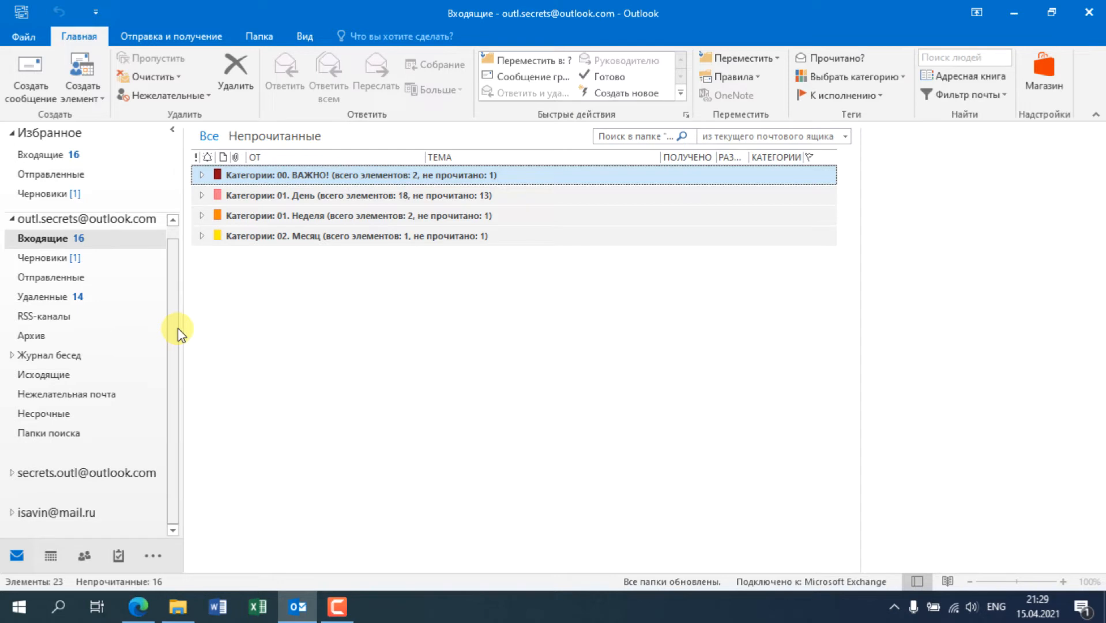
{"action": "left_click", "coordinate": [11, 219]}
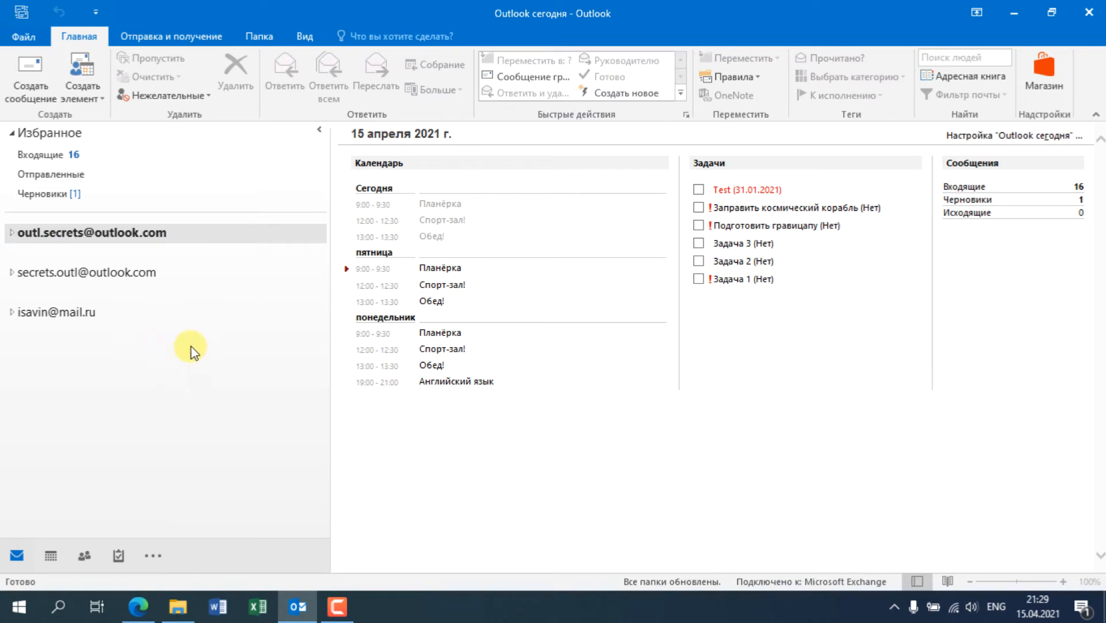
Step: Open the account settings and examine the full storage paths of the Outlook data files
{"action": "left_click", "coordinate": [22, 38]}
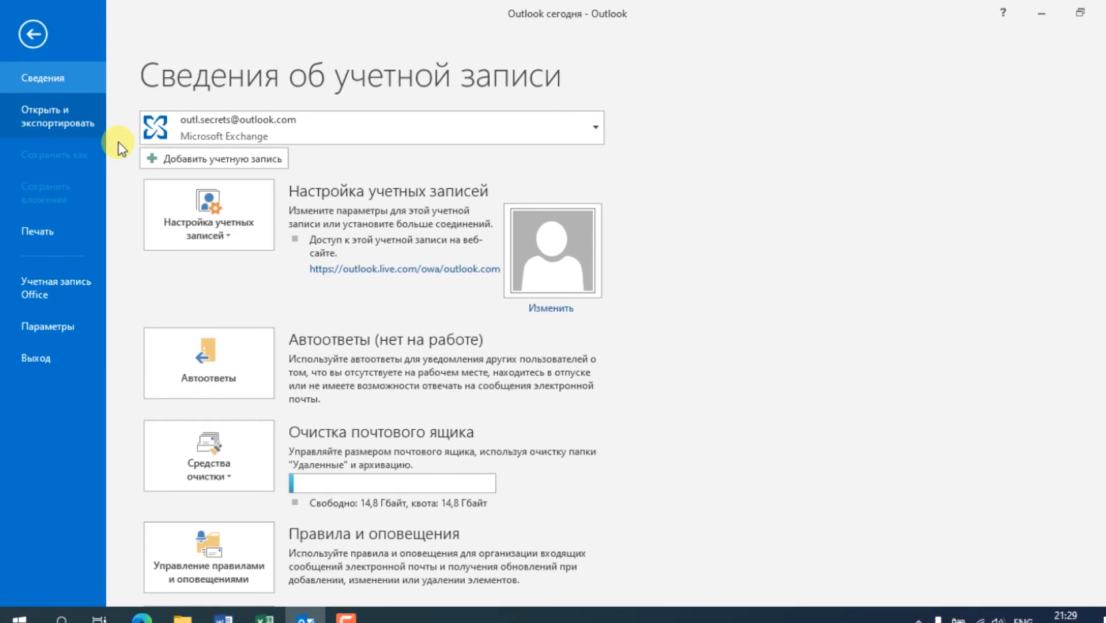
{"action": "left_click", "coordinate": [227, 218]}
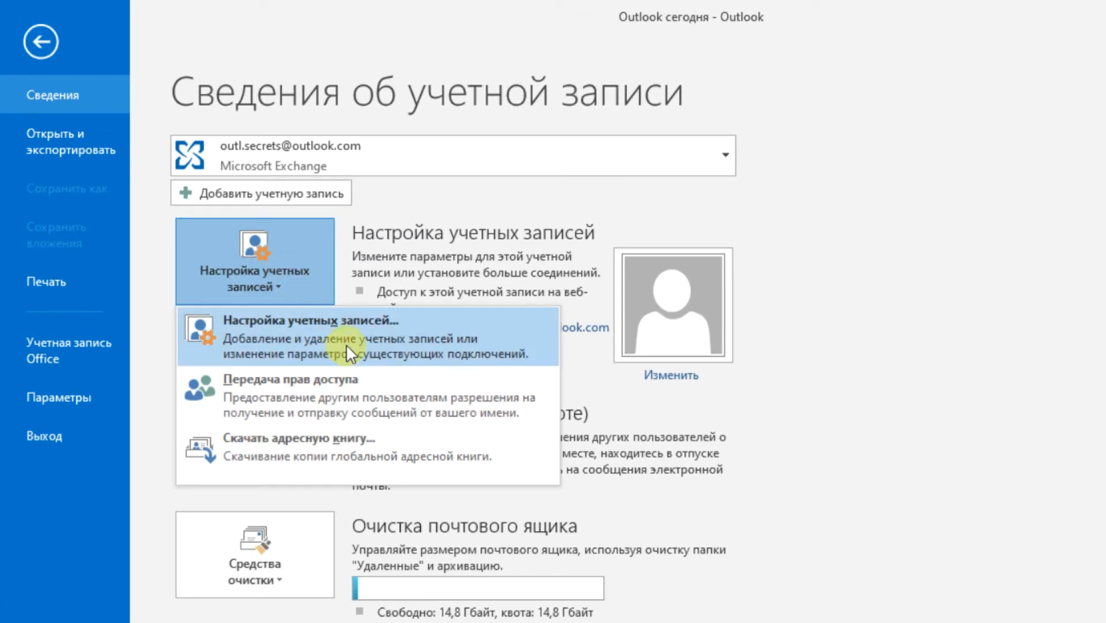
{"action": "left_click", "coordinate": [341, 329]}
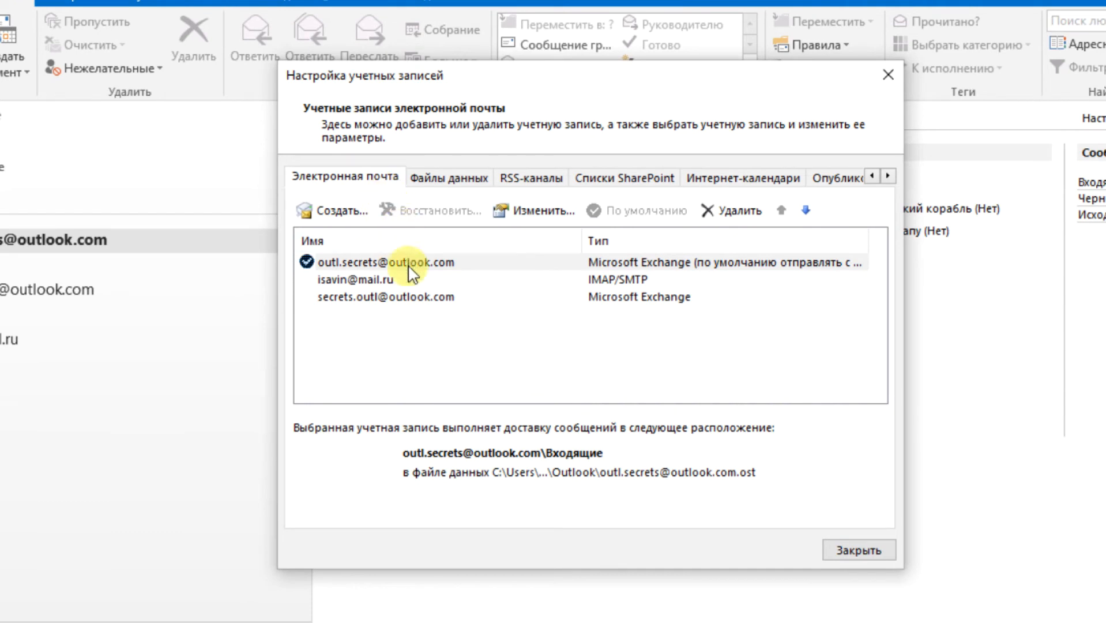
{"action": "left_click", "coordinate": [361, 263]}
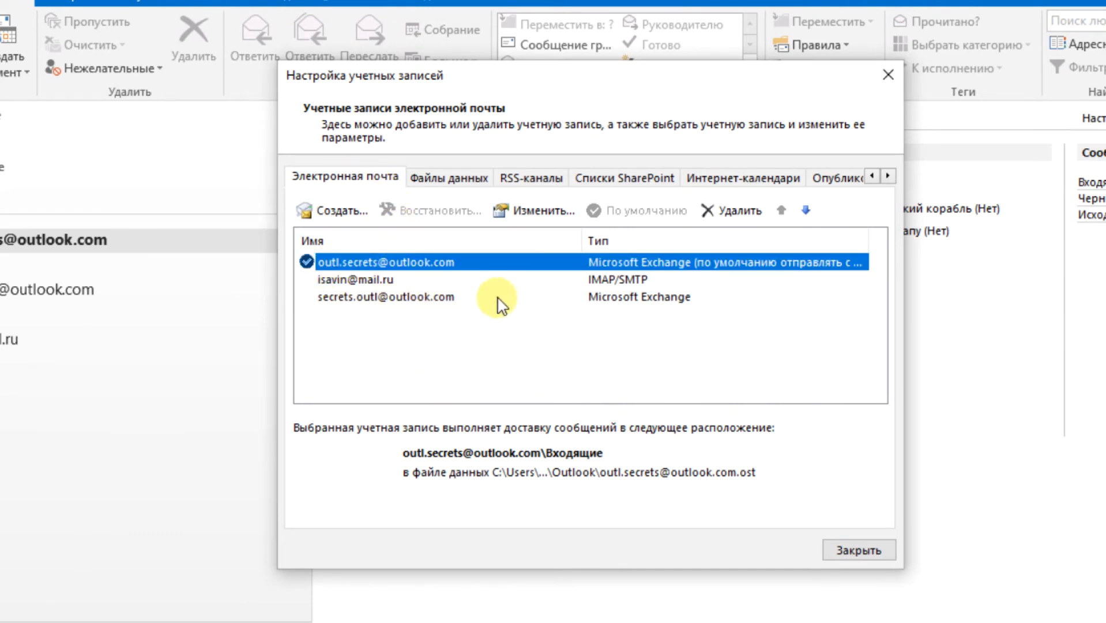
{"action": "left_click", "coordinate": [472, 180]}
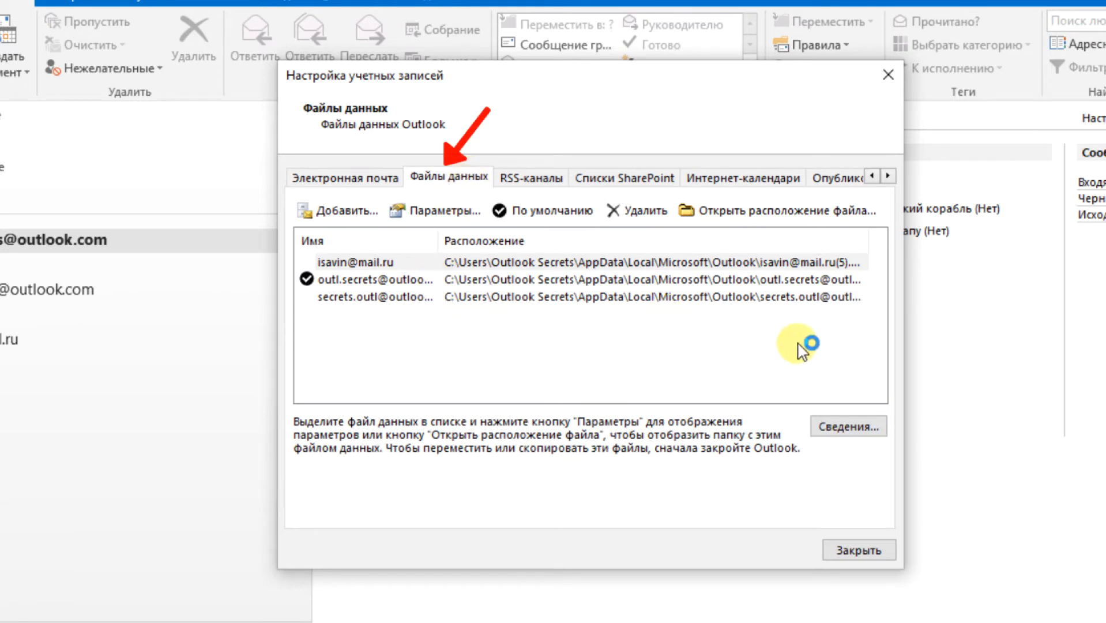
{"action": "left_click_drag", "start_coordinate": [866, 245], "coordinate": [984, 265]}
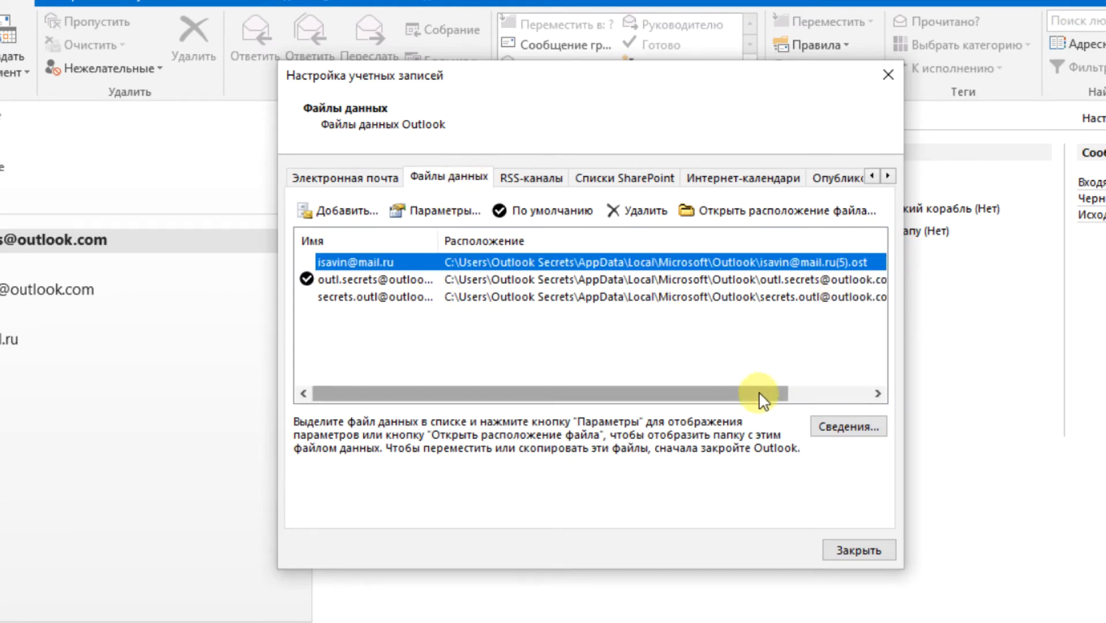
{"action": "left_click_drag", "start_coordinate": [760, 398], "coordinate": [897, 396]}
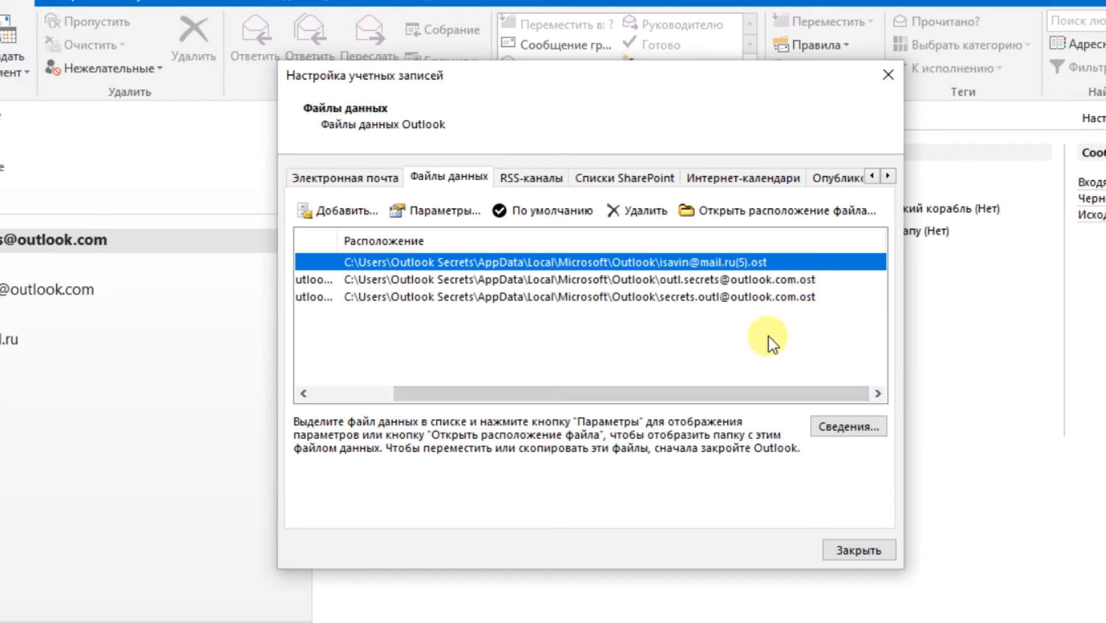
{"action": "left_click_drag", "start_coordinate": [716, 395], "coordinate": [528, 396]}
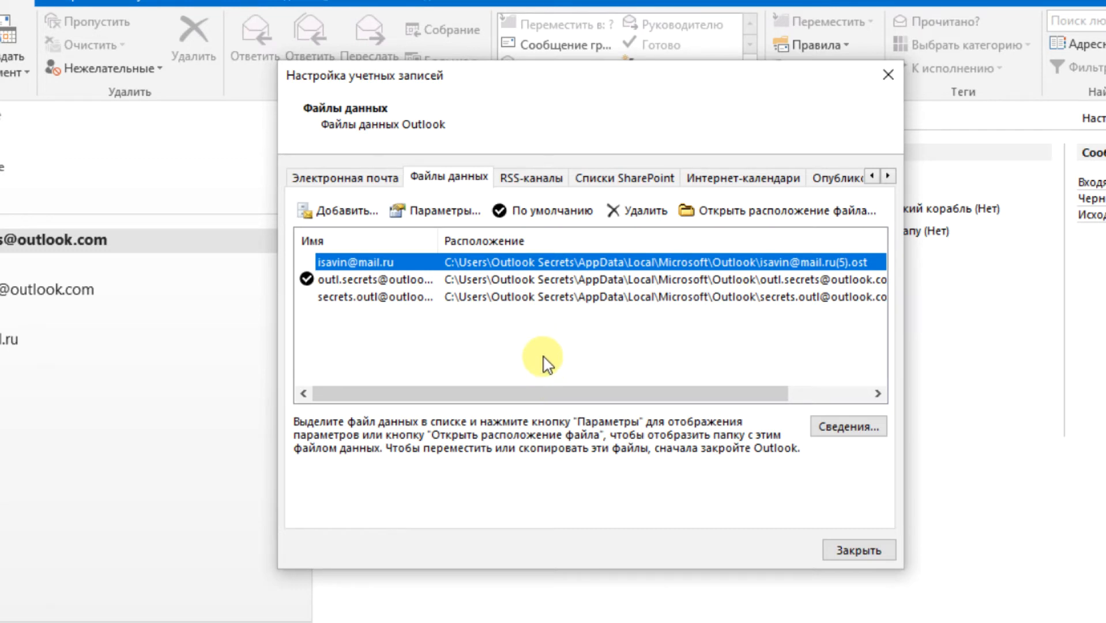
Step: Add a new data file named Мой файл данных Outlook(2).pst in the Файлы Outlook folder without a password and close the account settings
{"action": "left_click", "coordinate": [376, 218]}
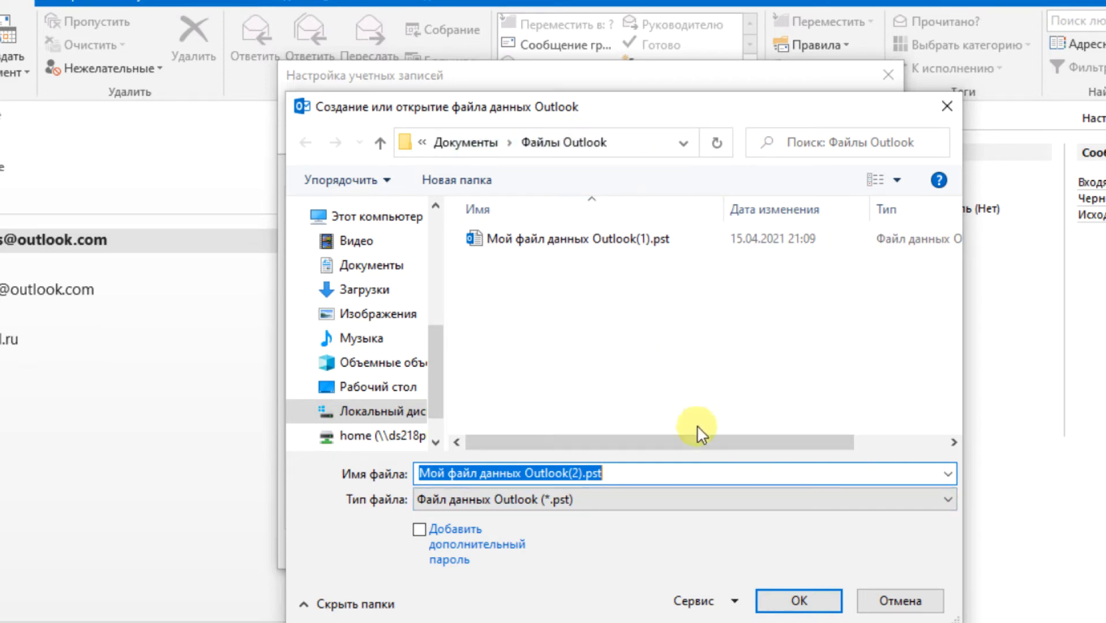
{"action": "left_click", "coordinate": [798, 600]}
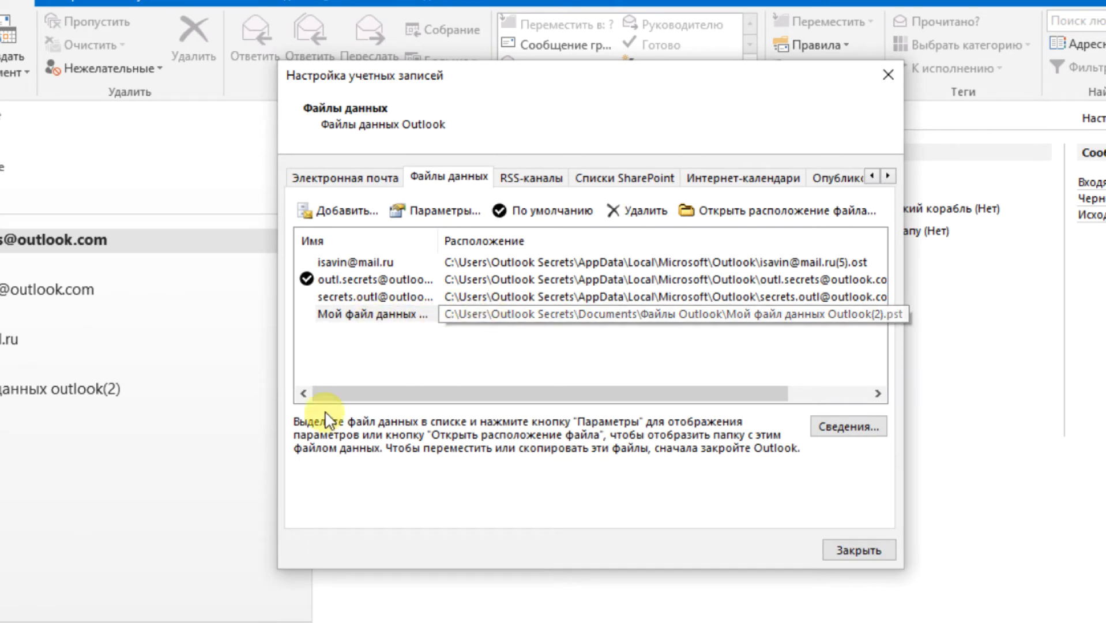
{"action": "left_click", "coordinate": [87, 420]}
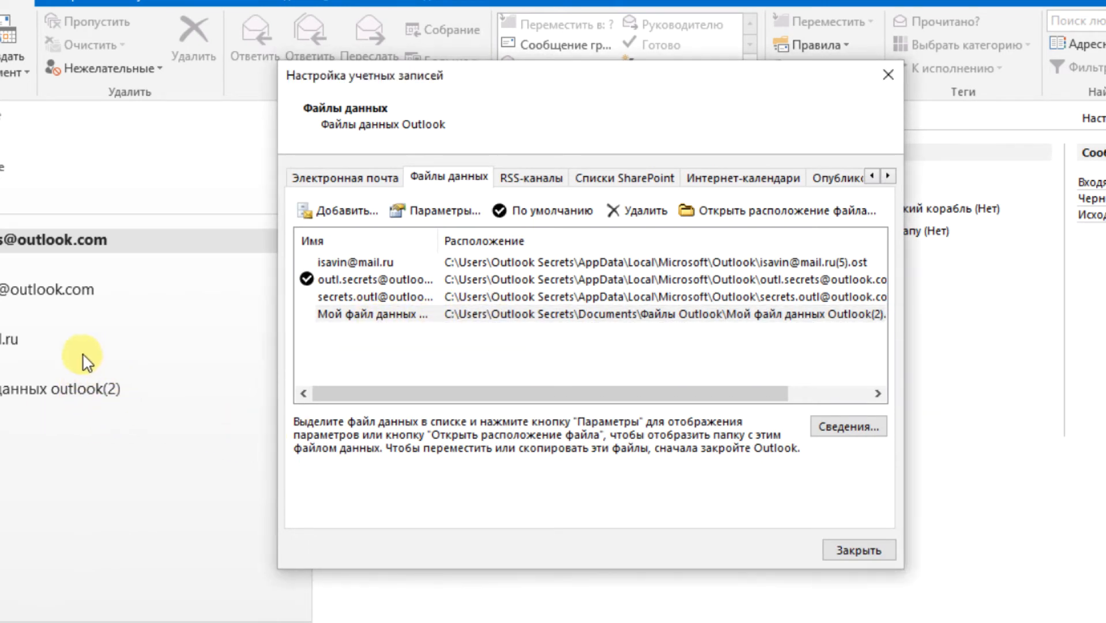
{"action": "left_click", "coordinate": [862, 548]}
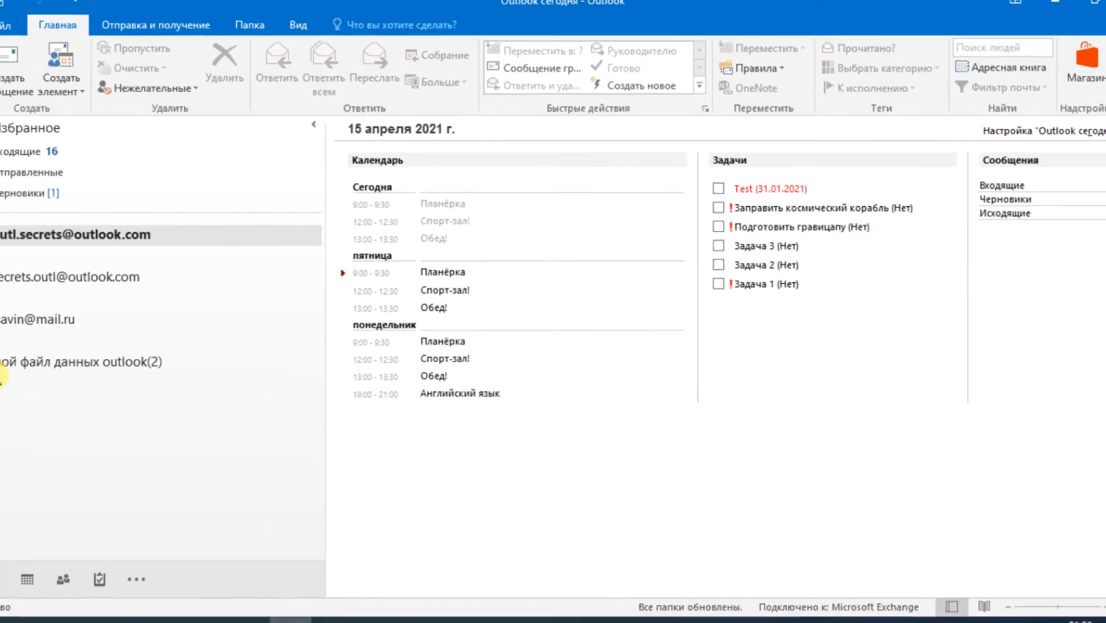
Step: Expand the new data file and the first mailbox, and switch the navigation to the full folder list
{"action": "left_click", "coordinate": [0, 361]}
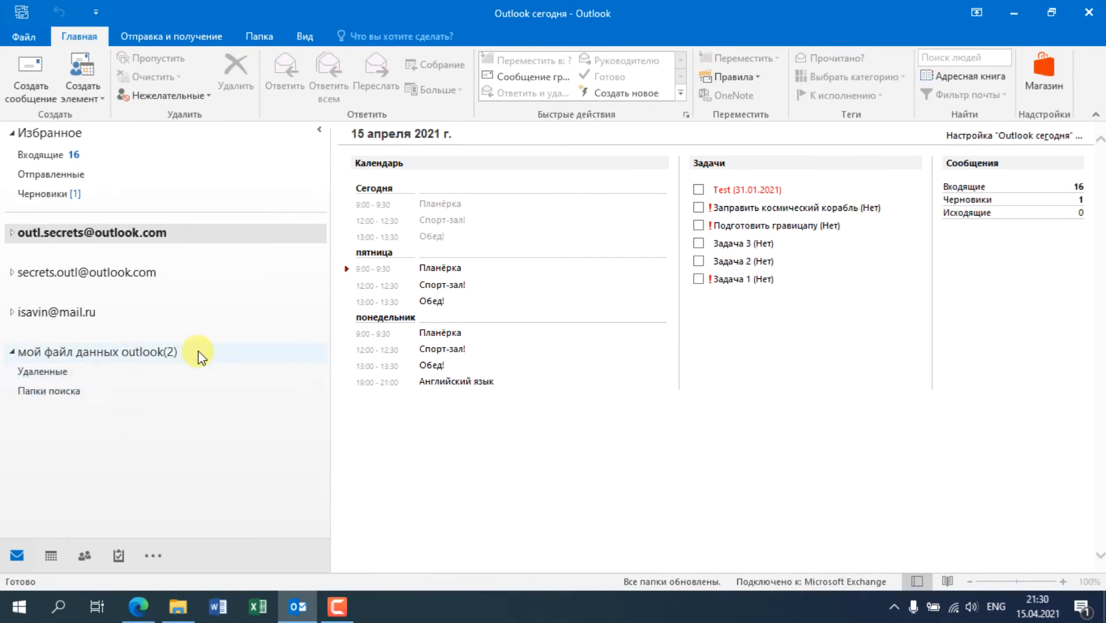
{"action": "left_click", "coordinate": [12, 233]}
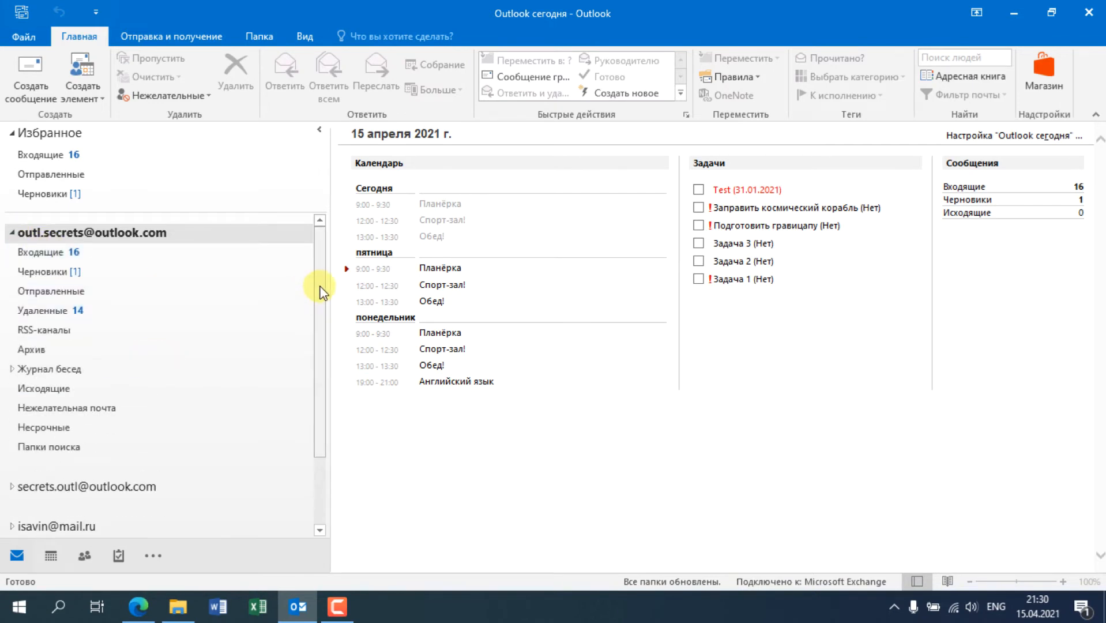
{"action": "mouse_move", "coordinate": [319, 287]}
{"action": "left_mouse_down"}
{"action": "mouse_move", "coordinate": [316, 327]}
{"action": "mouse_move", "coordinate": [316, 271]}
{"action": "left_mouse_up"}
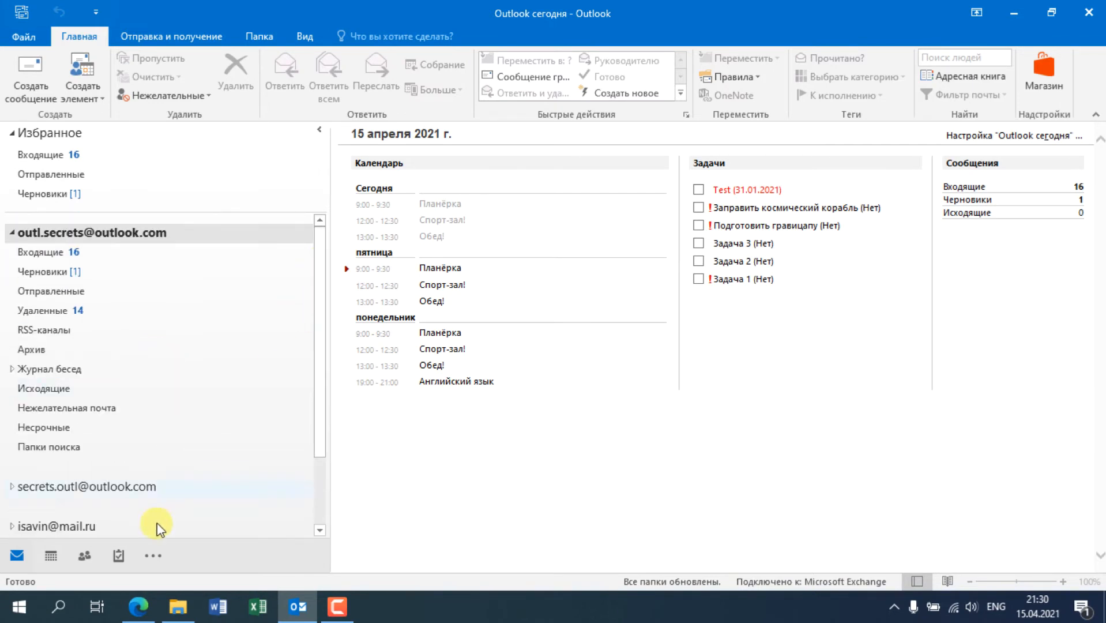
{"action": "left_click", "coordinate": [147, 560]}
{"action": "left_click", "coordinate": [209, 525]}
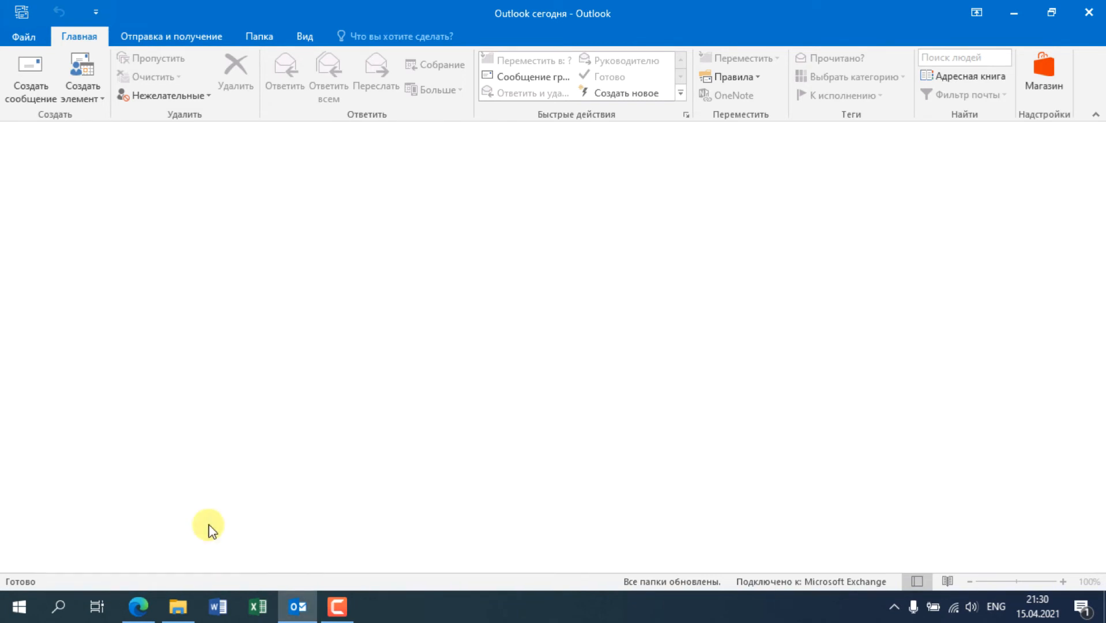
Step: Look into the first mailbox's Входящие and Несрочные folders and open its Отправленные folder
{"action": "left_click", "coordinate": [111, 162]}
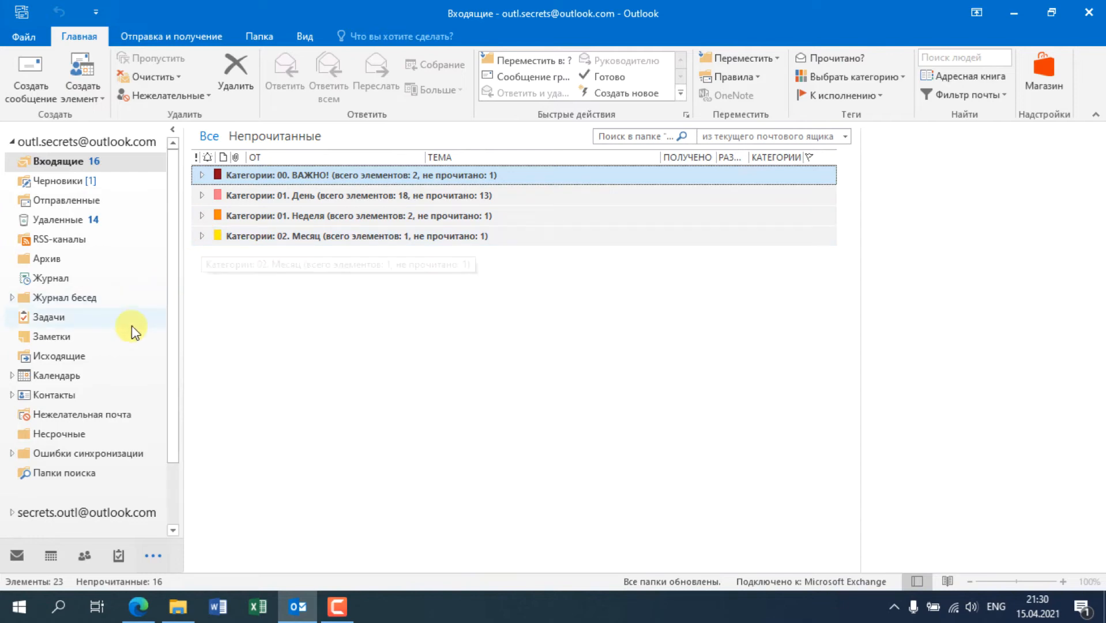
{"action": "left_click", "coordinate": [87, 434]}
{"action": "left_click", "coordinate": [96, 201]}
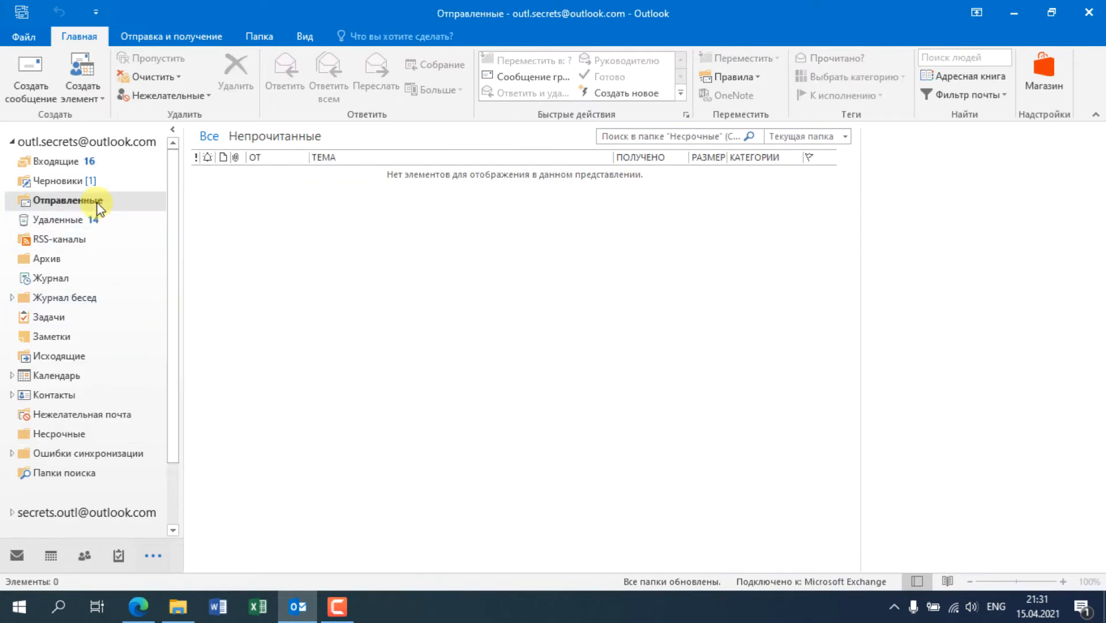
Step: Create a mail folder named Отправленные архив in the Мой файл данных Outlook(2) data file
{"action": "scroll", "coordinate": [168, 346], "scroll_direction": "down", "scroll_amount": 3}
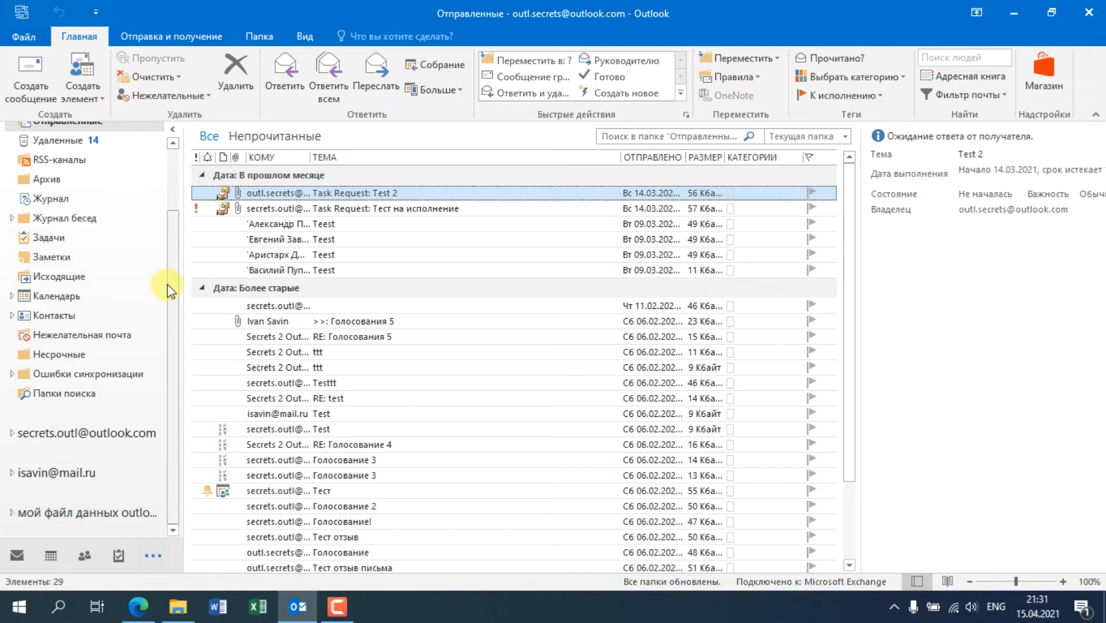
{"action": "left_click_drag", "start_coordinate": [168, 283], "coordinate": [171, 249]}
{"action": "scroll", "coordinate": [147, 344], "scroll_direction": "down", "scroll_amount": 2}
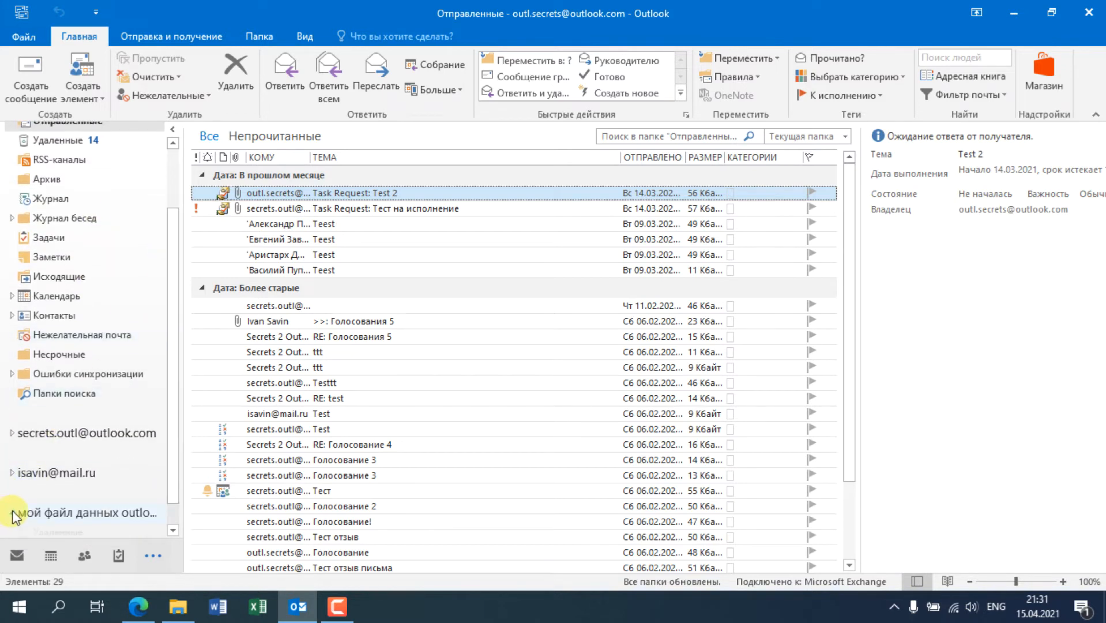
{"action": "left_click_drag", "start_coordinate": [169, 402], "coordinate": [172, 434]}
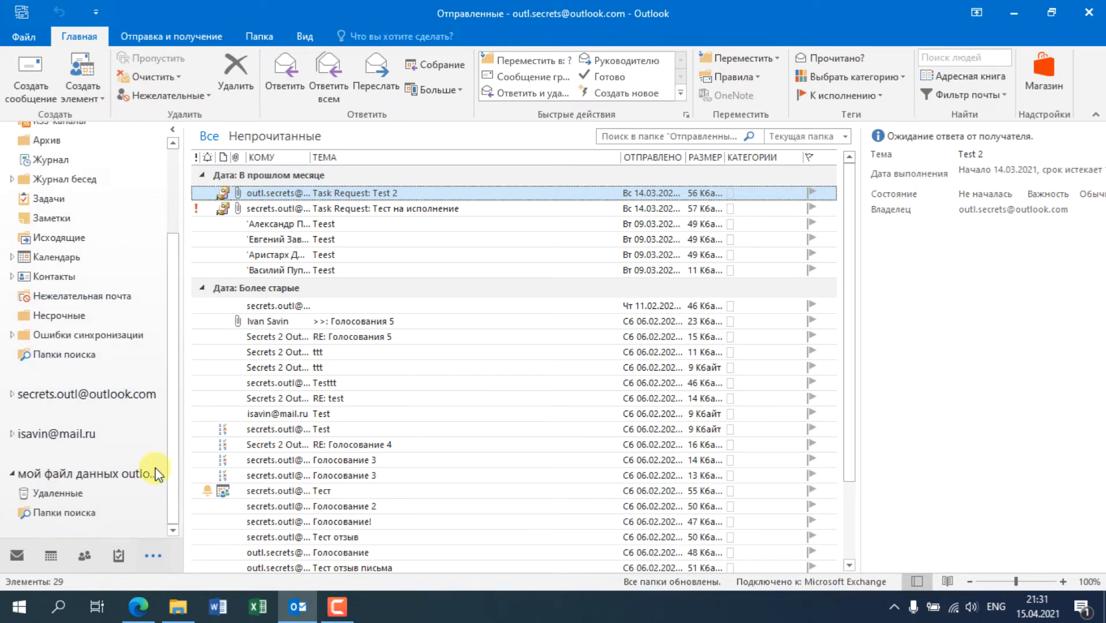
{"action": "right_click", "coordinate": [80, 476]}
{"action": "left_click", "coordinate": [178, 404]}
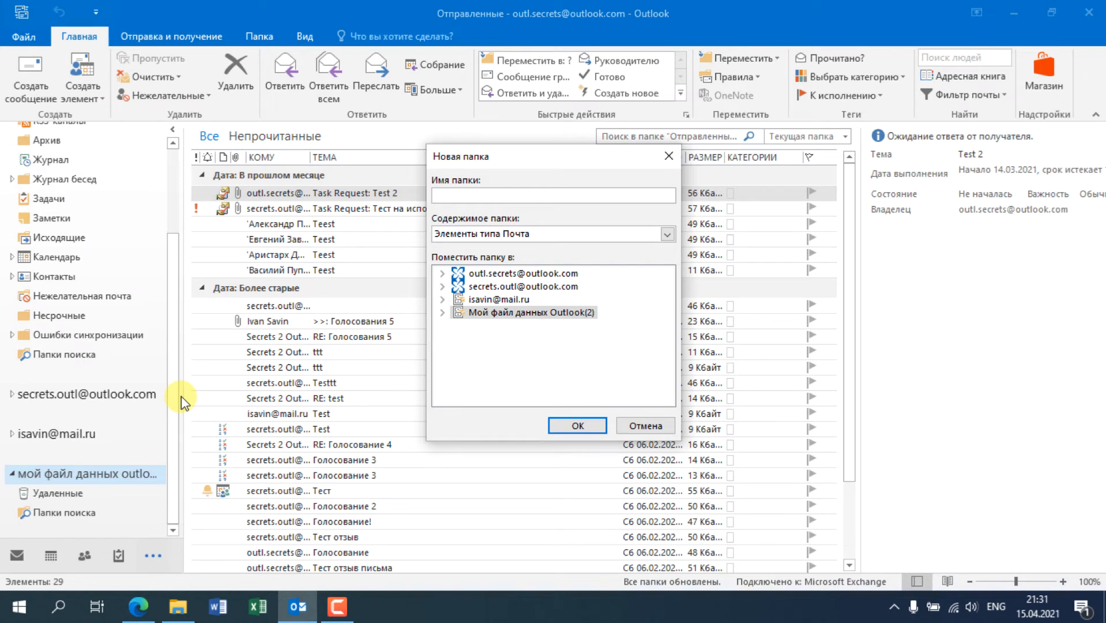
{"action": "key", "text": "alt+shift"}
{"action": "type", "text": "Отправленные архив"}
{"action": "key", "text": "Return"}
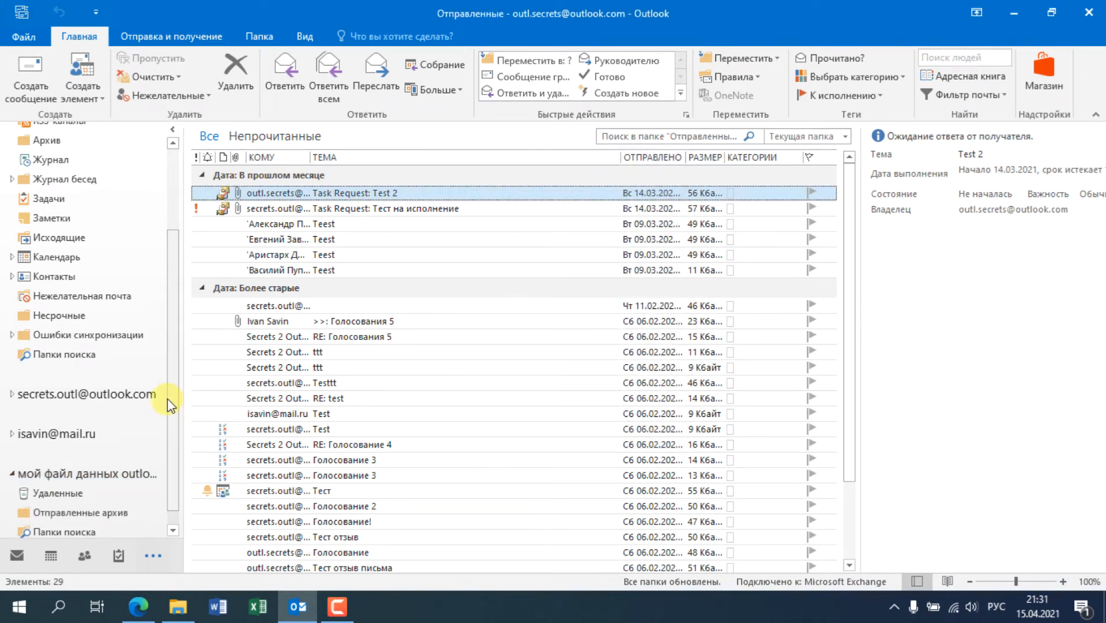
Step: Move all messages from the first mailbox's Отправленные folder into Отправленные архив and open that archive folder
{"action": "left_click", "coordinate": [401, 241]}
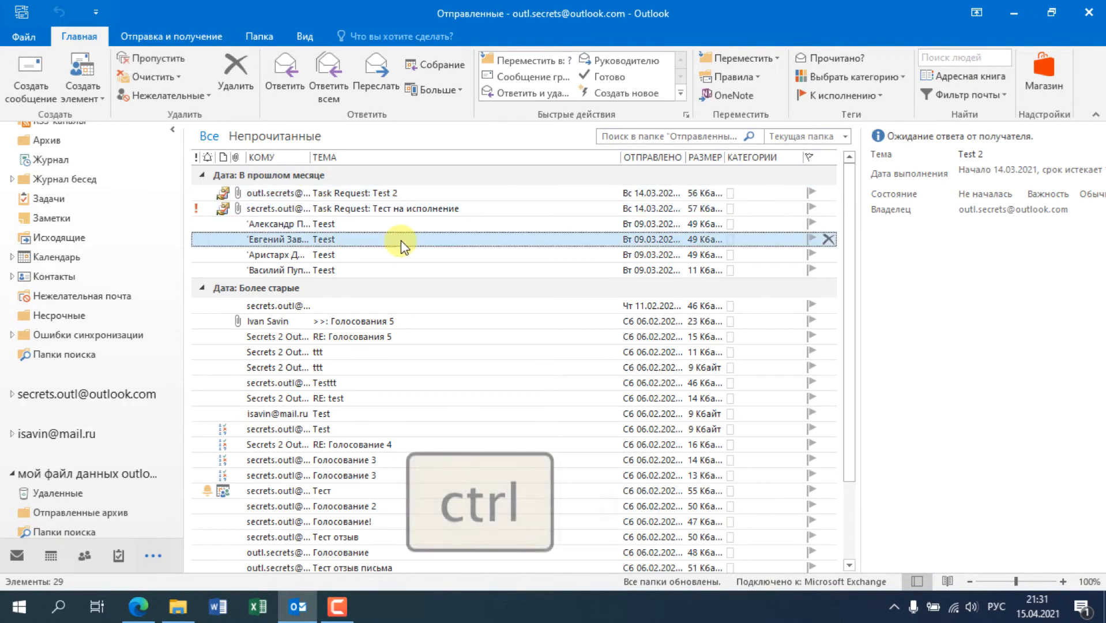
{"action": "key", "text": "ctrl+a"}
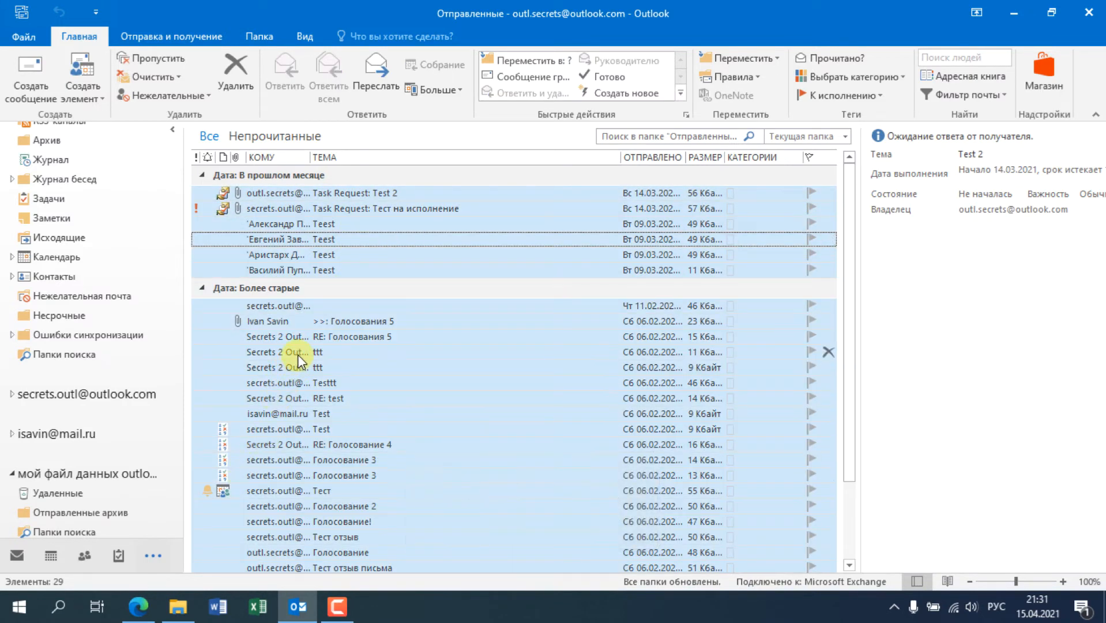
{"action": "left_click_drag", "start_coordinate": [296, 354], "coordinate": [114, 501]}
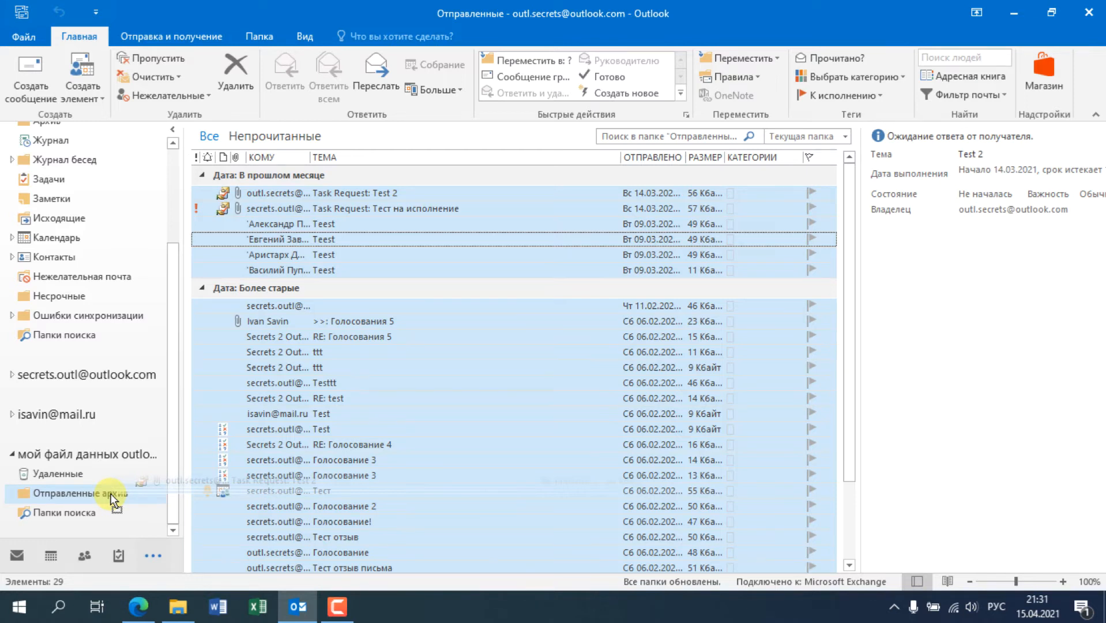
{"action": "left_click_drag", "start_coordinate": [115, 500], "coordinate": [115, 498]}
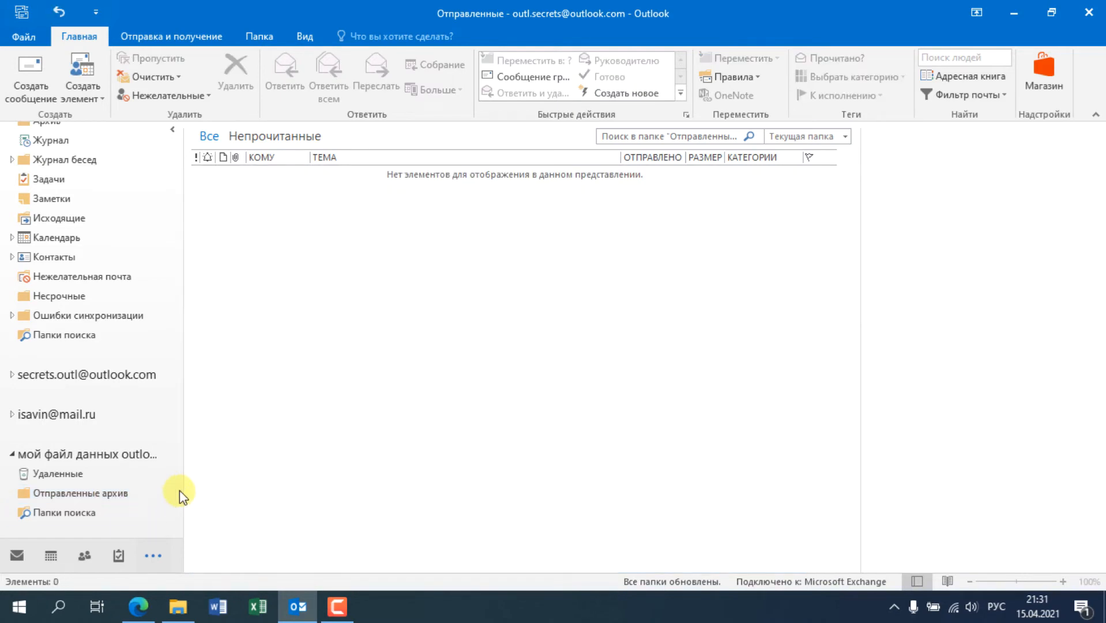
{"action": "left_click", "coordinate": [113, 492]}
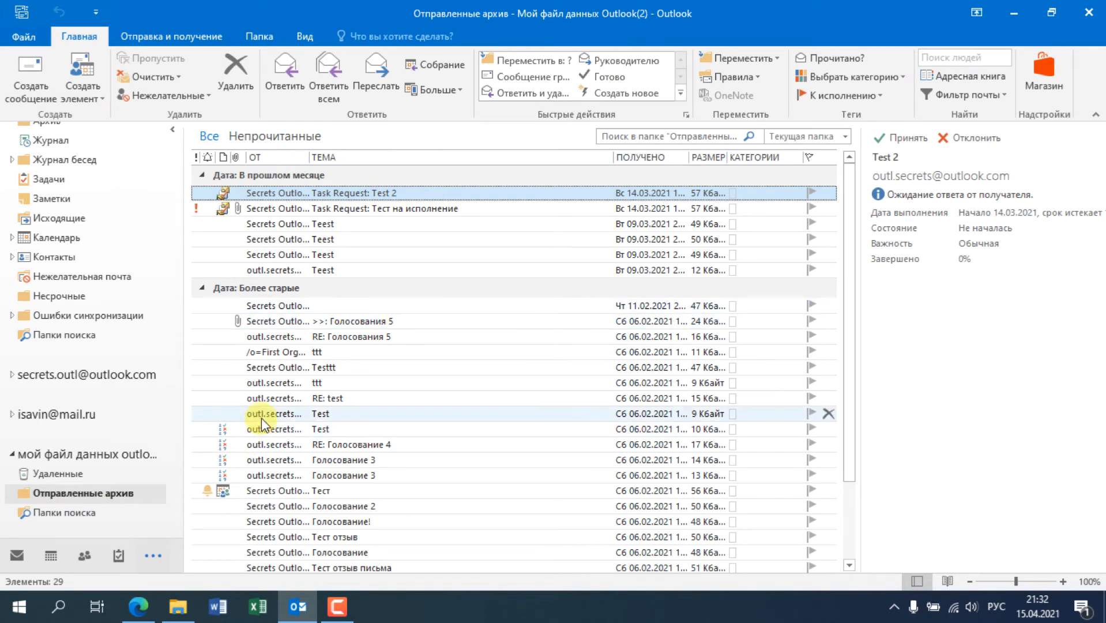
Step: Move the whole Журнал бесед folder from the first mailbox into the Мой файл данных Outlook(2) data file
{"action": "scroll", "coordinate": [98, 407], "scroll_direction": "up", "scroll_amount": 3}
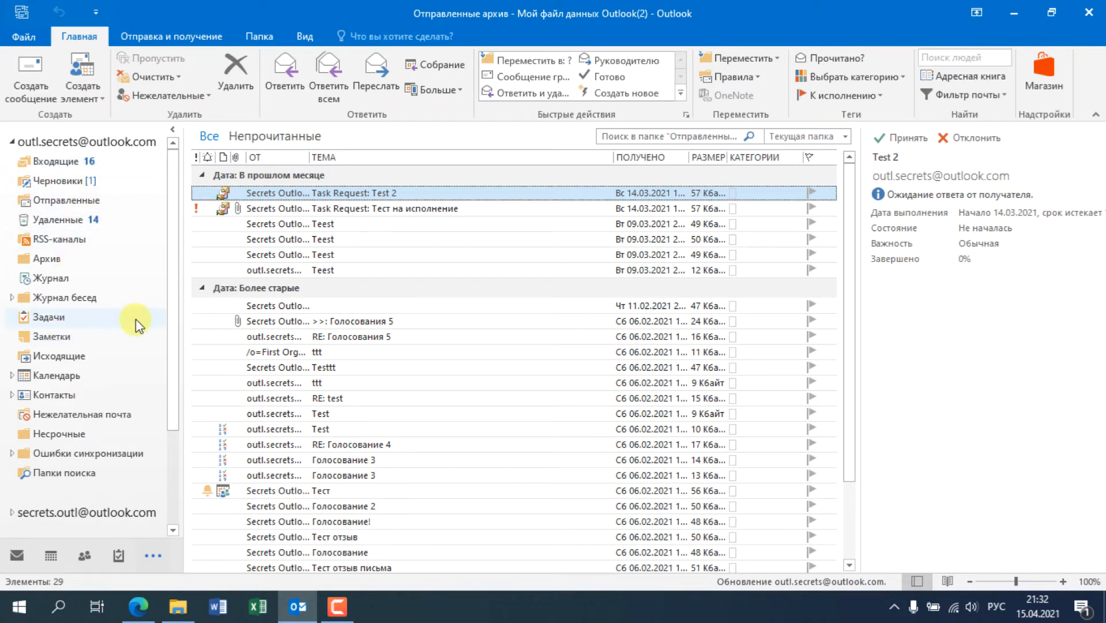
{"action": "left_click", "coordinate": [175, 464]}
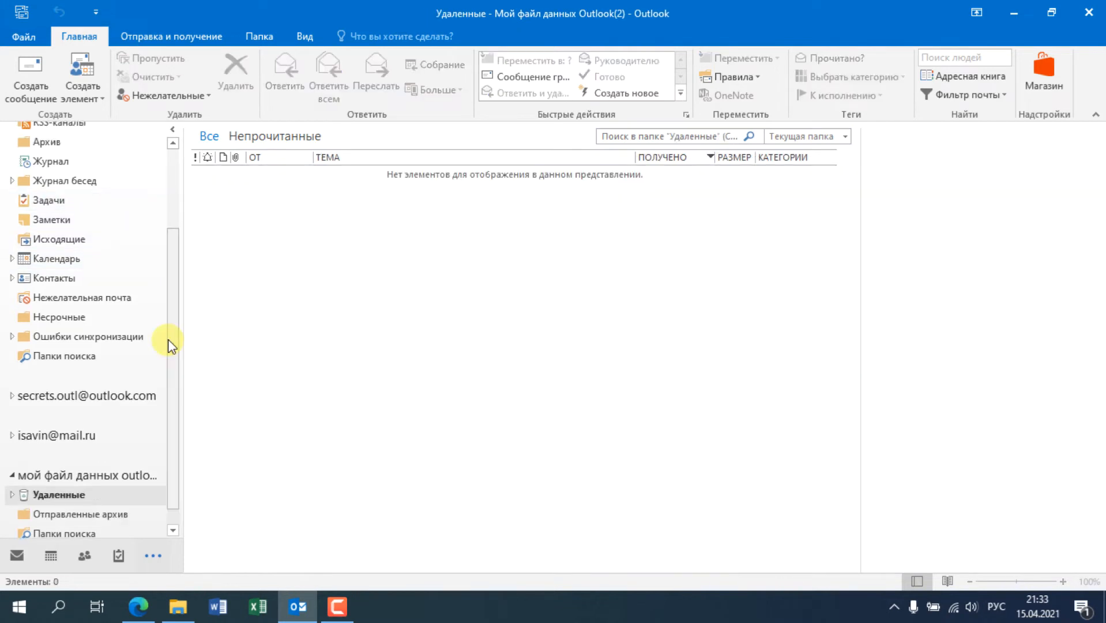
{"action": "scroll", "coordinate": [169, 345], "scroll_direction": "down", "scroll_amount": 1}
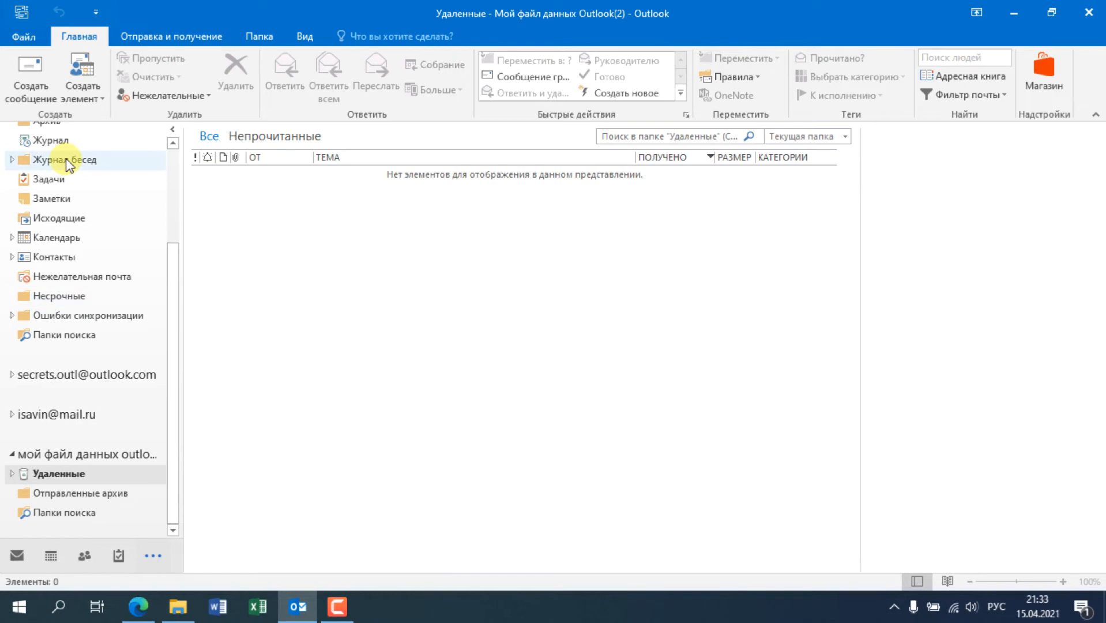
{"action": "left_click_drag", "start_coordinate": [68, 164], "coordinate": [100, 454]}
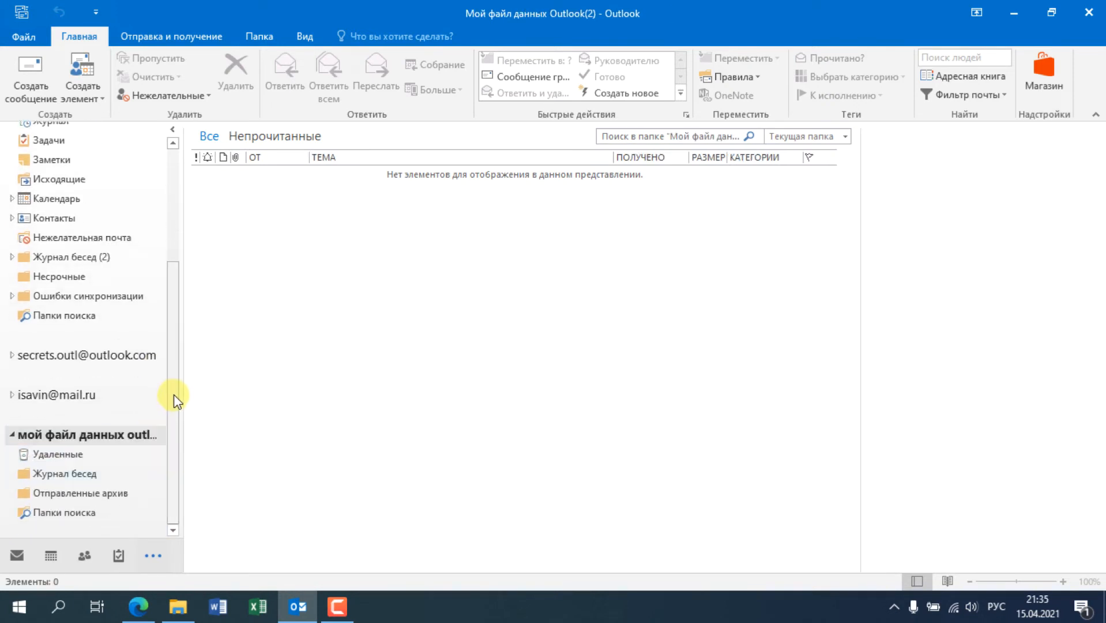
{"action": "scroll", "coordinate": [177, 227], "scroll_direction": "up", "scroll_amount": 3}
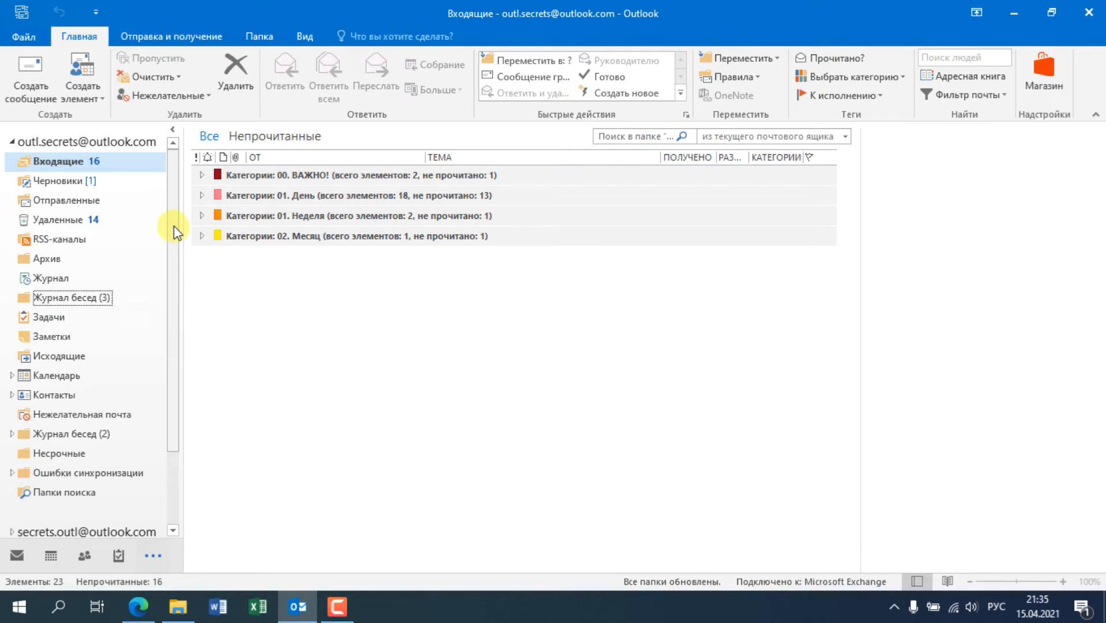
Step: Open the mailbox archiving settings and set them to archive items created before 01.03.2021
{"action": "left_click", "coordinate": [26, 37]}
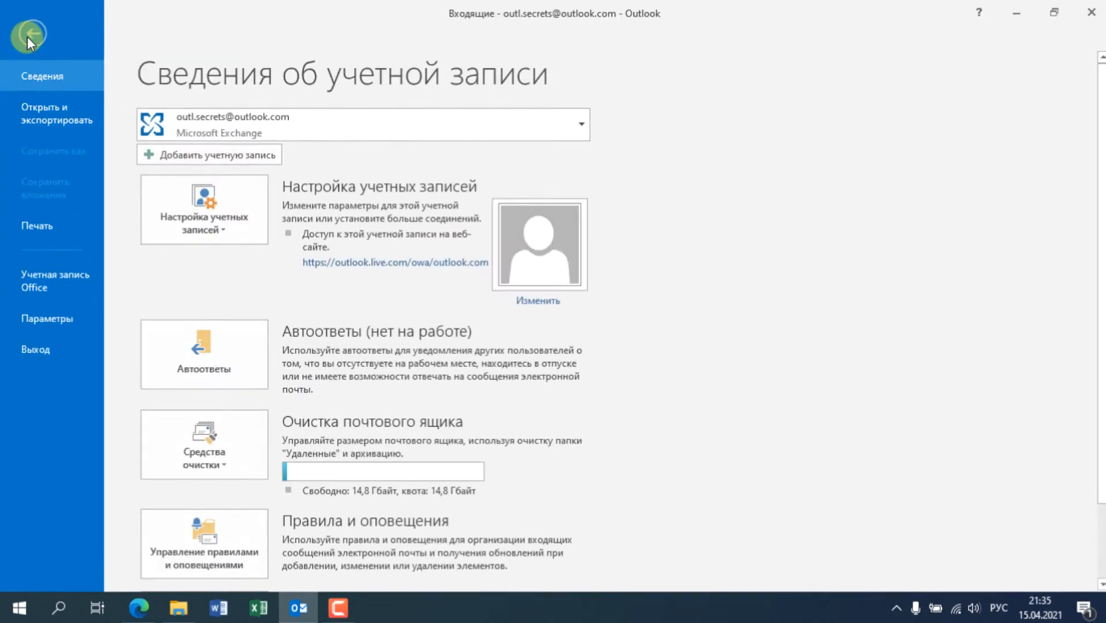
{"action": "scroll", "coordinate": [886, 389], "scroll_direction": "down", "scroll_amount": 2}
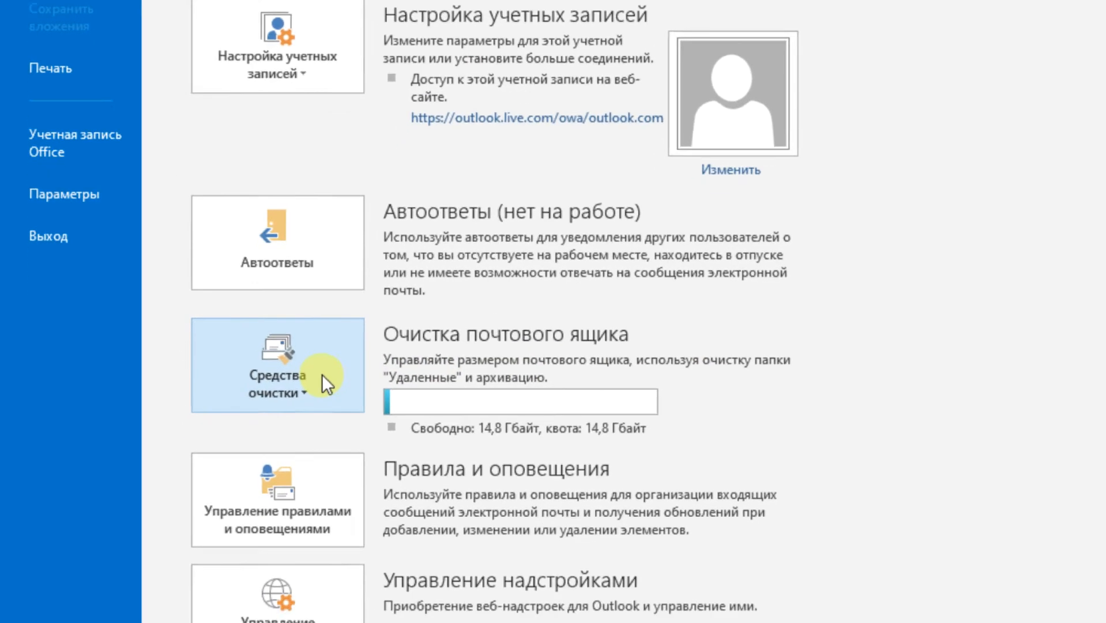
{"action": "left_click", "coordinate": [298, 455]}
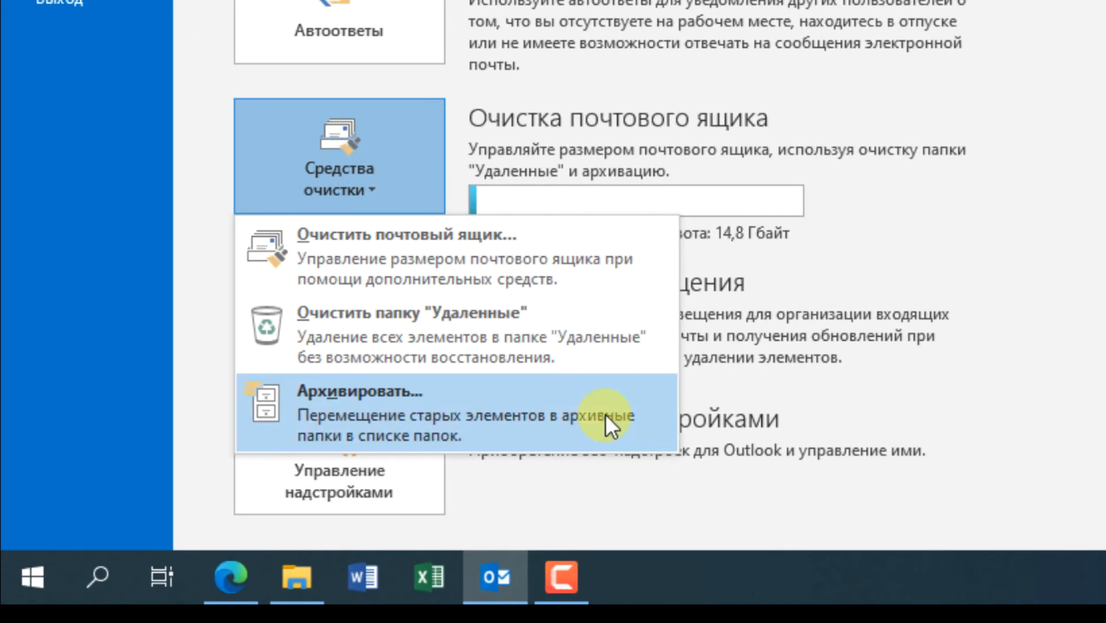
{"action": "left_click", "coordinate": [605, 414]}
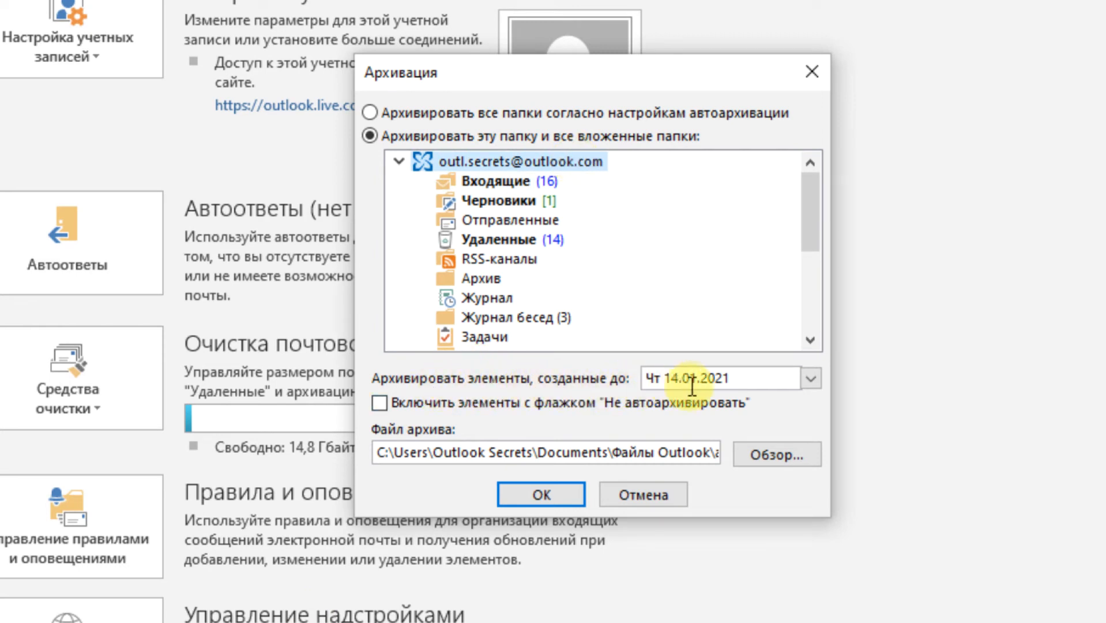
{"action": "left_click", "coordinate": [810, 379]}
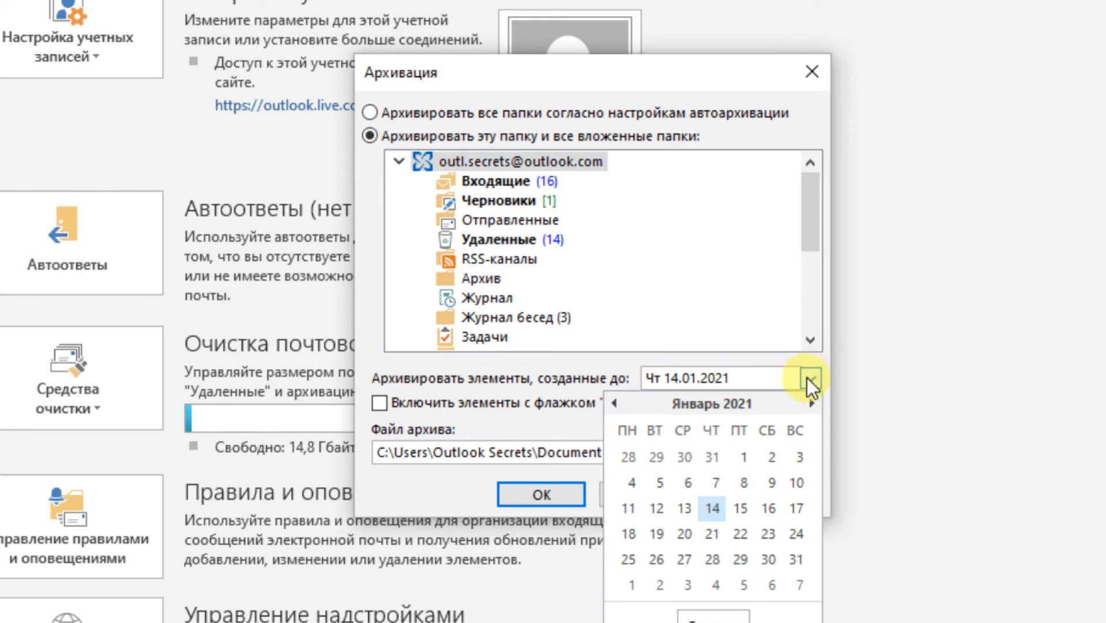
{"action": "left_click", "coordinate": [810, 403]}
{"action": "left_click", "coordinate": [810, 404]}
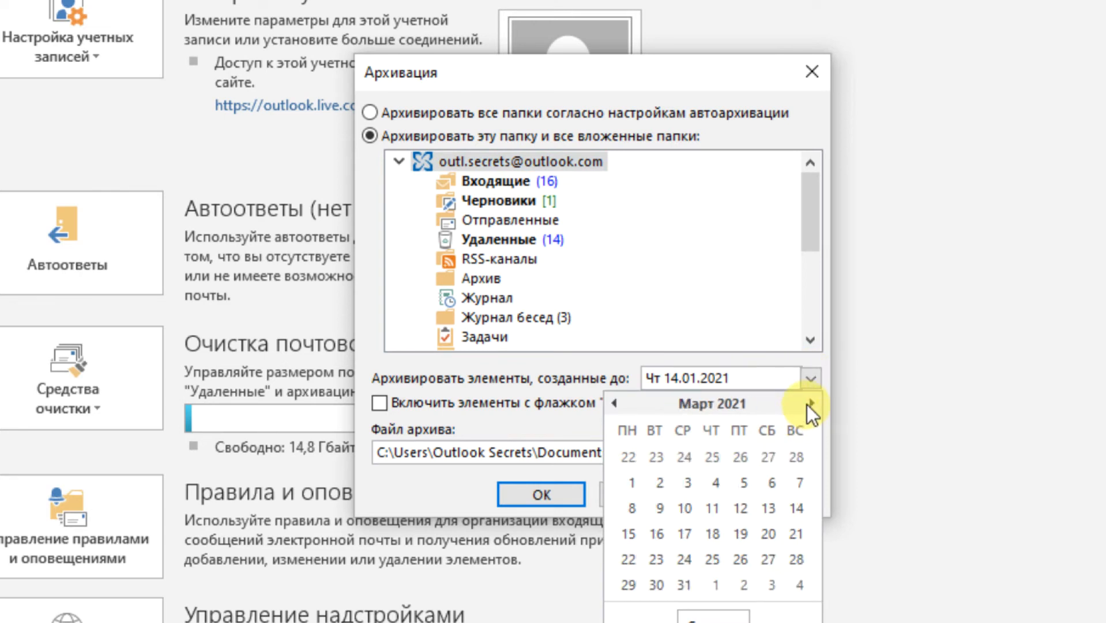
{"action": "left_click", "coordinate": [630, 483]}
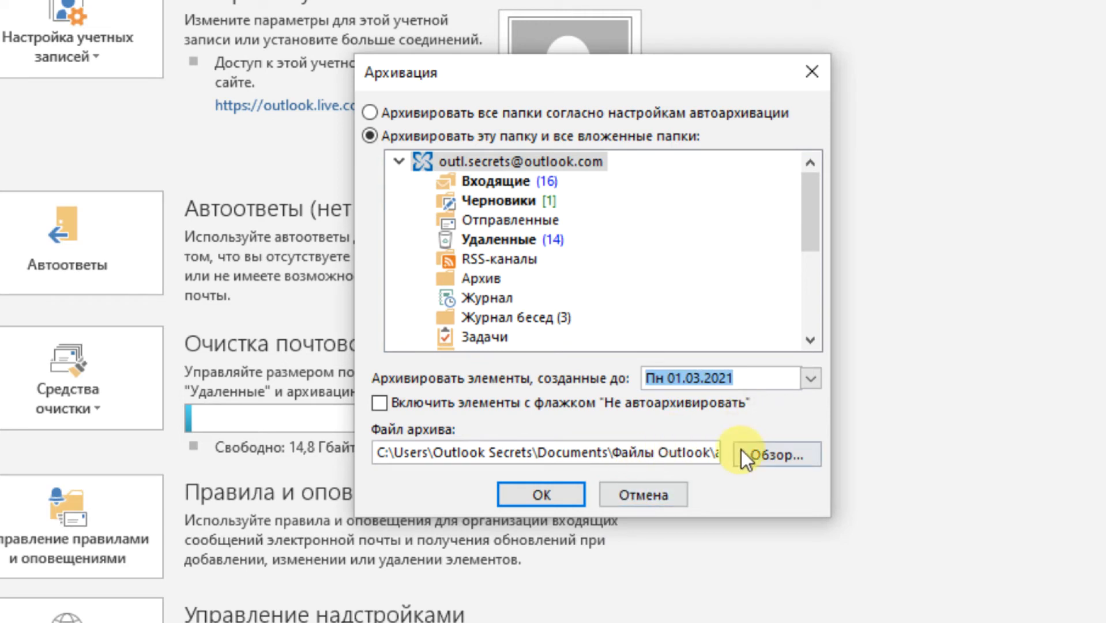
Step: Check the archive file path, keep archiving limited to the selected mailbox with all its subfolders, and start archiving to archive.pst
{"action": "left_click_drag", "start_coordinate": [687, 452], "coordinate": [744, 459]}
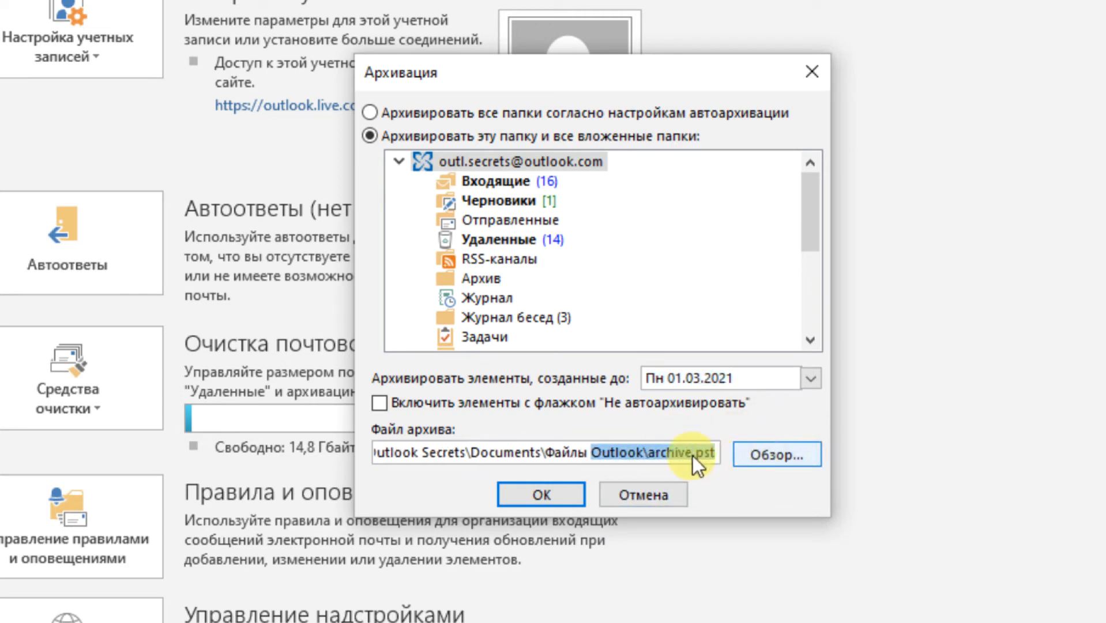
{"action": "left_click", "coordinate": [652, 455]}
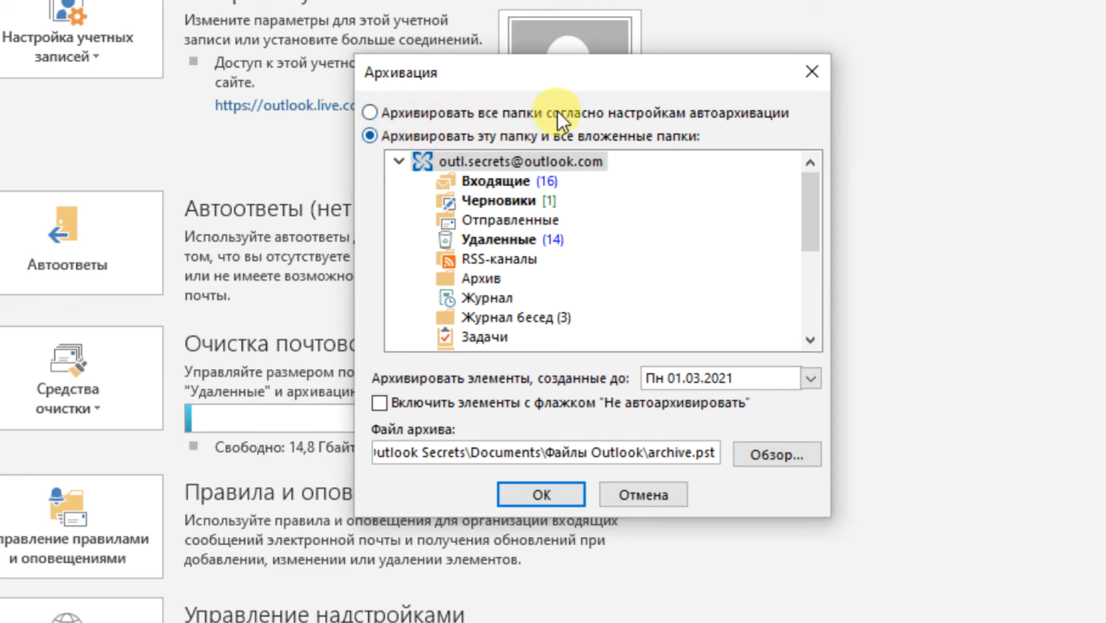
{"action": "left_click", "coordinate": [371, 113]}
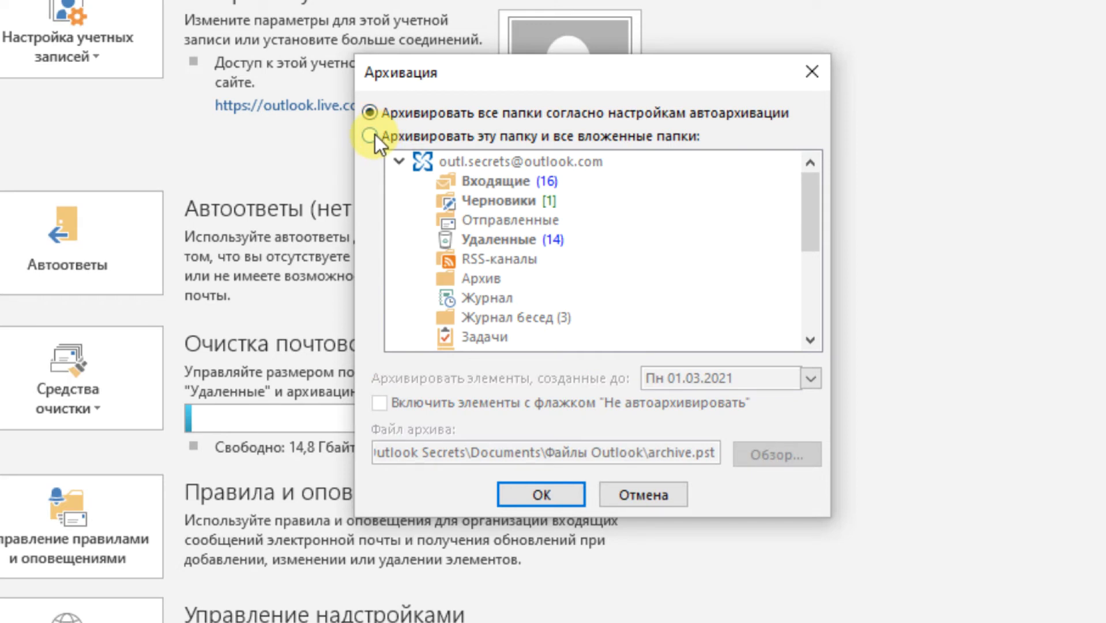
{"action": "left_click", "coordinate": [371, 135]}
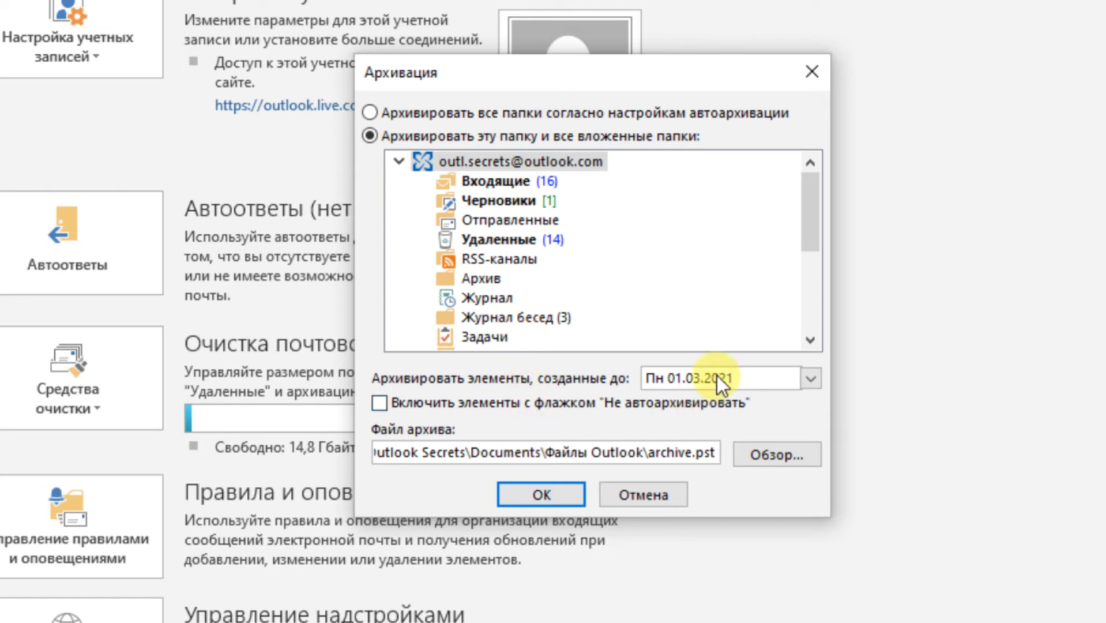
{"action": "left_click", "coordinate": [569, 491]}
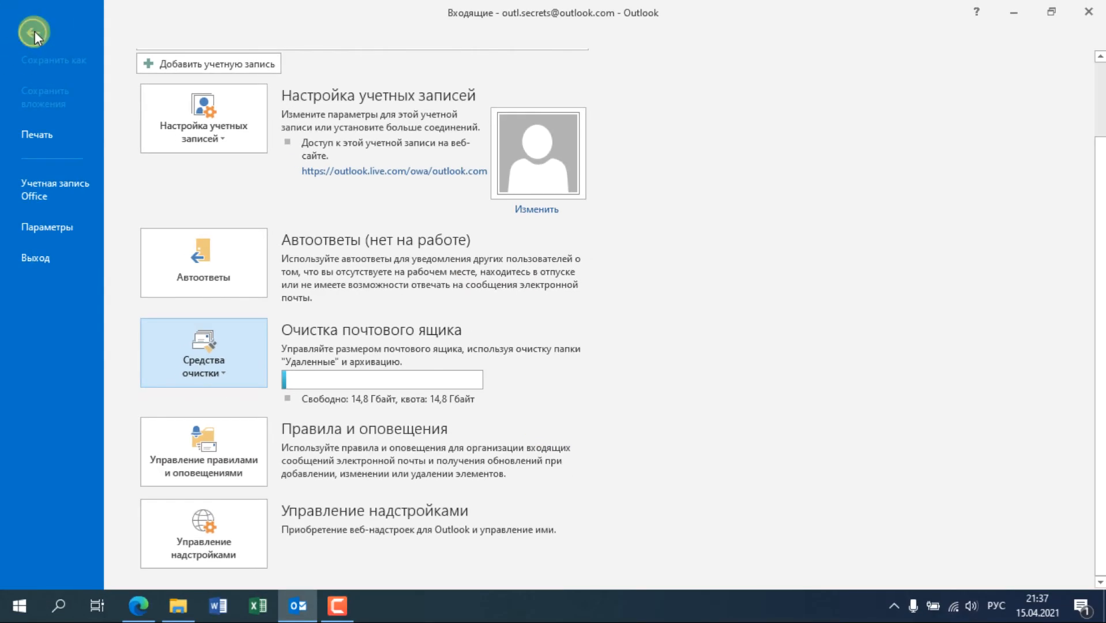
Step: Return to the mail view and expand the Архивы data file to view its folders
{"action": "left_click", "coordinate": [34, 30]}
{"action": "scroll", "coordinate": [159, 401], "scroll_direction": "down", "scroll_amount": 5}
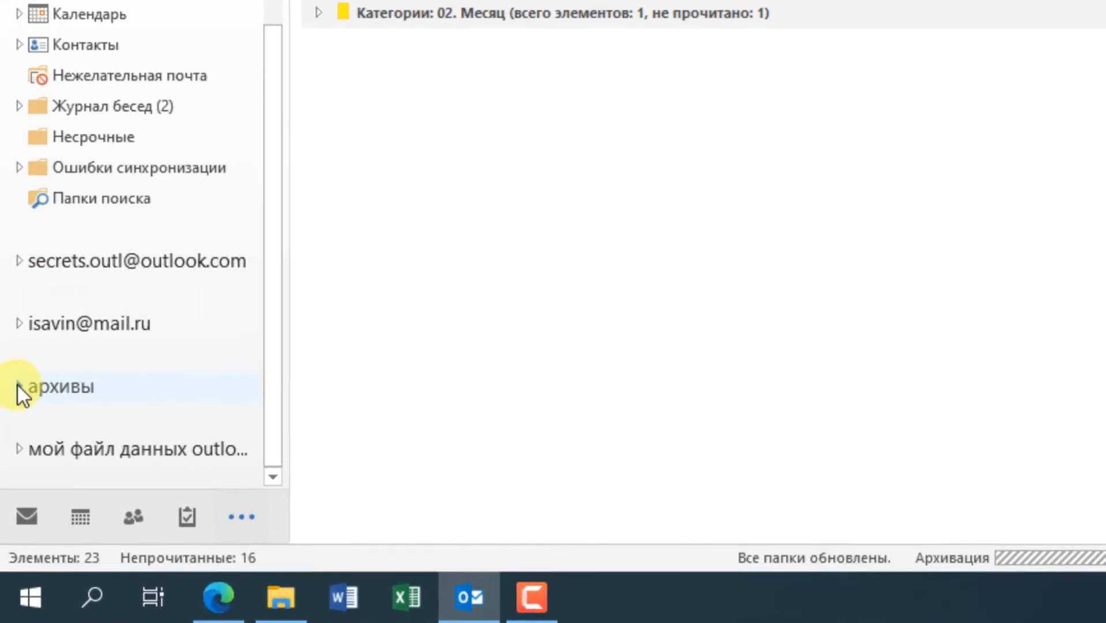
{"action": "left_click", "coordinate": [12, 472]}
{"action": "left_click_drag", "start_coordinate": [275, 325], "coordinate": [272, 428]}
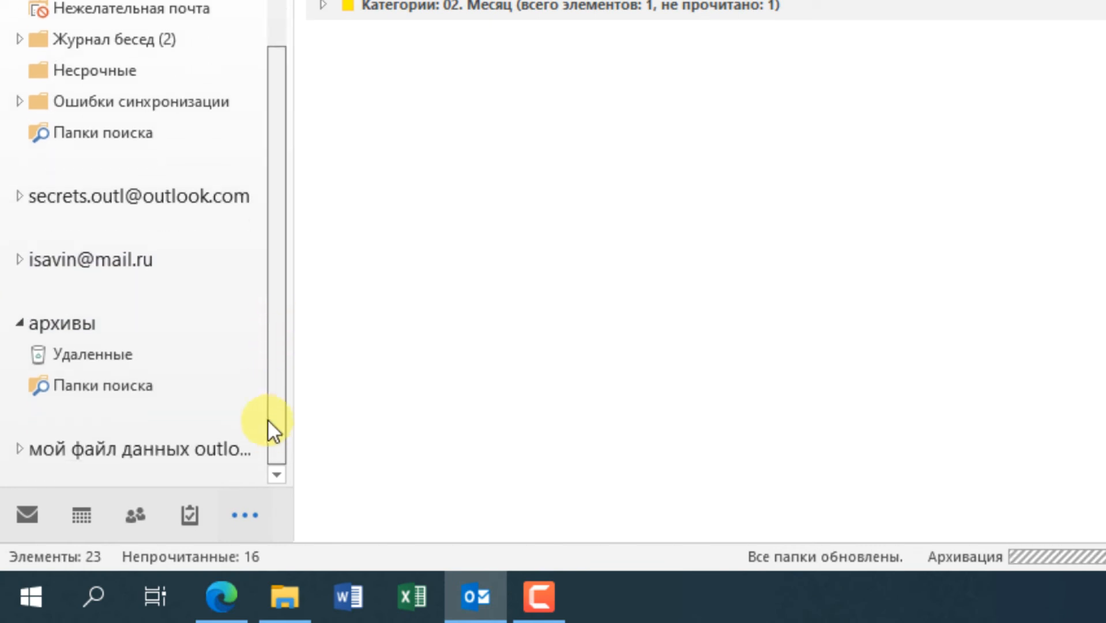
Step: Examine the Архивы data file by viewing its Входящие, Исходящие, Корневая папка Yammer, Нежелательная почта and Отправленные folders
{"action": "left_click", "coordinate": [81, 325]}
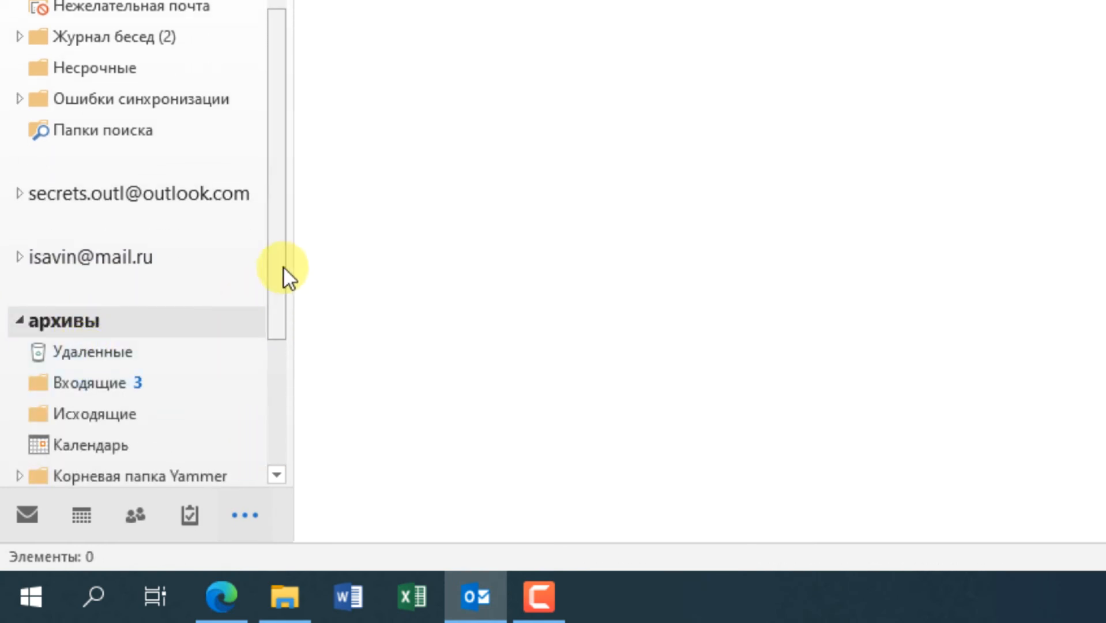
{"action": "left_click_drag", "start_coordinate": [283, 267], "coordinate": [260, 413]}
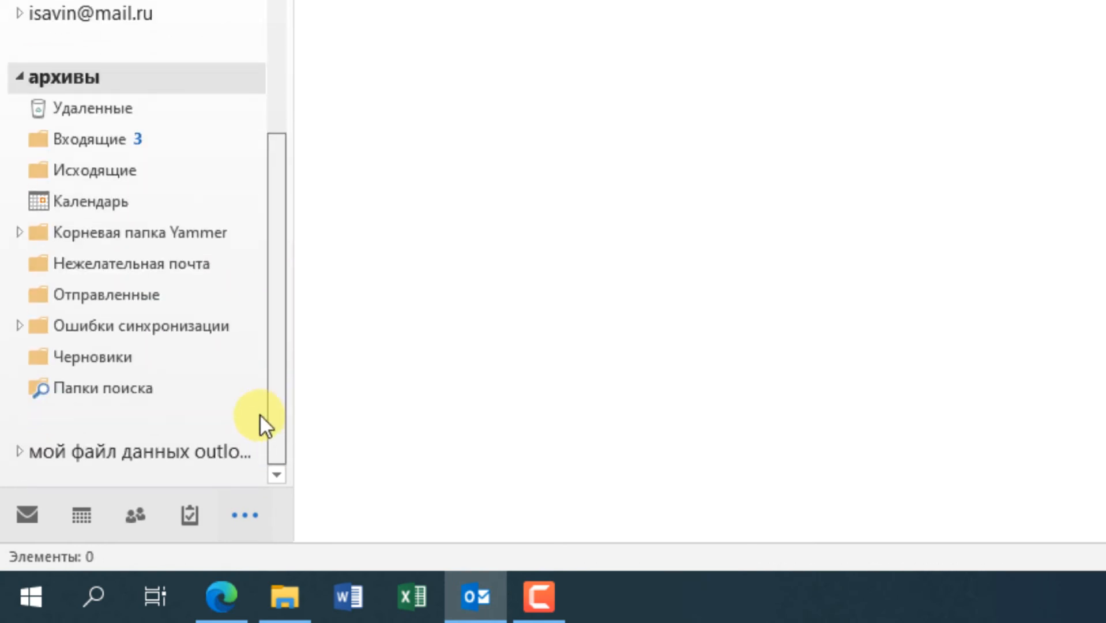
{"action": "left_click", "coordinate": [95, 132]}
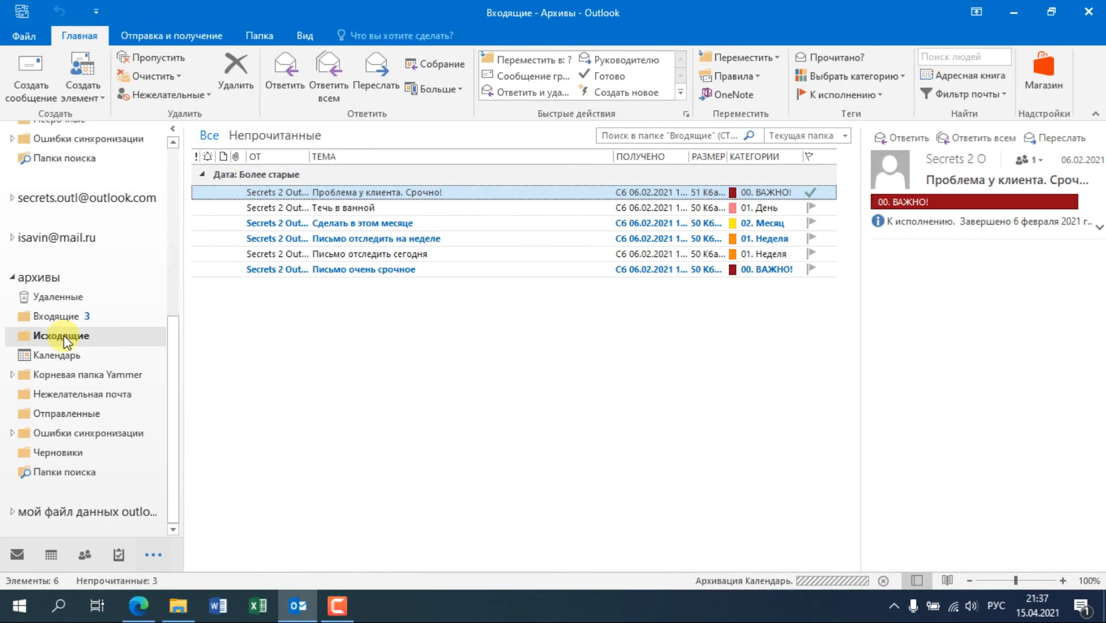
{"action": "left_click", "coordinate": [101, 164]}
{"action": "left_click", "coordinate": [66, 374]}
{"action": "left_click", "coordinate": [69, 394]}
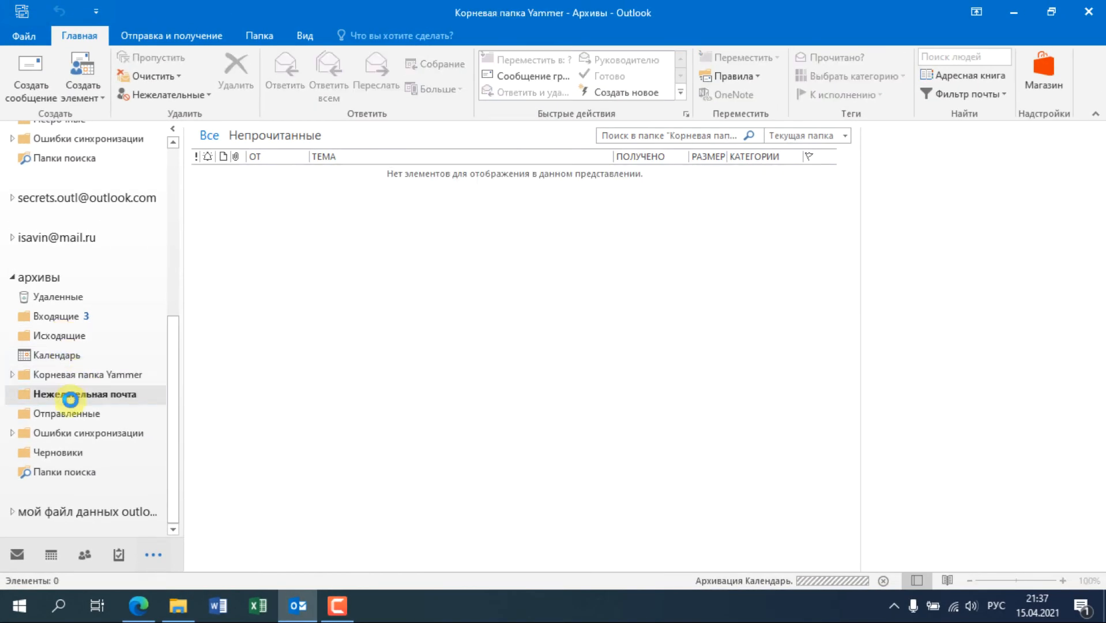
{"action": "left_click", "coordinate": [68, 413]}
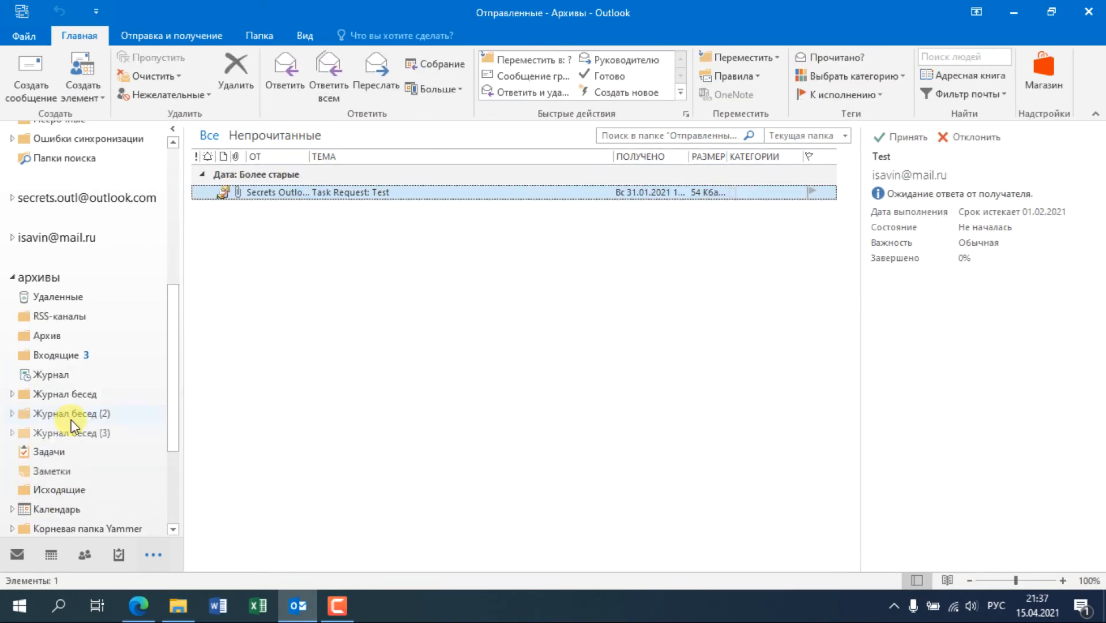
{"action": "left_click_drag", "start_coordinate": [173, 344], "coordinate": [173, 402]}
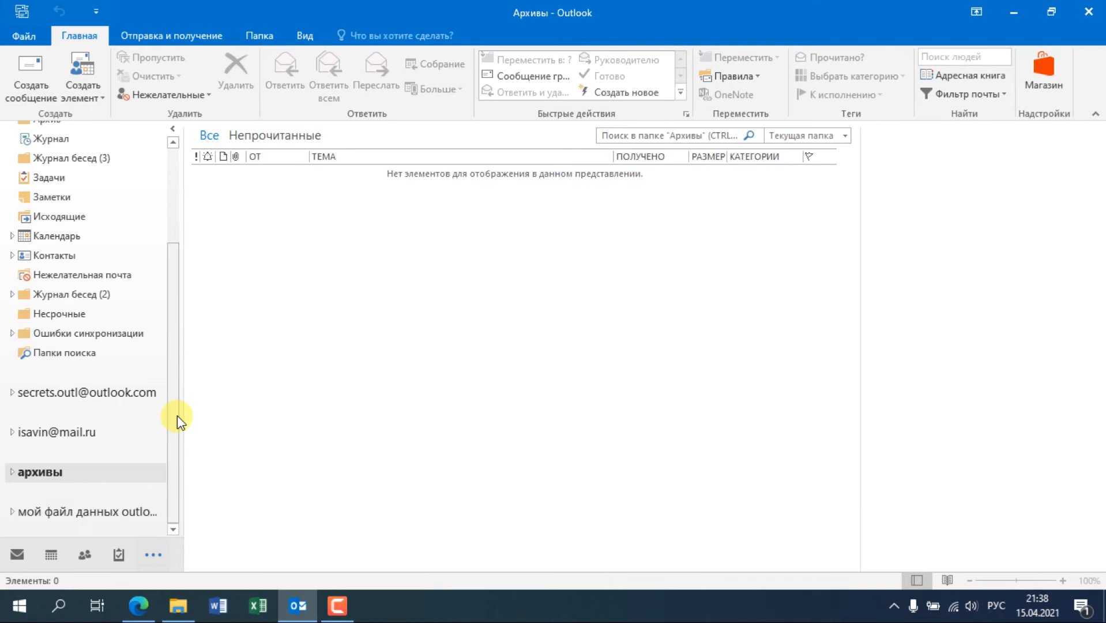
Step: View the list of data files in the account settings, select Мой файл данных Outlook(2), and close the settings
{"action": "left_click_drag", "start_coordinate": [177, 416], "coordinate": [177, 291]}
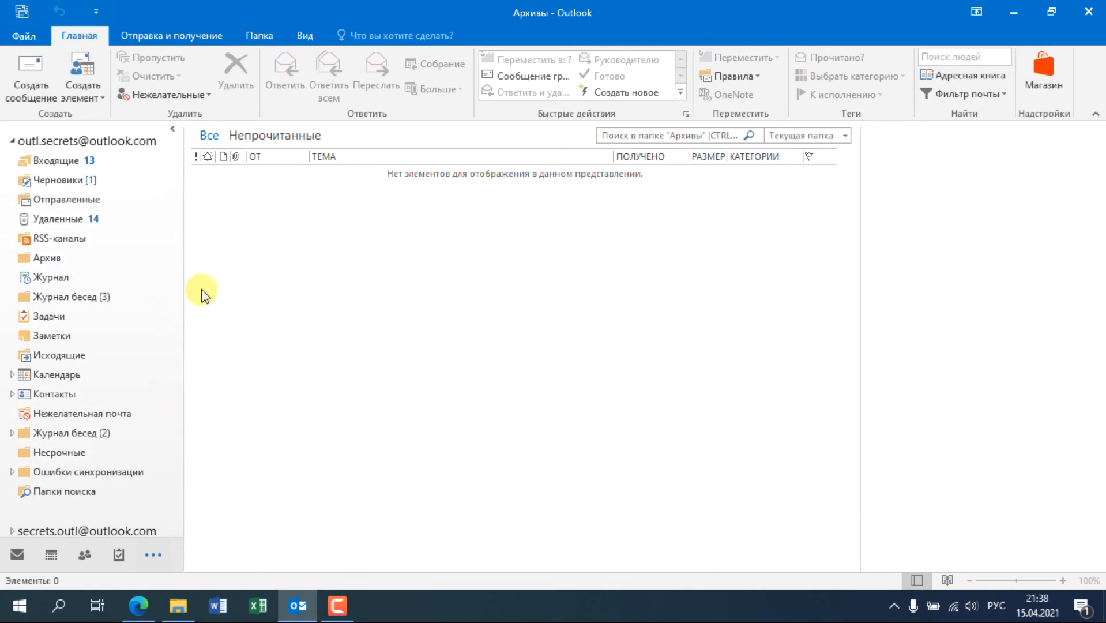
{"action": "left_click", "coordinate": [18, 35]}
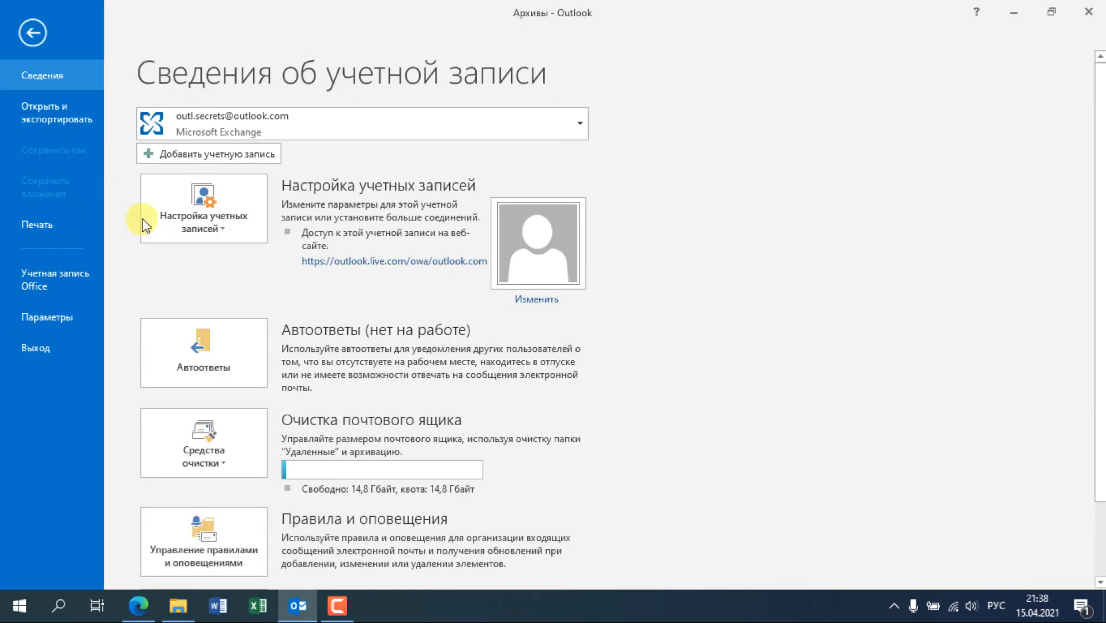
{"action": "left_click", "coordinate": [145, 225]}
{"action": "left_click", "coordinate": [281, 266]}
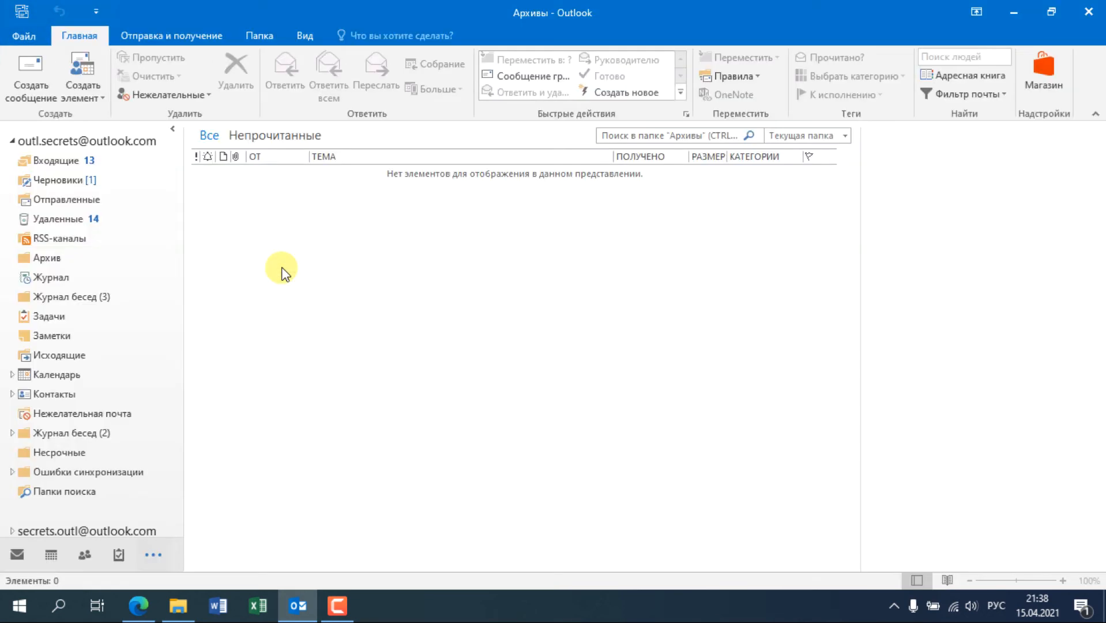
{"action": "left_click", "coordinate": [450, 183]}
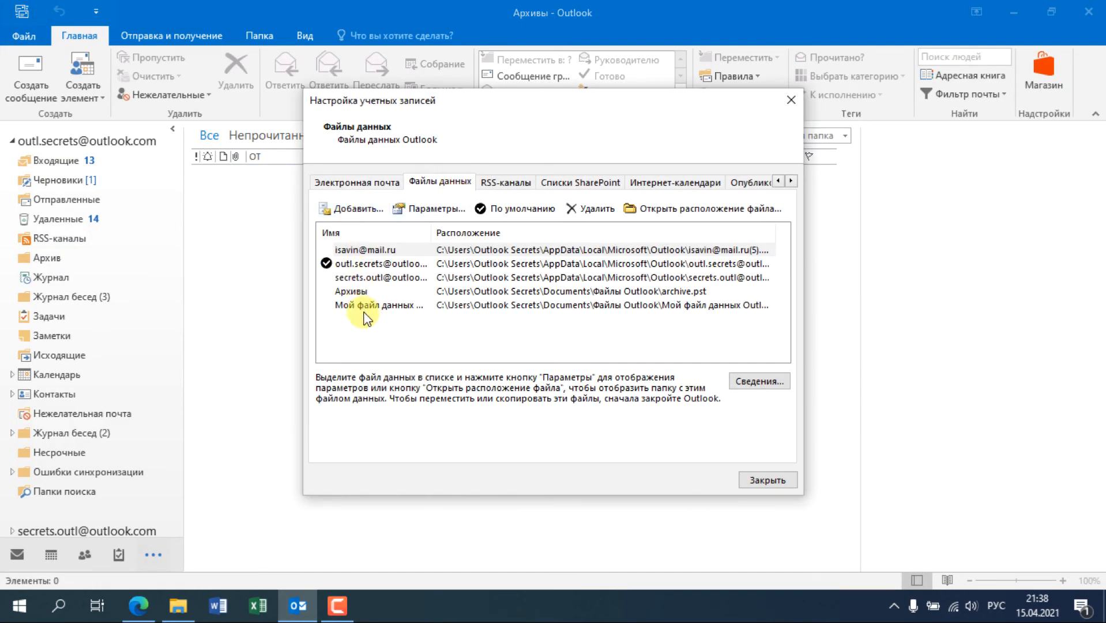
{"action": "left_click", "coordinate": [381, 305]}
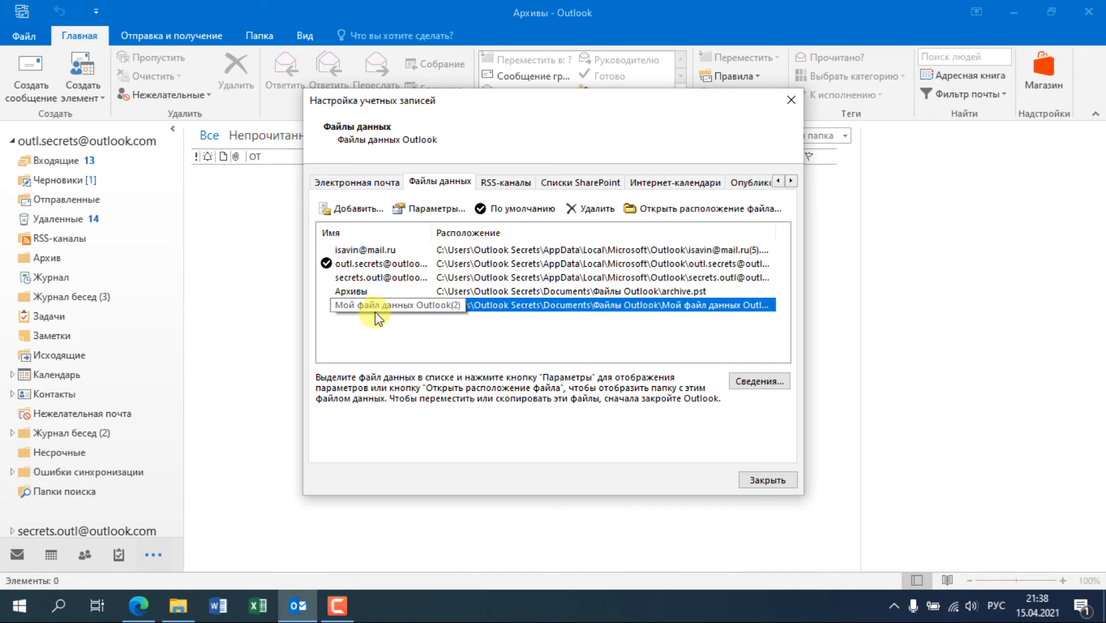
{"action": "left_click", "coordinate": [767, 480]}
Step: Reopen the mailbox archiving settings, review the cutoff date and the archive file path, and cancel without archiving
{"action": "left_click", "coordinate": [27, 32]}
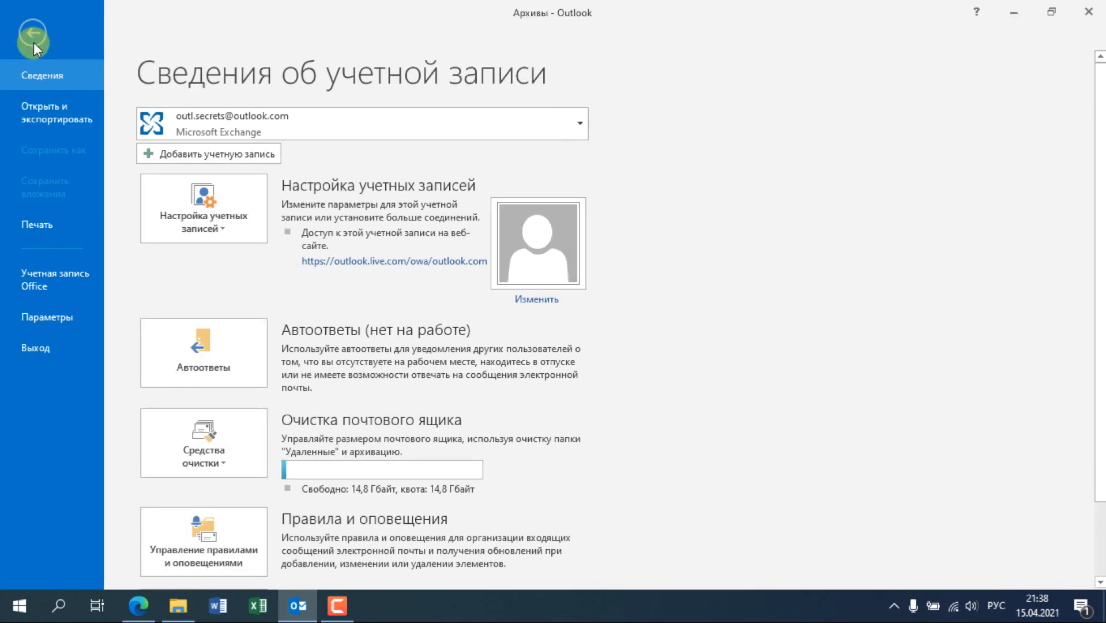
{"action": "scroll", "coordinate": [311, 358], "scroll_direction": "down", "scroll_amount": 3}
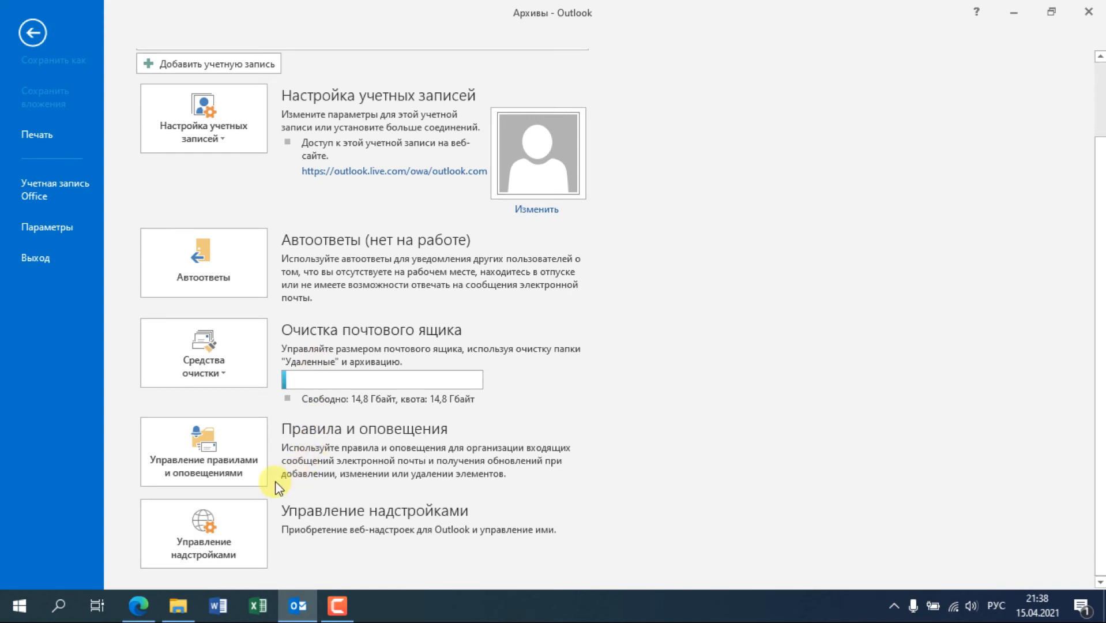
{"action": "left_click", "coordinate": [244, 372]}
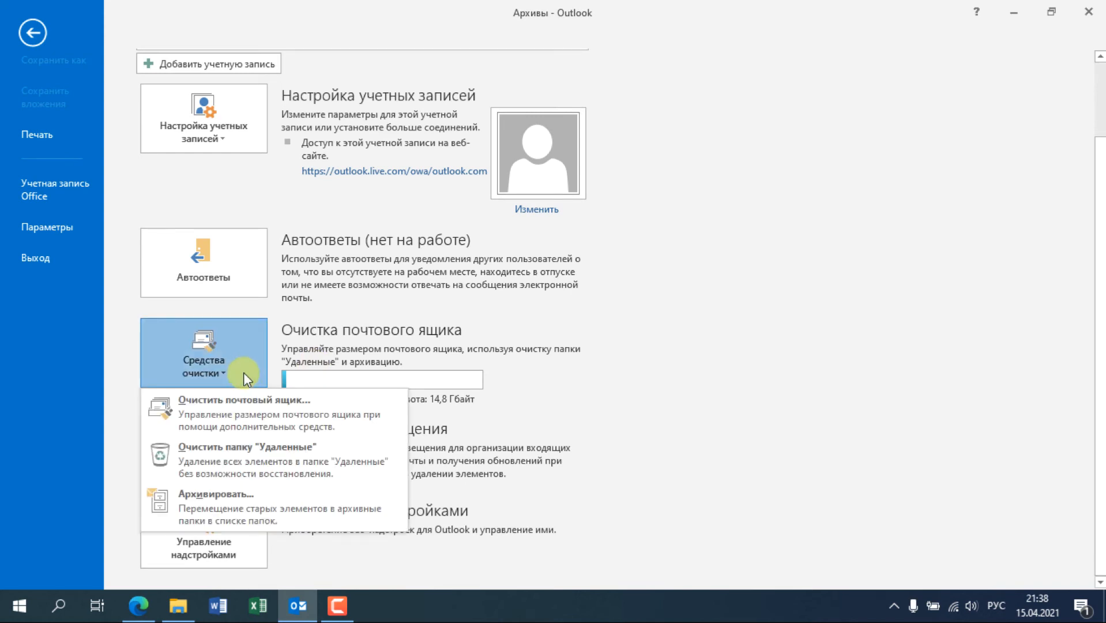
{"action": "left_click", "coordinate": [271, 500]}
{"action": "left_click", "coordinate": [696, 351]}
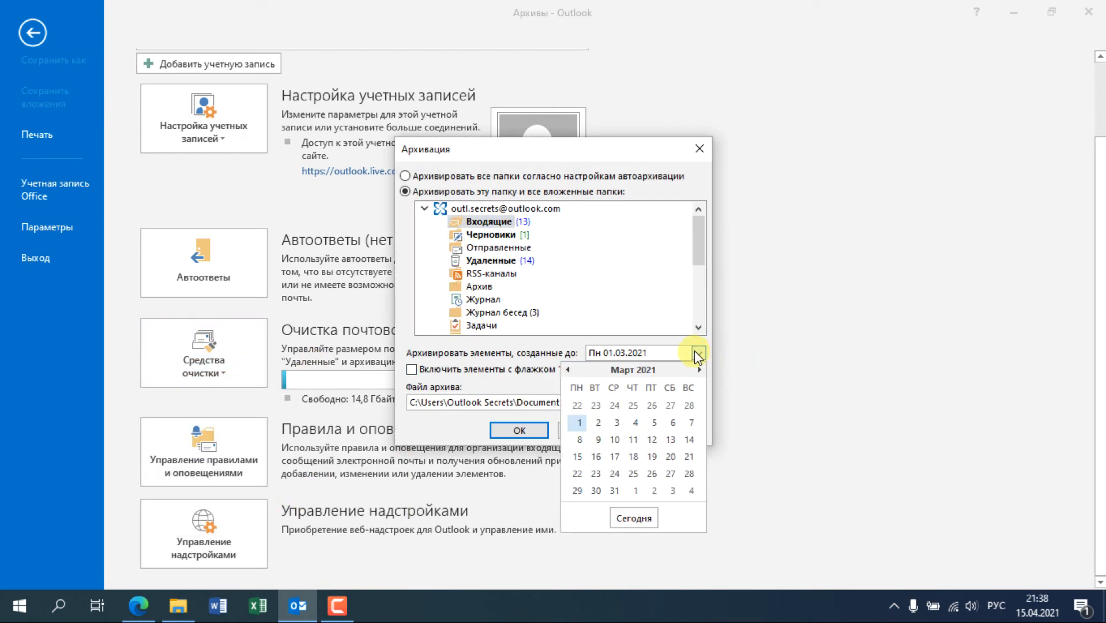
{"action": "left_click", "coordinate": [695, 351]}
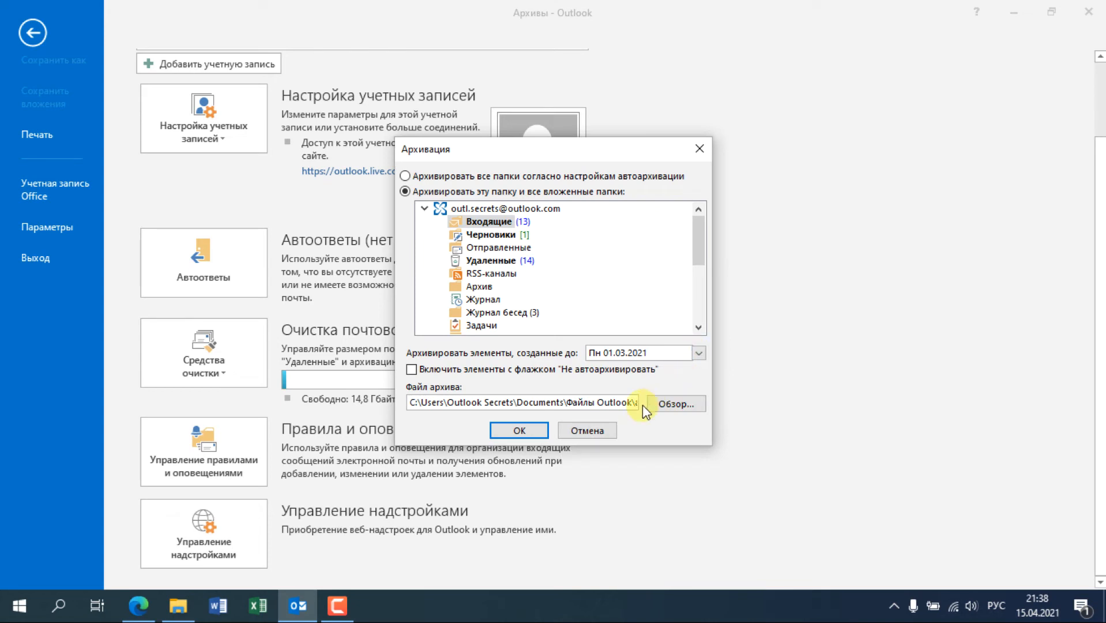
{"action": "left_click_drag", "start_coordinate": [627, 402], "coordinate": [711, 399]}
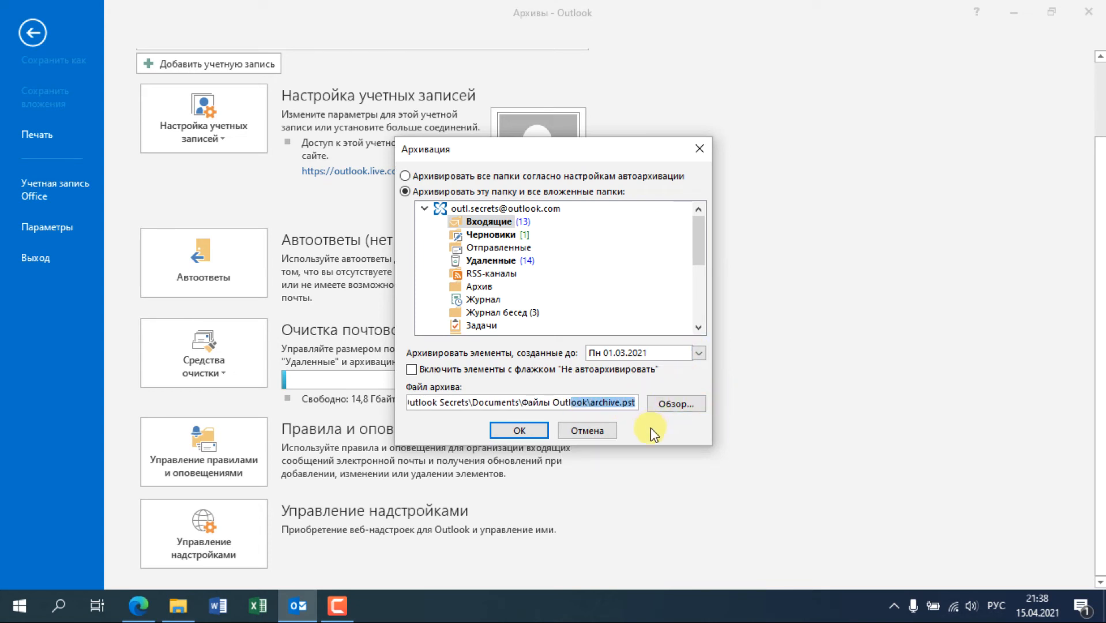
{"action": "left_click", "coordinate": [607, 431]}
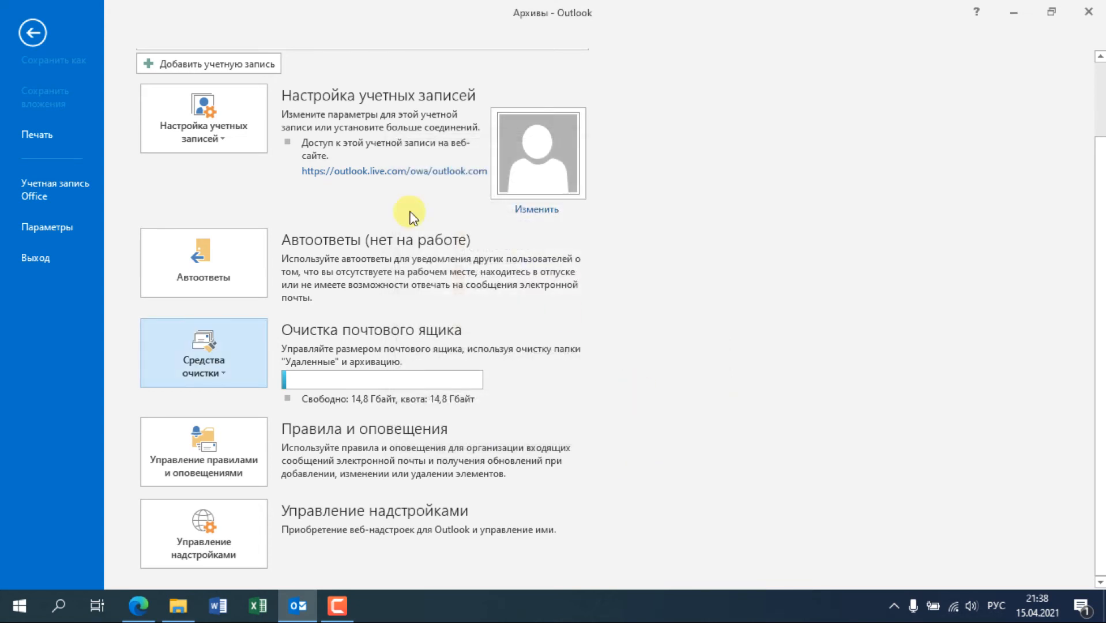
{"action": "left_click", "coordinate": [35, 44]}
Step: Expand the Архивы and Мой файл данных Outlook(2) data files and look through their folders
{"action": "scroll", "coordinate": [180, 346], "scroll_direction": "down", "scroll_amount": 3}
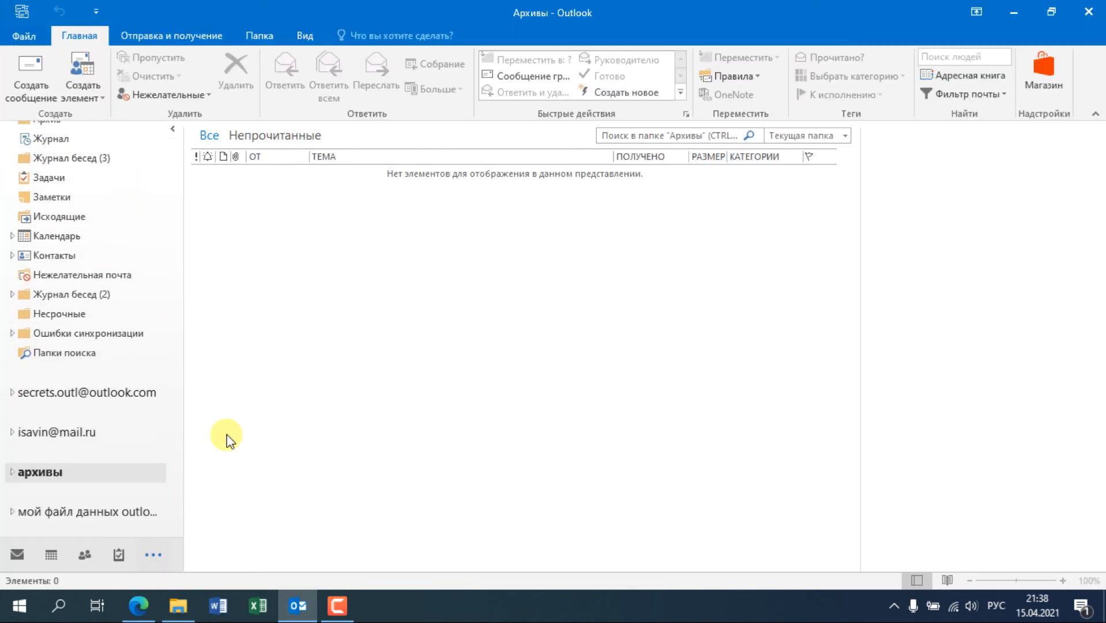
{"action": "left_click", "coordinate": [13, 472]}
{"action": "scroll", "coordinate": [130, 404], "scroll_direction": "down", "scroll_amount": 3}
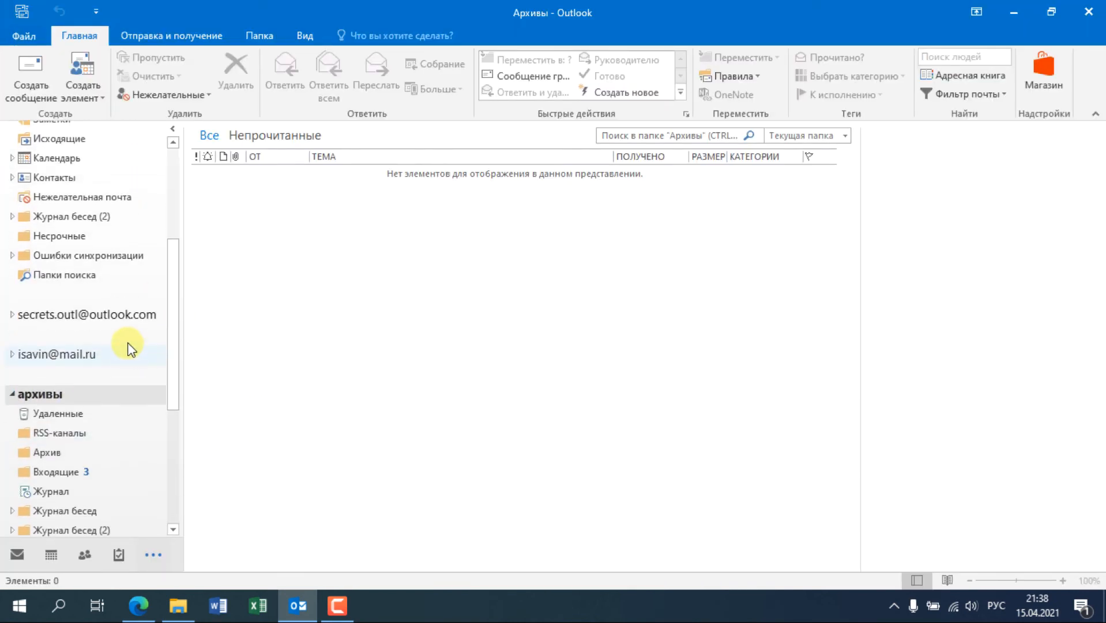
{"action": "scroll", "coordinate": [123, 288], "scroll_direction": "up", "scroll_amount": 3}
{"action": "scroll", "coordinate": [123, 288], "scroll_direction": "down", "scroll_amount": 3}
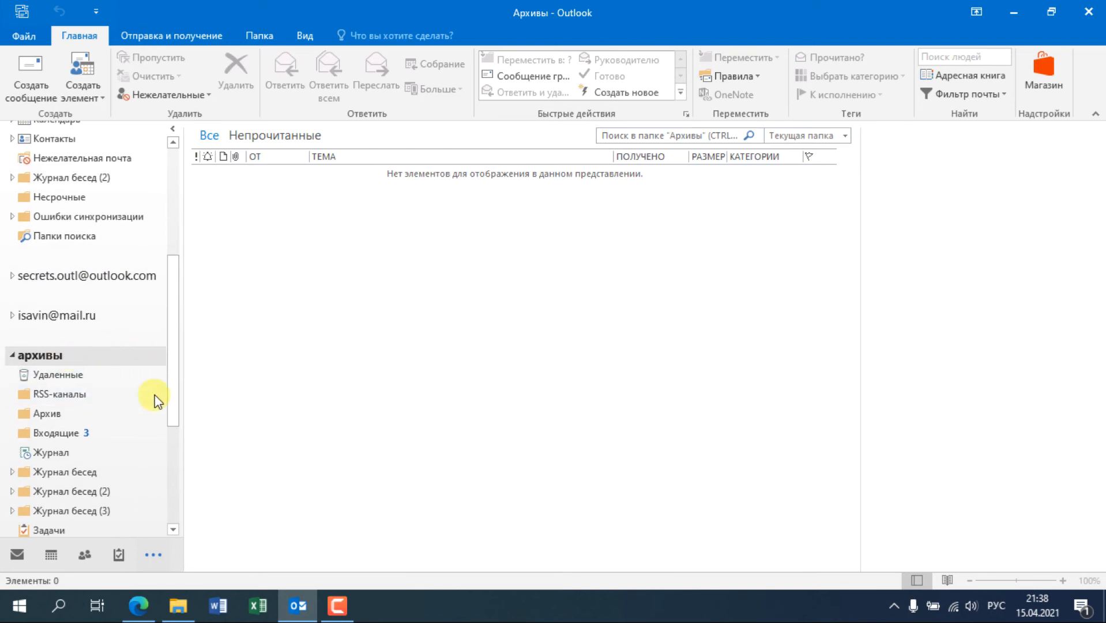
{"action": "left_click_drag", "start_coordinate": [173, 363], "coordinate": [178, 477]}
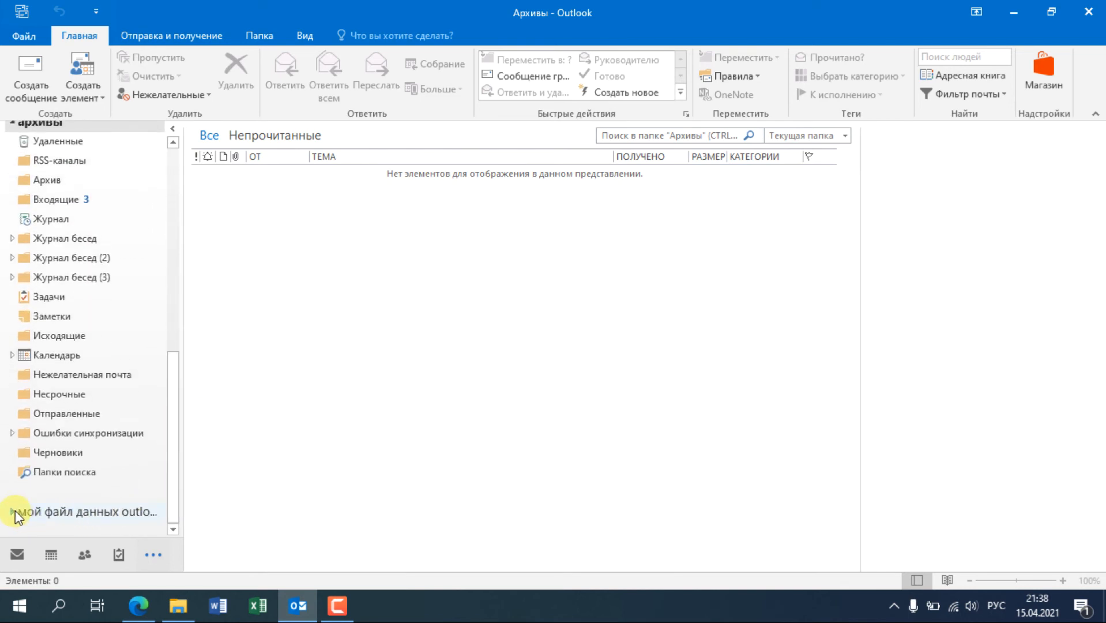
{"action": "left_click", "coordinate": [13, 511]}
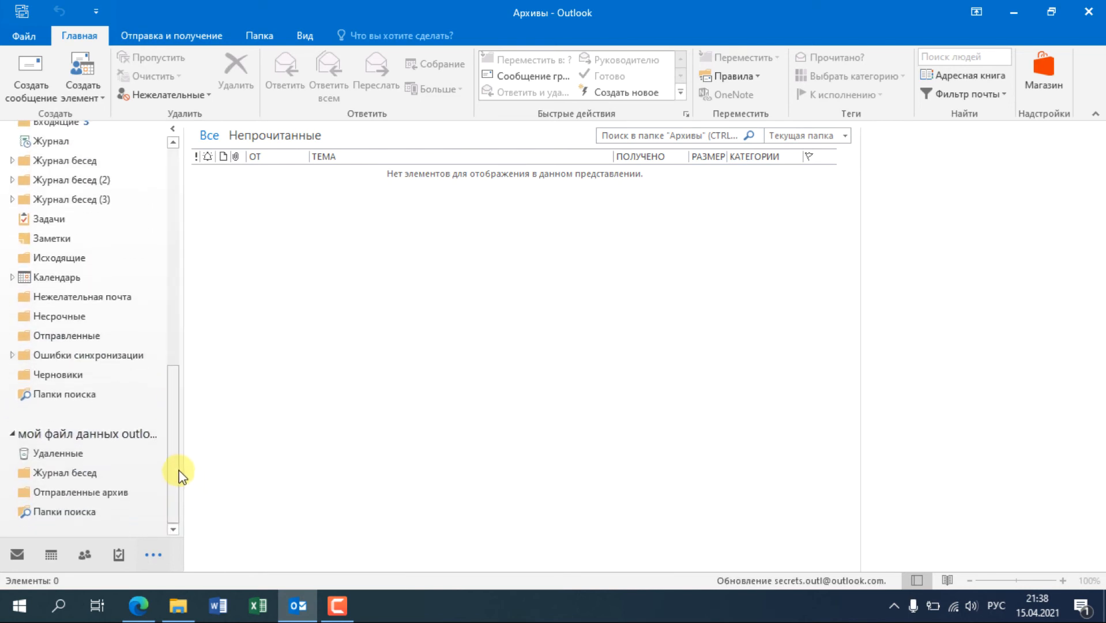
{"action": "left_click_drag", "start_coordinate": [179, 476], "coordinate": [176, 194]}
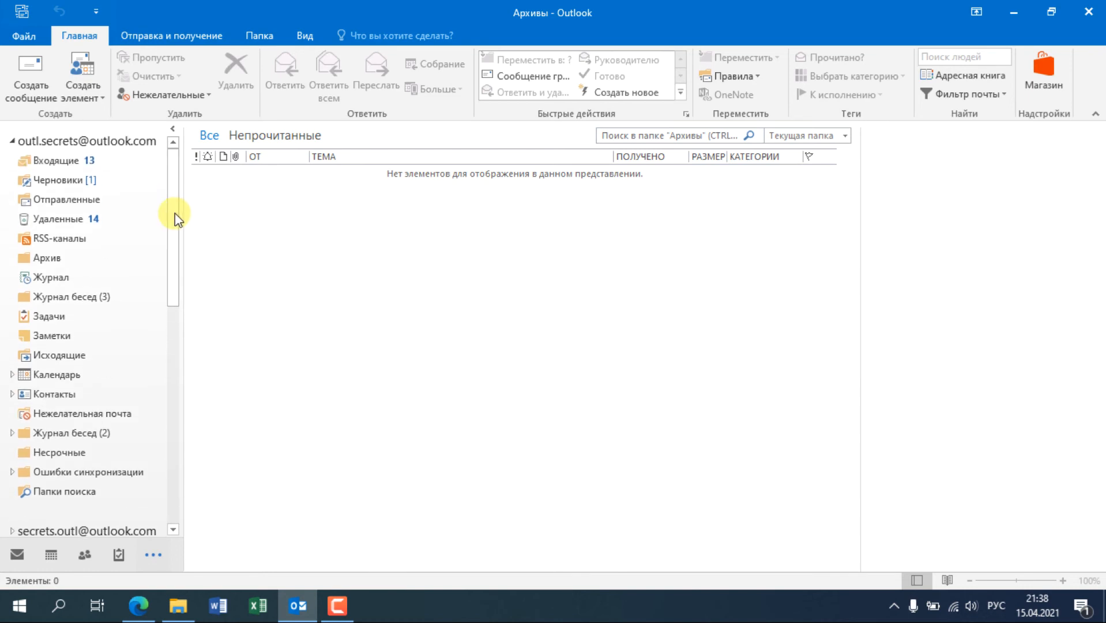
Step: Close Outlook and place contacts.pst and backup.pst side by side near the middle of the desktop
{"action": "left_click", "coordinate": [1087, 14]}
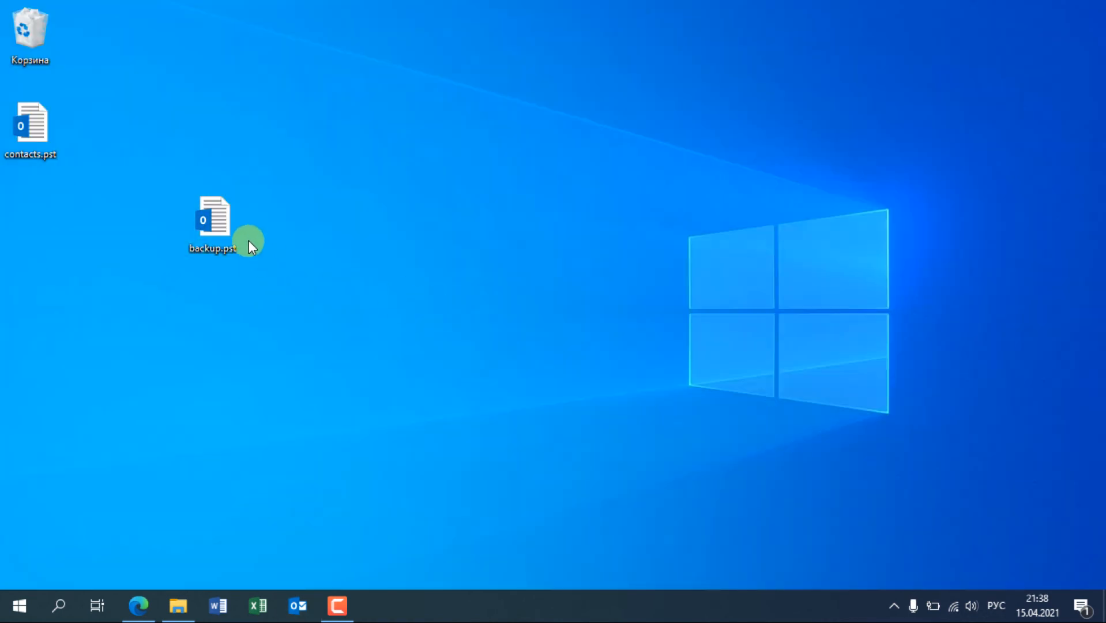
{"action": "left_click_drag", "start_coordinate": [249, 240], "coordinate": [514, 219]}
{"action": "left_click", "coordinate": [616, 261]}
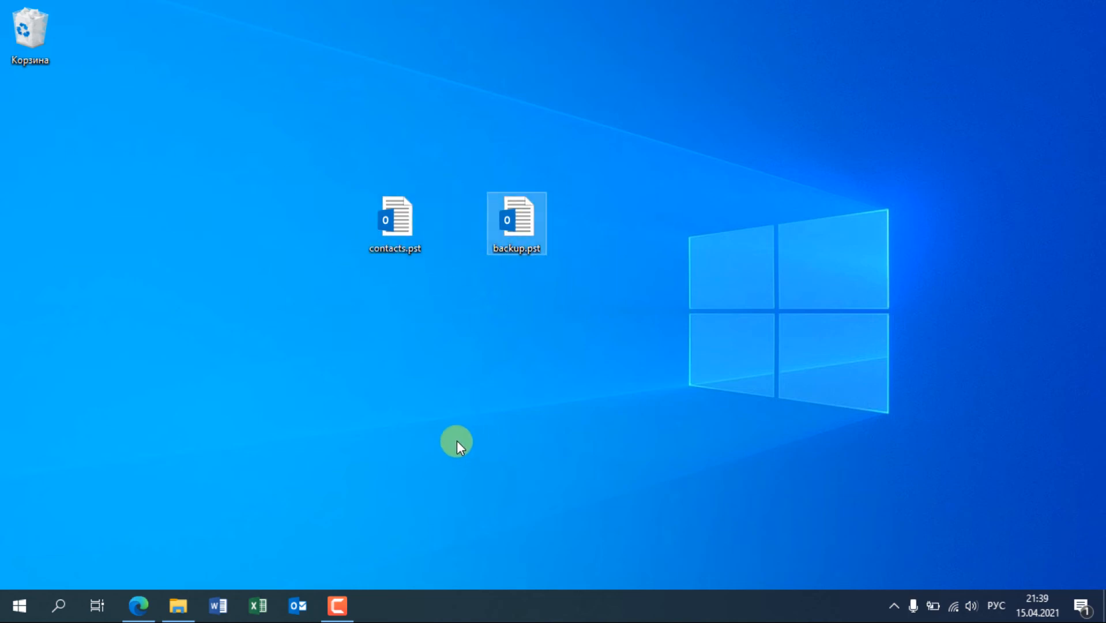
{"action": "left_click", "coordinate": [456, 356]}
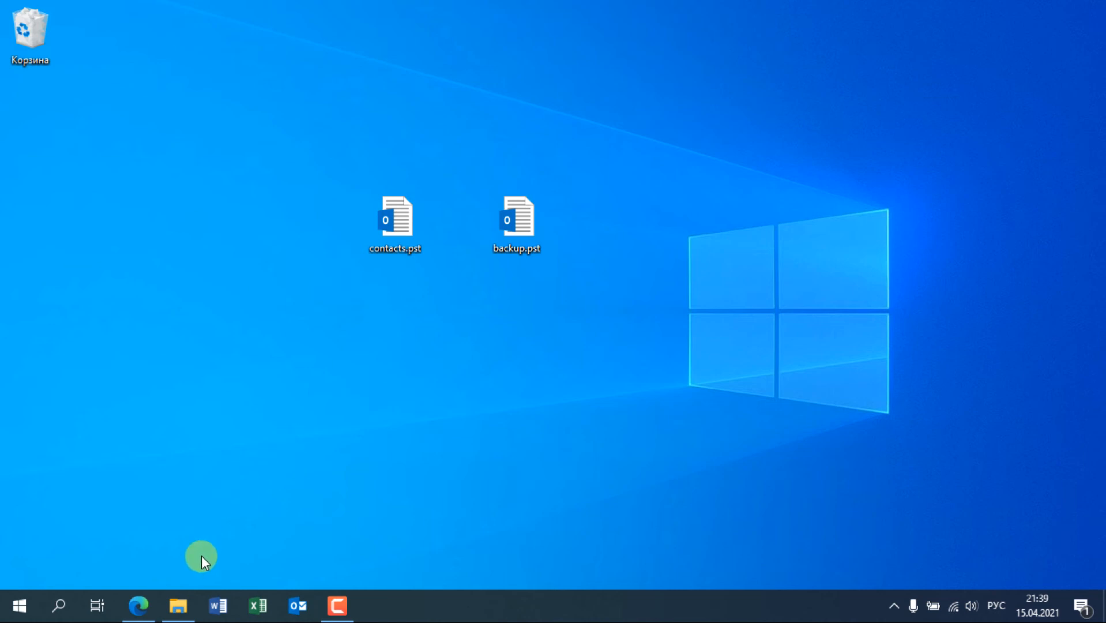
Step: Show the full path of the Office16 program folder in File Explorer and launch SCANPST.EXE from it
{"action": "left_click", "coordinate": [180, 607]}
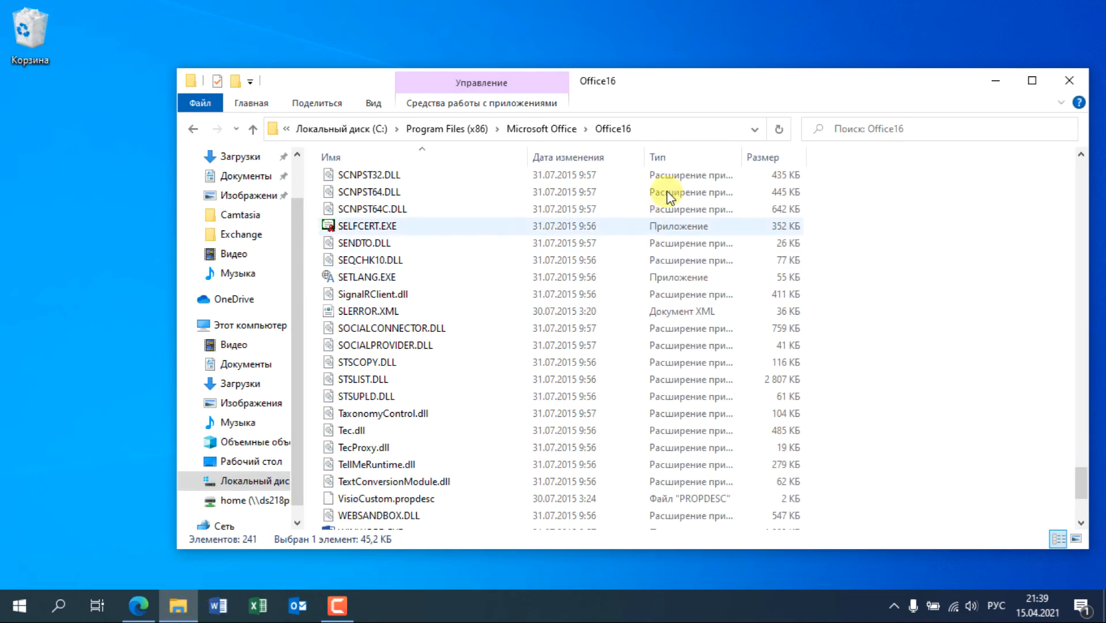
{"action": "left_click", "coordinate": [671, 128]}
{"action": "left_click", "coordinate": [646, 127]}
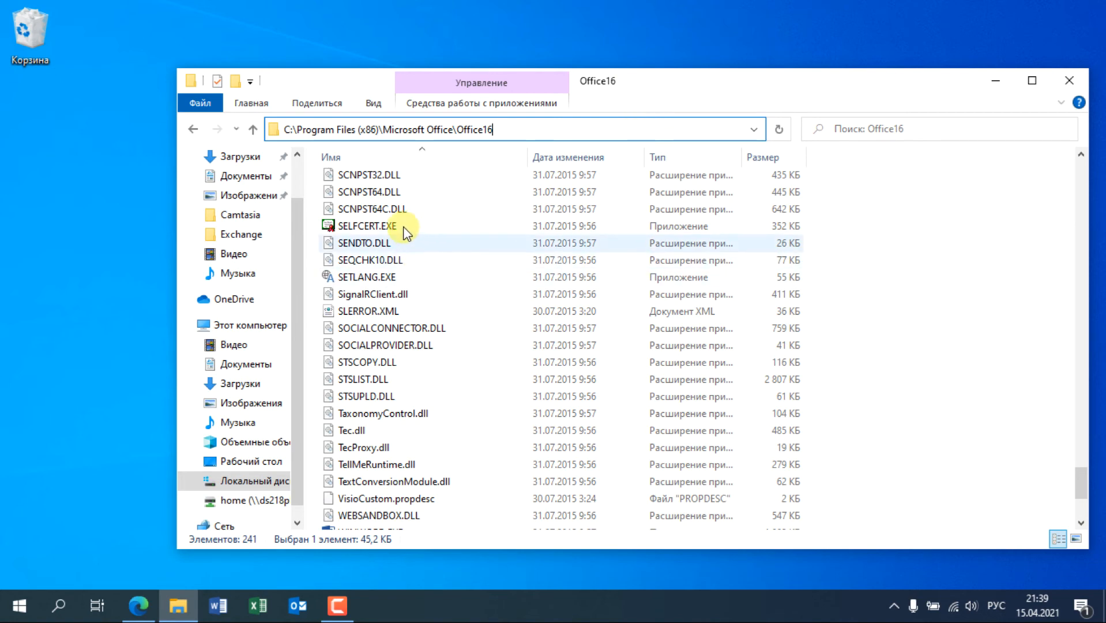
{"action": "scroll", "coordinate": [415, 427], "scroll_direction": "down", "scroll_amount": 2}
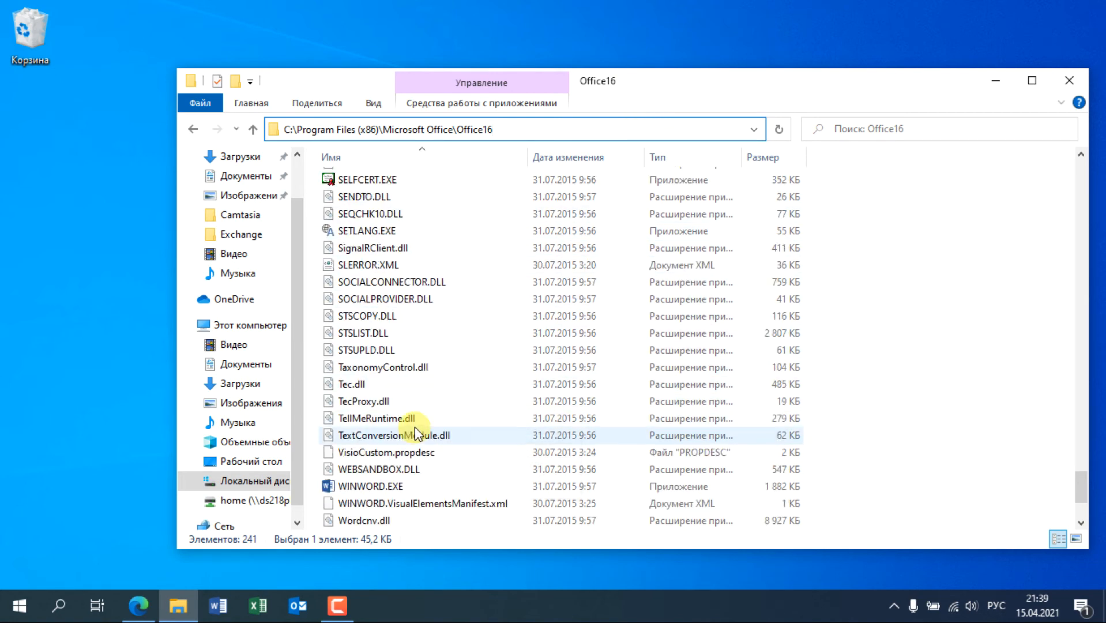
{"action": "scroll", "coordinate": [415, 432], "scroll_direction": "up", "scroll_amount": 4}
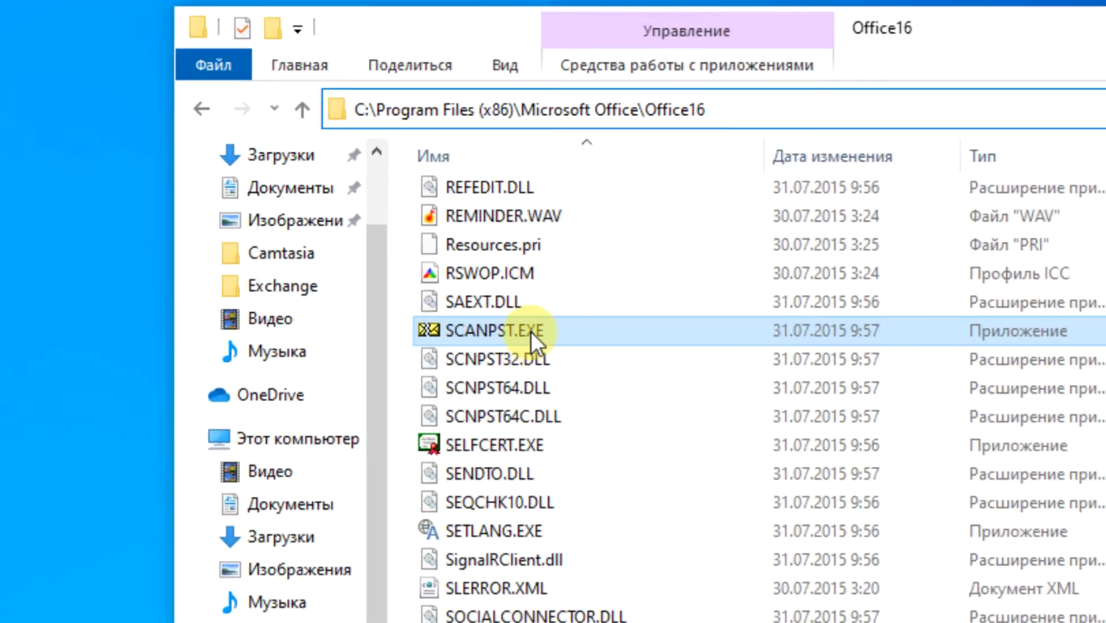
{"action": "left_click", "coordinate": [390, 260]}
{"action": "double_click", "coordinate": [613, 367]}
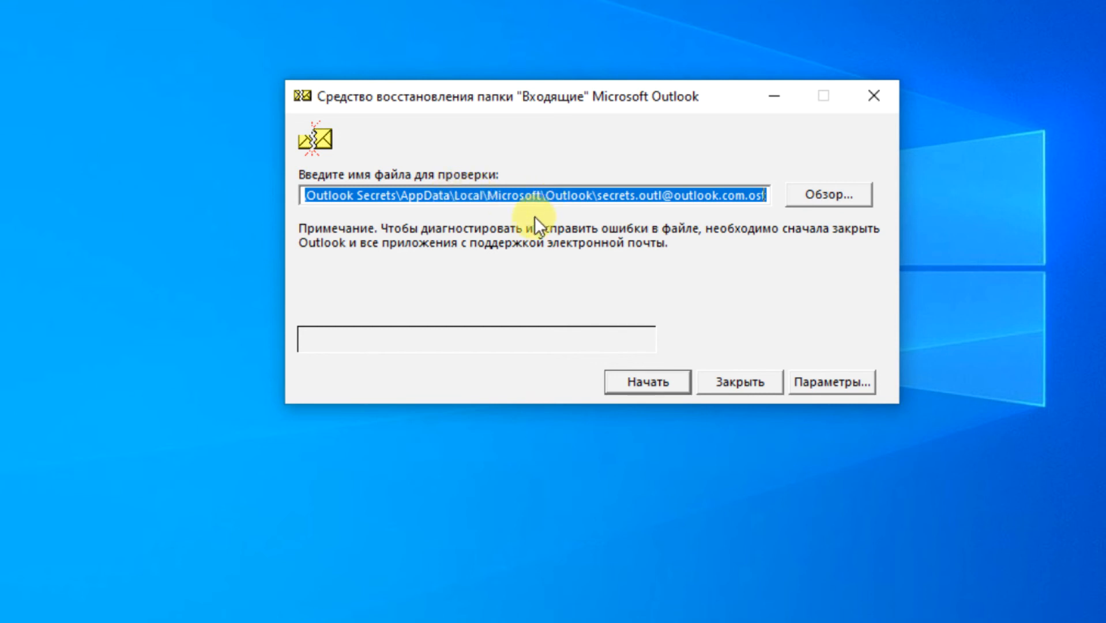
Step: Select backup.pst on the desktop as the file to check in the Inbox repair tool
{"action": "left_click_drag", "start_coordinate": [574, 93], "coordinate": [501, 257]}
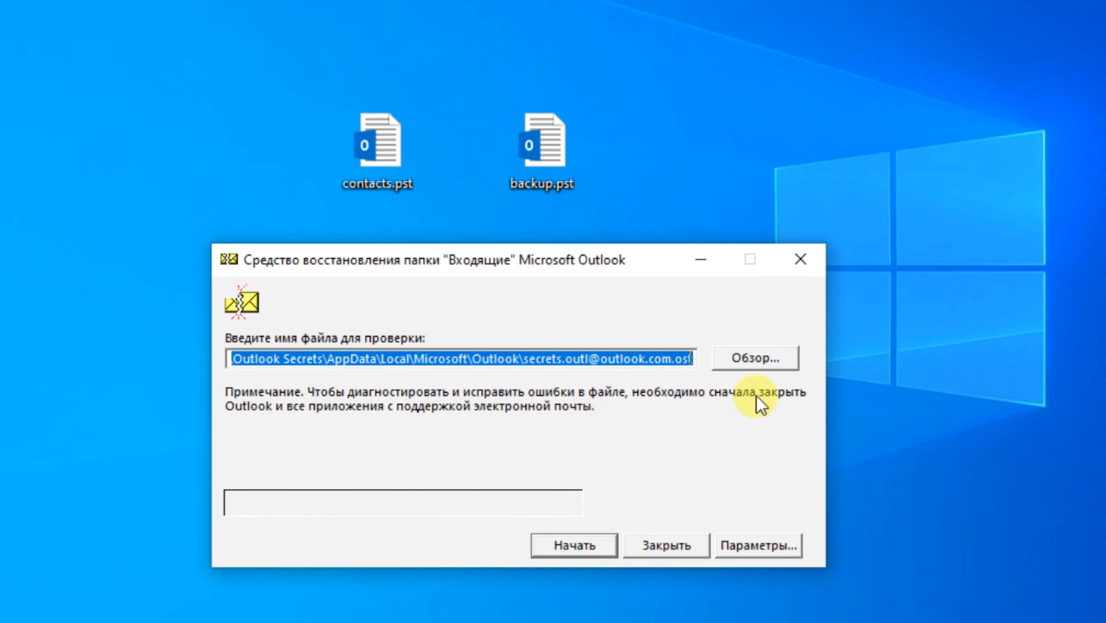
{"action": "left_click", "coordinate": [756, 357]}
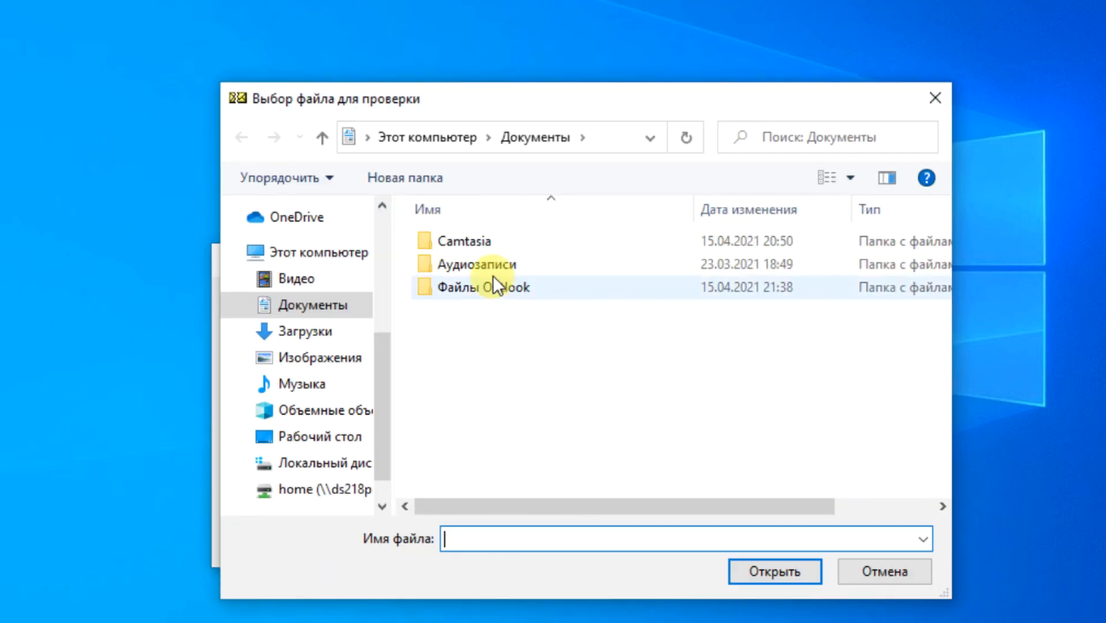
{"action": "left_click_drag", "start_coordinate": [383, 373], "coordinate": [403, 240]}
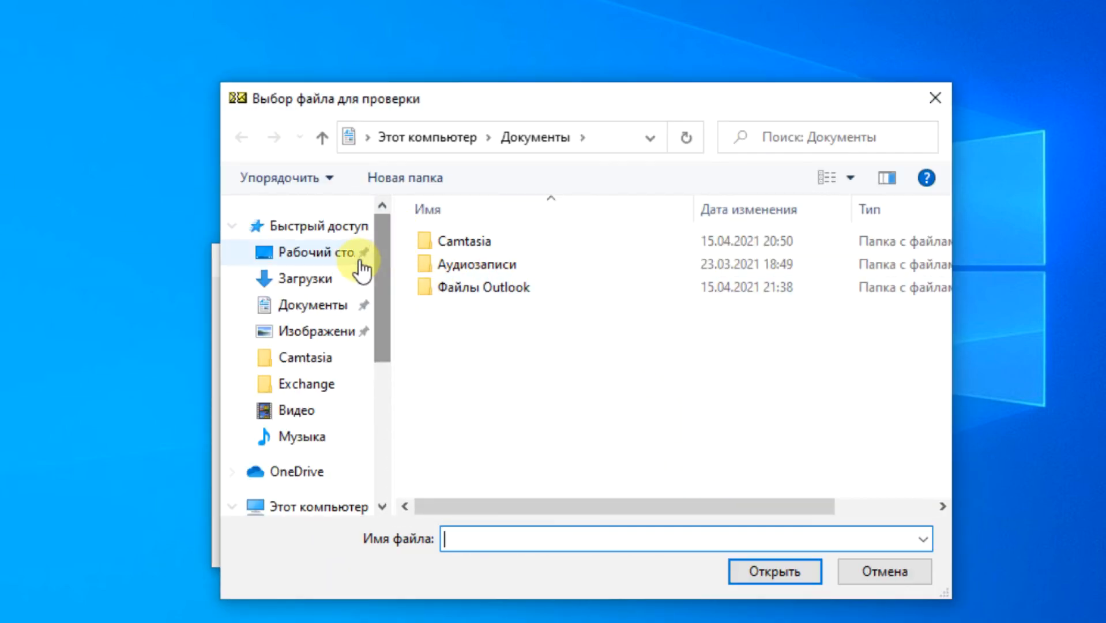
{"action": "left_click", "coordinate": [314, 256]}
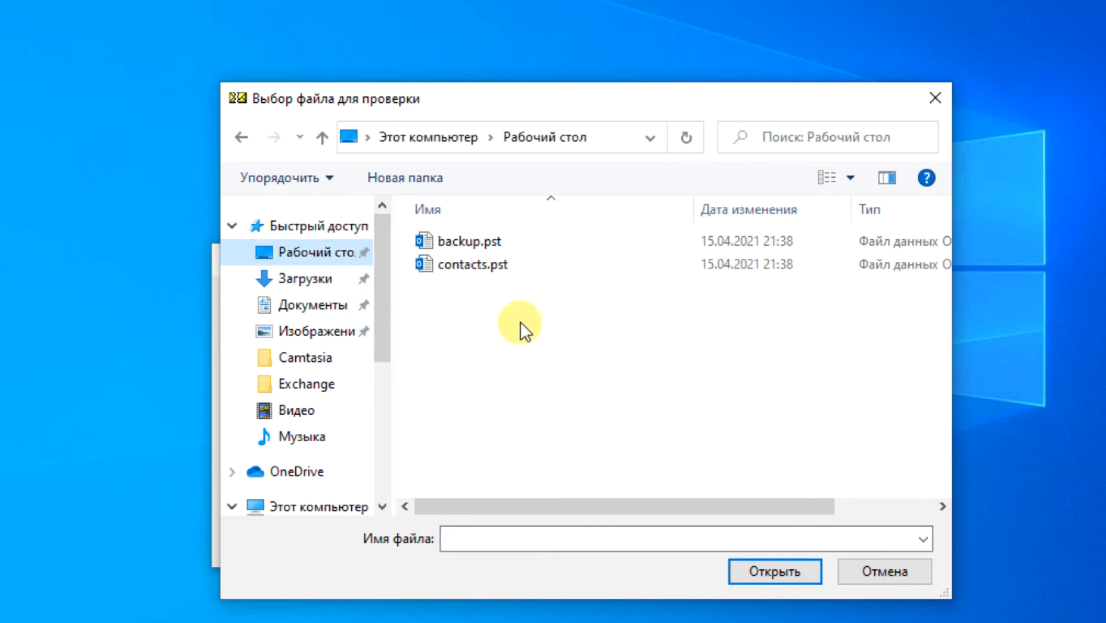
{"action": "left_click", "coordinate": [479, 241]}
{"action": "left_click", "coordinate": [781, 569]}
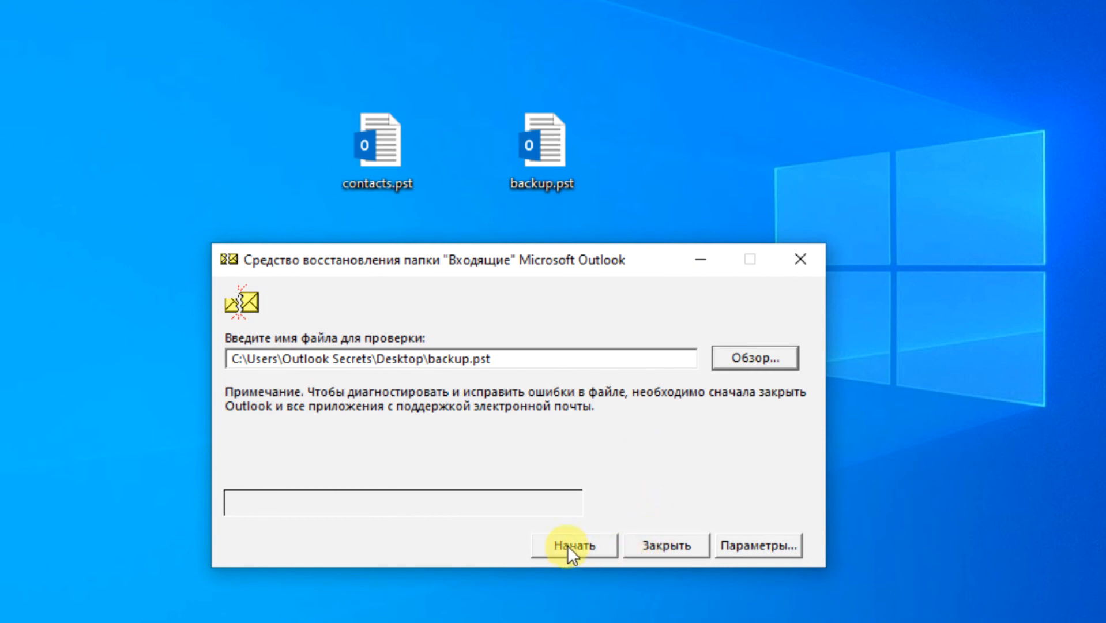
Step: Review the log file options without changing them, scan backup.pst and repair it with a backup copy saved as backup.bak on the desktop
{"action": "left_click", "coordinate": [762, 546]}
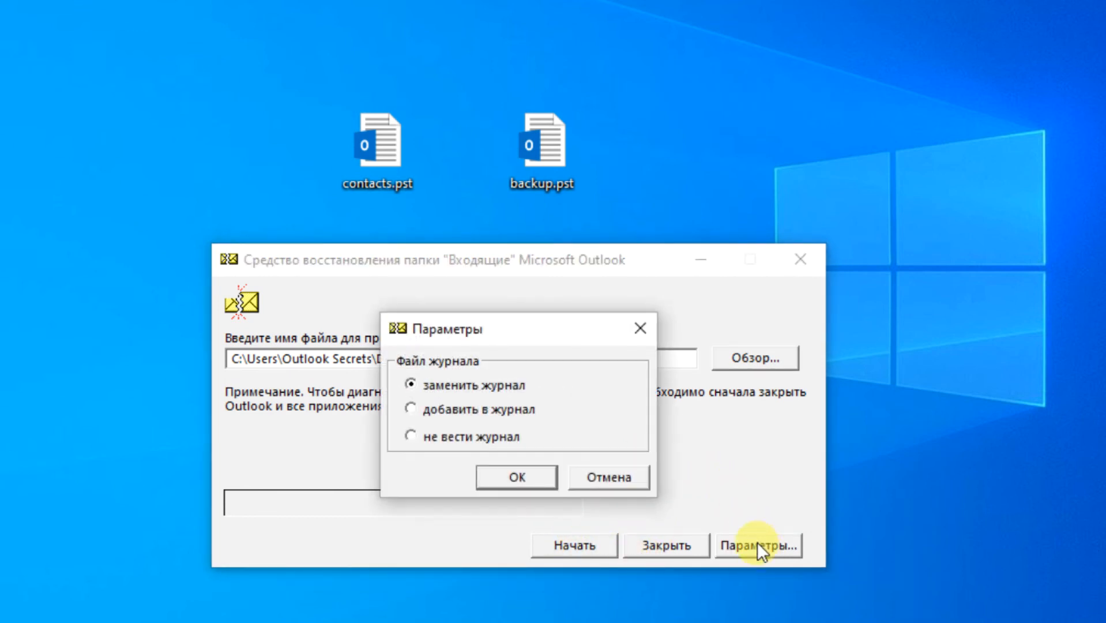
{"action": "left_click", "coordinate": [613, 477]}
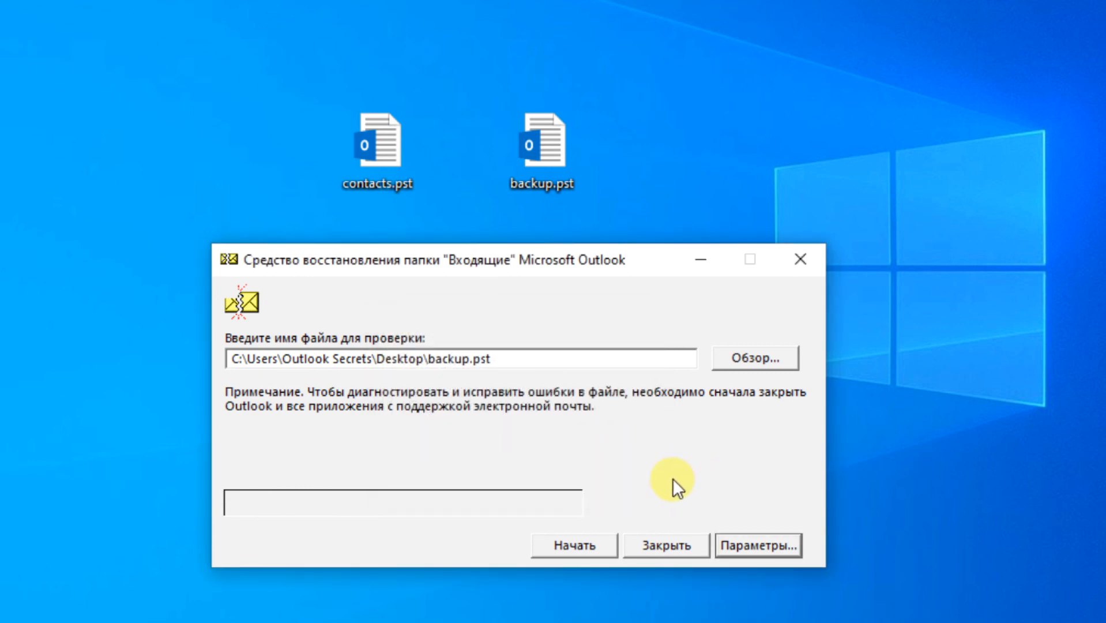
{"action": "left_click", "coordinate": [568, 543]}
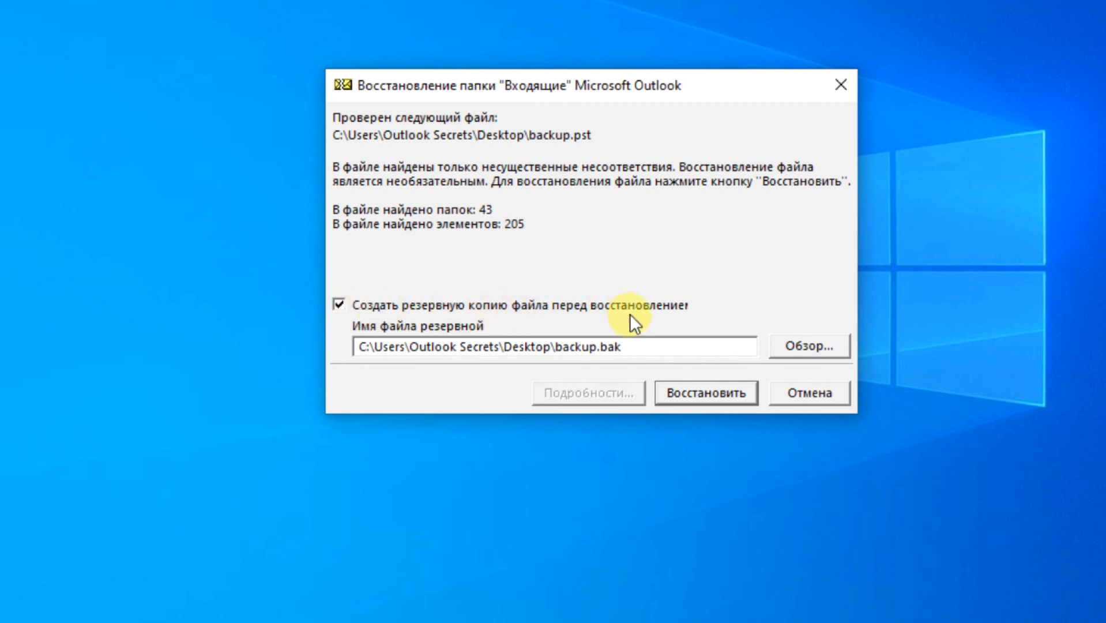
{"action": "left_click", "coordinate": [728, 391]}
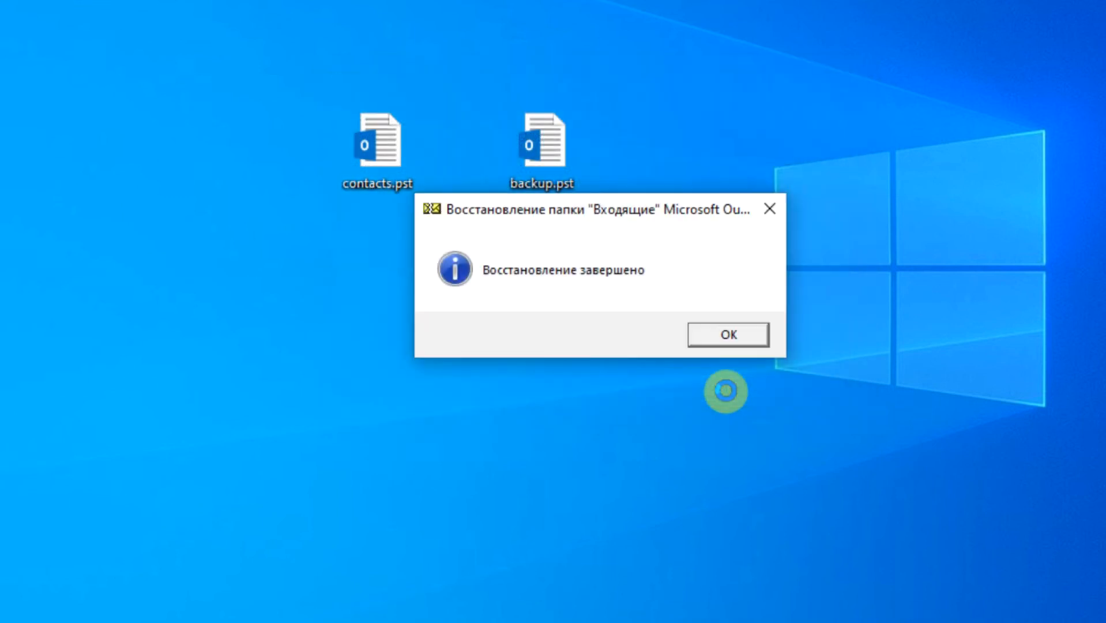
{"action": "left_click", "coordinate": [728, 332]}
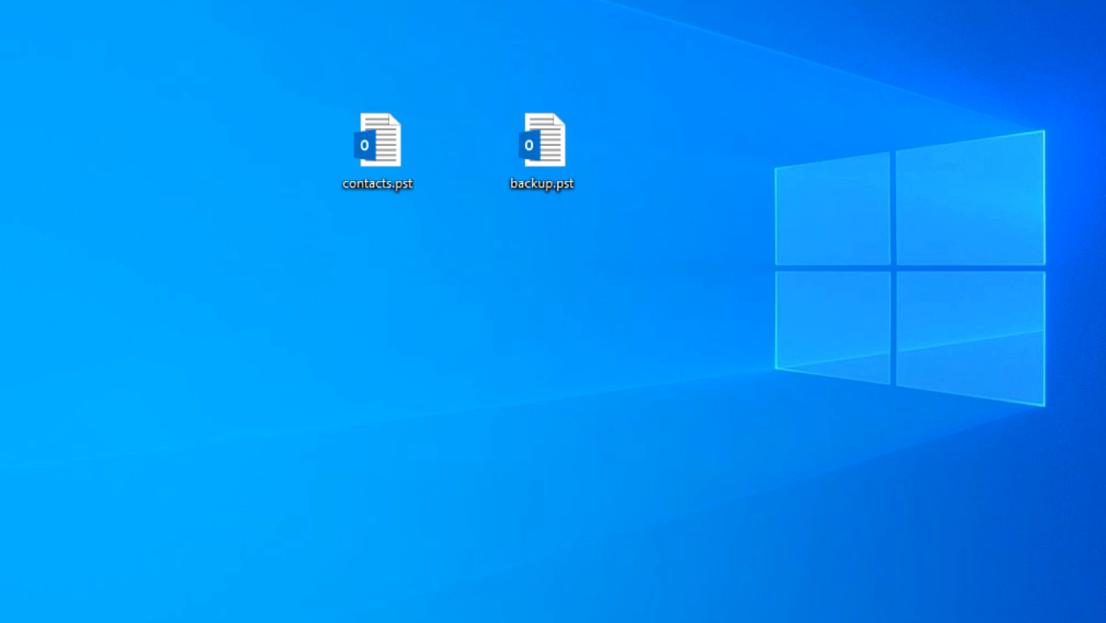
Step: Open backup.log from the desktop, read through the repair log to its end and close it
{"action": "left_click_drag", "start_coordinate": [3, 126], "coordinate": [35, 176]}
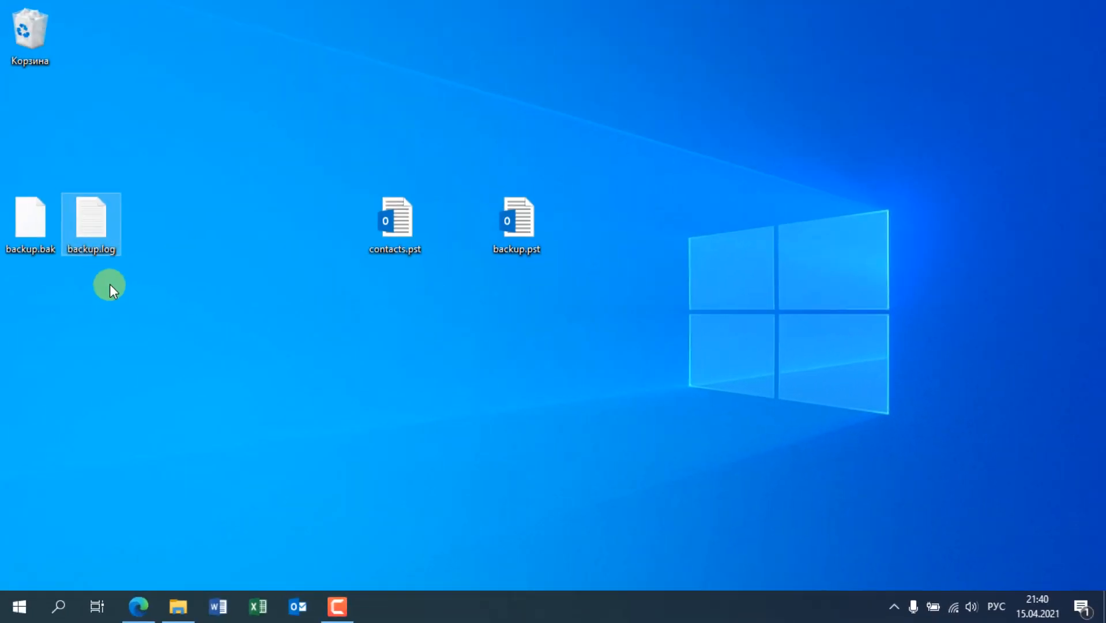
{"action": "double_click", "coordinate": [90, 229]}
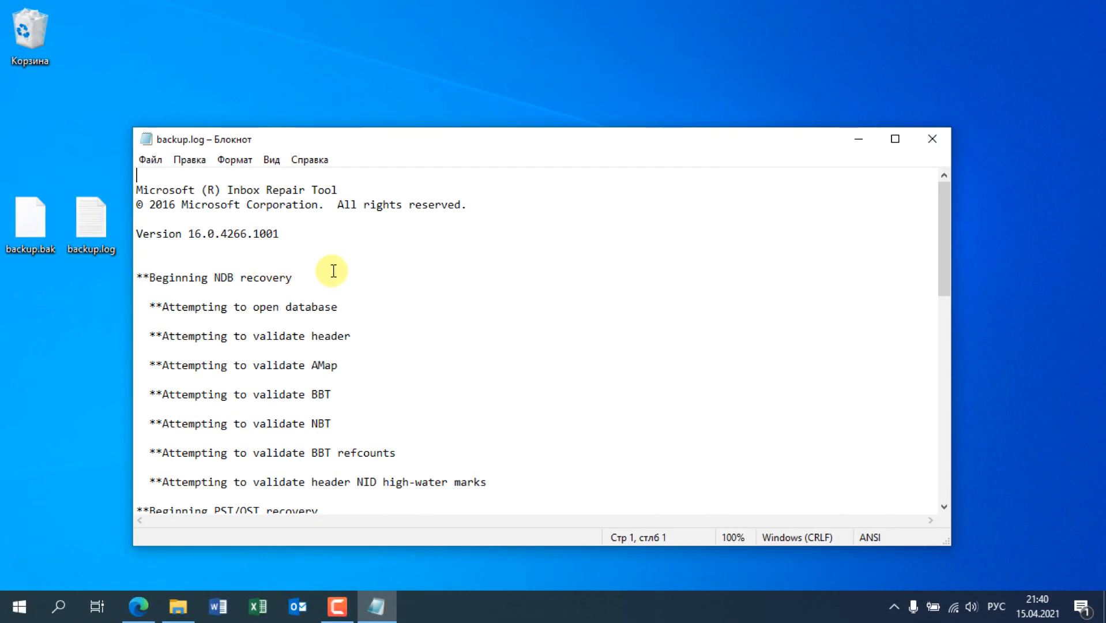
{"action": "scroll", "coordinate": [528, 321], "scroll_direction": "down", "scroll_amount": 14}
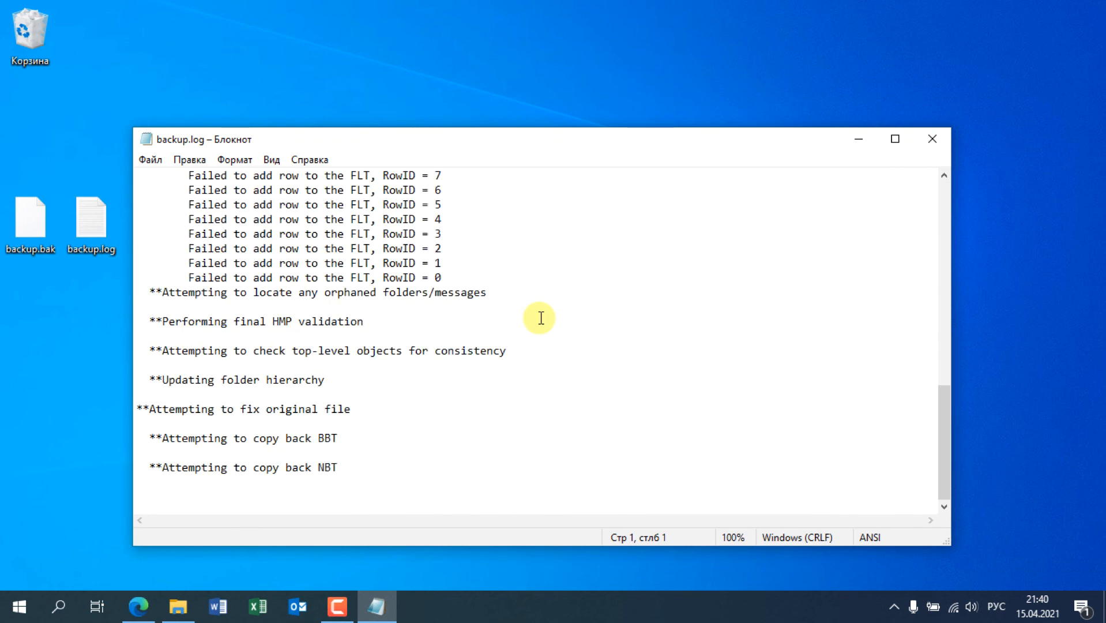
{"action": "left_click", "coordinate": [926, 139]}
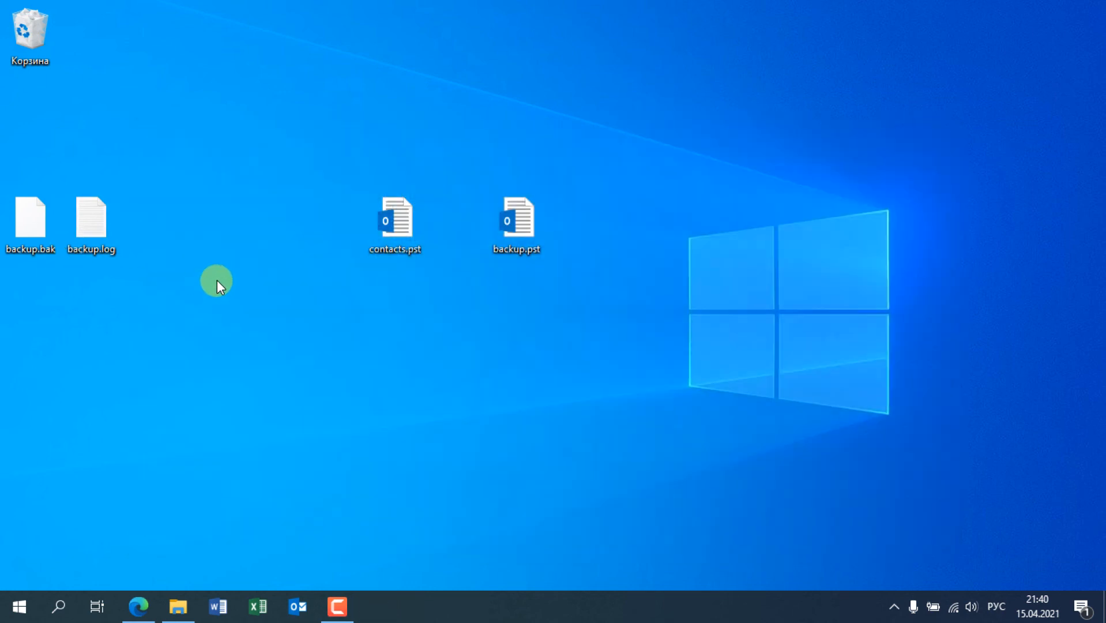
Step: Move backup.bak and backup.log to the recycle bin and place backup.pst directly beside contacts.pst
{"action": "left_click_drag", "start_coordinate": [186, 168], "coordinate": [25, 250]}
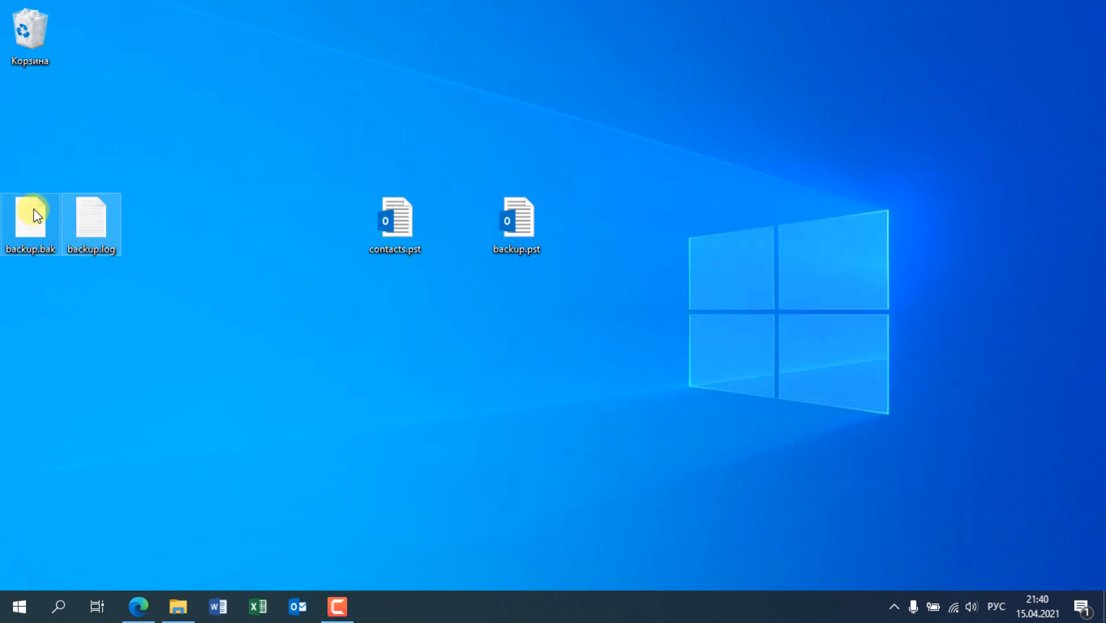
{"action": "left_click_drag", "start_coordinate": [29, 212], "coordinate": [33, 35]}
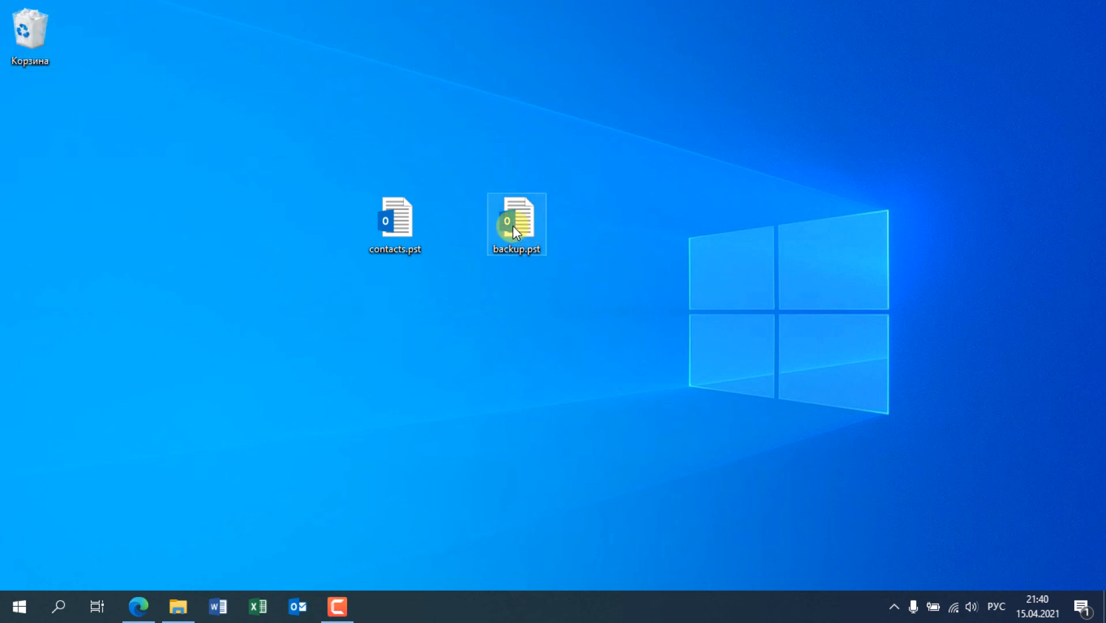
{"action": "left_click_drag", "start_coordinate": [479, 229], "coordinate": [478, 230]}
{"action": "left_click", "coordinate": [477, 397]}
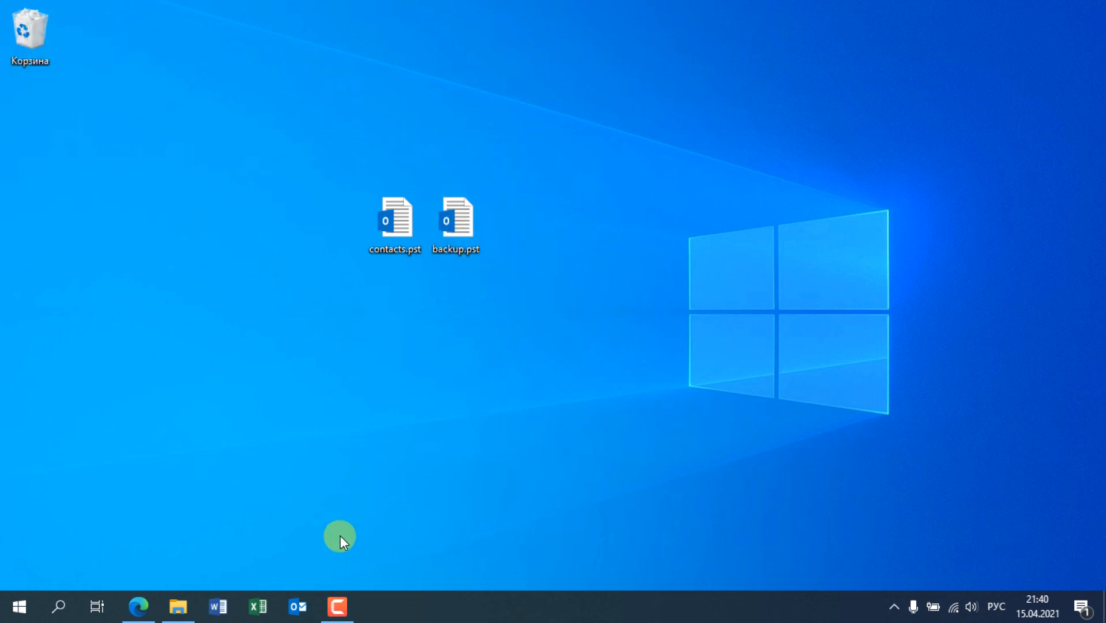
Step: Launch Outlook and open the backup.pst data file from the desktop
{"action": "left_click", "coordinate": [296, 614]}
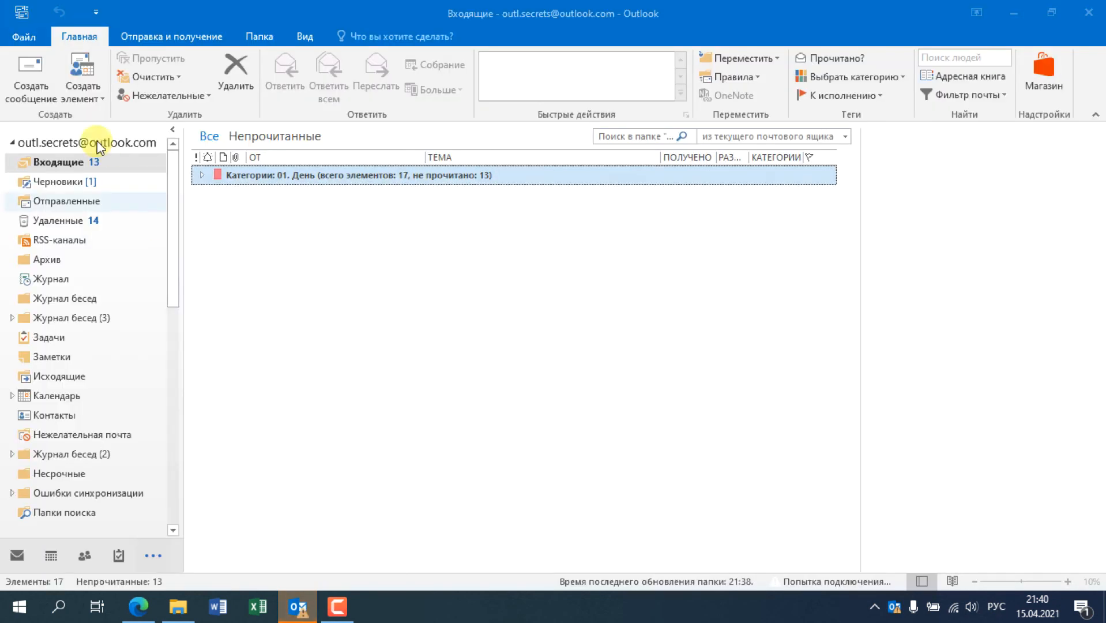
{"action": "left_click", "coordinate": [20, 35]}
{"action": "left_click", "coordinate": [79, 128]}
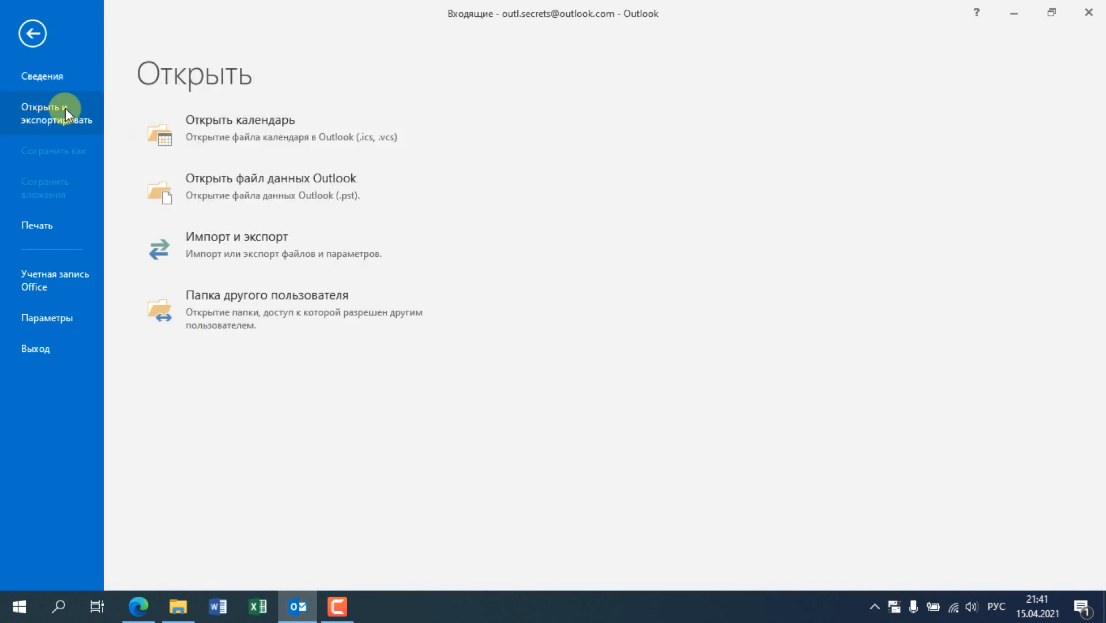
{"action": "left_click", "coordinate": [302, 192]}
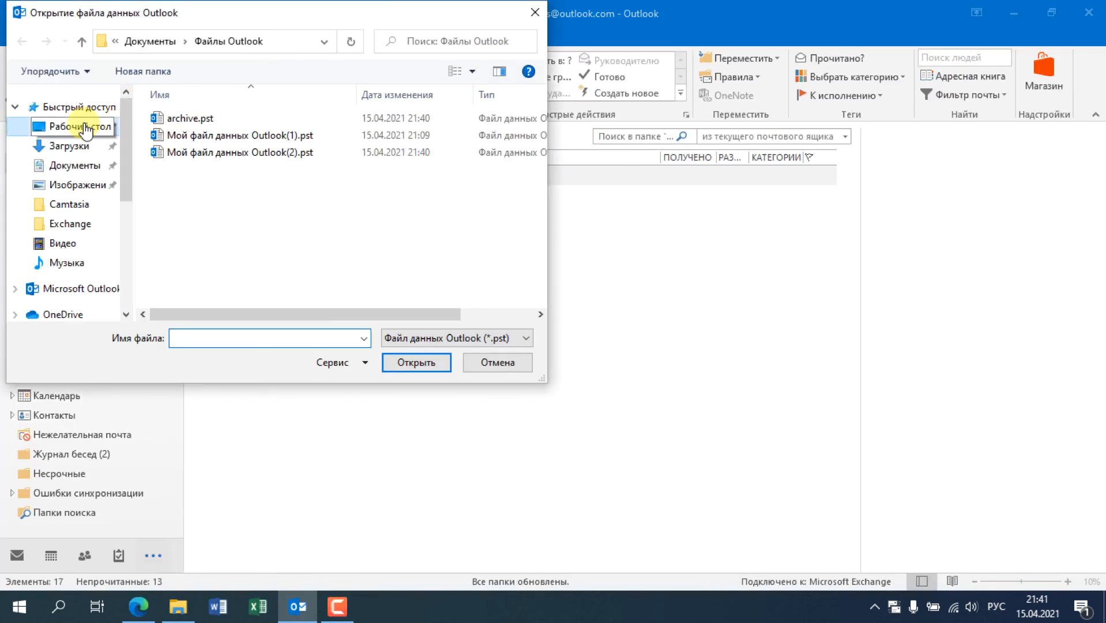
{"action": "left_click", "coordinate": [20, 127]}
{"action": "double_click", "coordinate": [196, 118]}
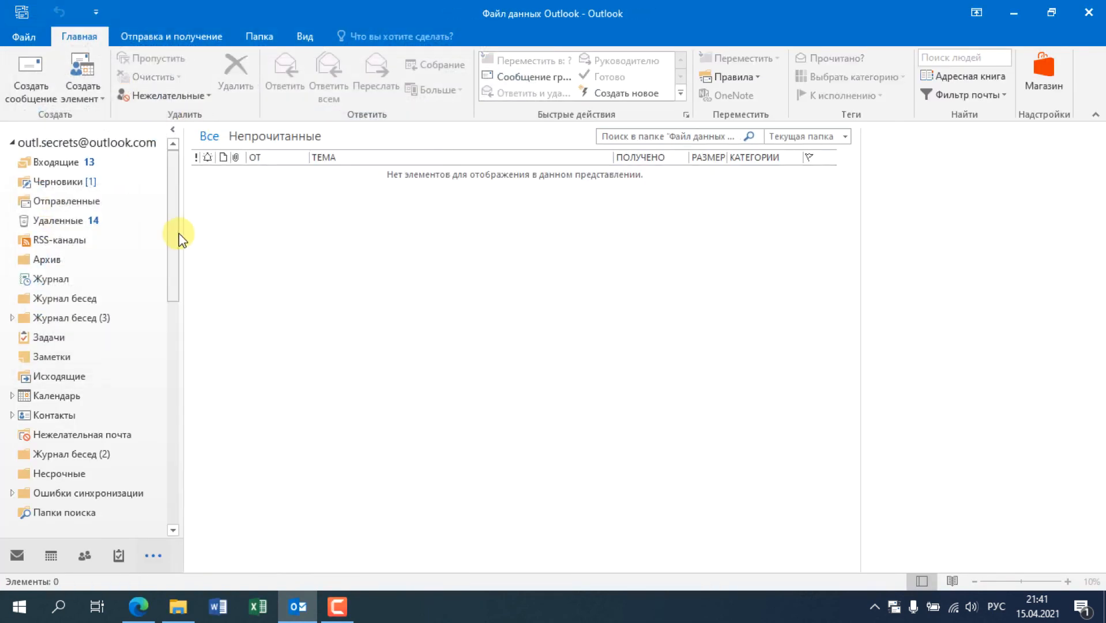
Step: Expand the Файл данных Outlook data file in the folder list and look through its folders
{"action": "left_click_drag", "start_coordinate": [177, 235], "coordinate": [181, 507]}
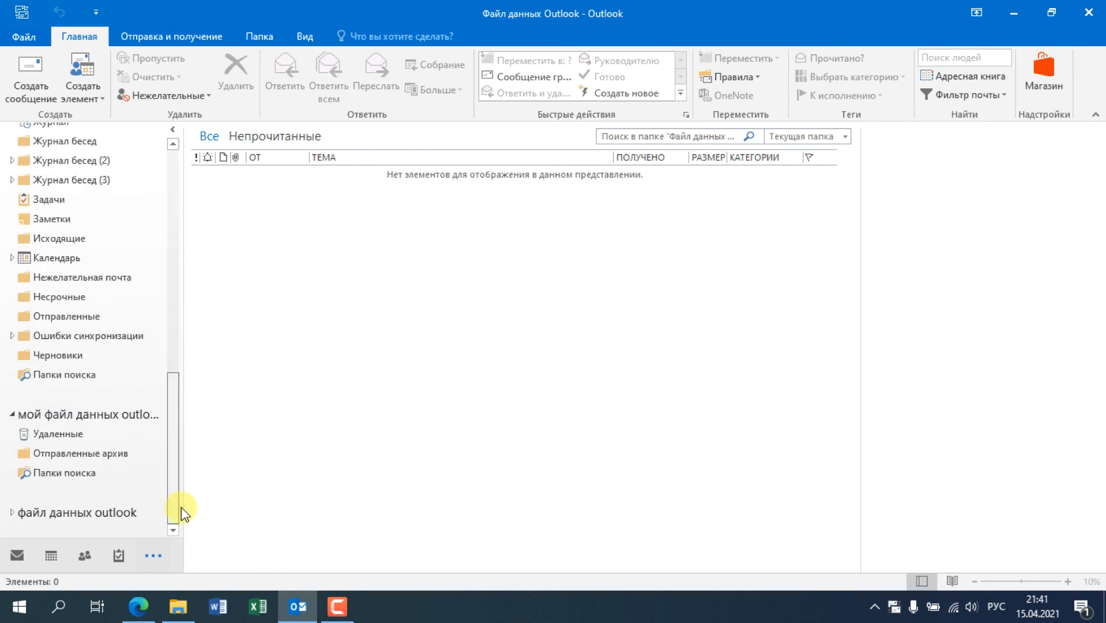
{"action": "left_click", "coordinate": [14, 513]}
{"action": "left_click_drag", "start_coordinate": [173, 413], "coordinate": [172, 448]}
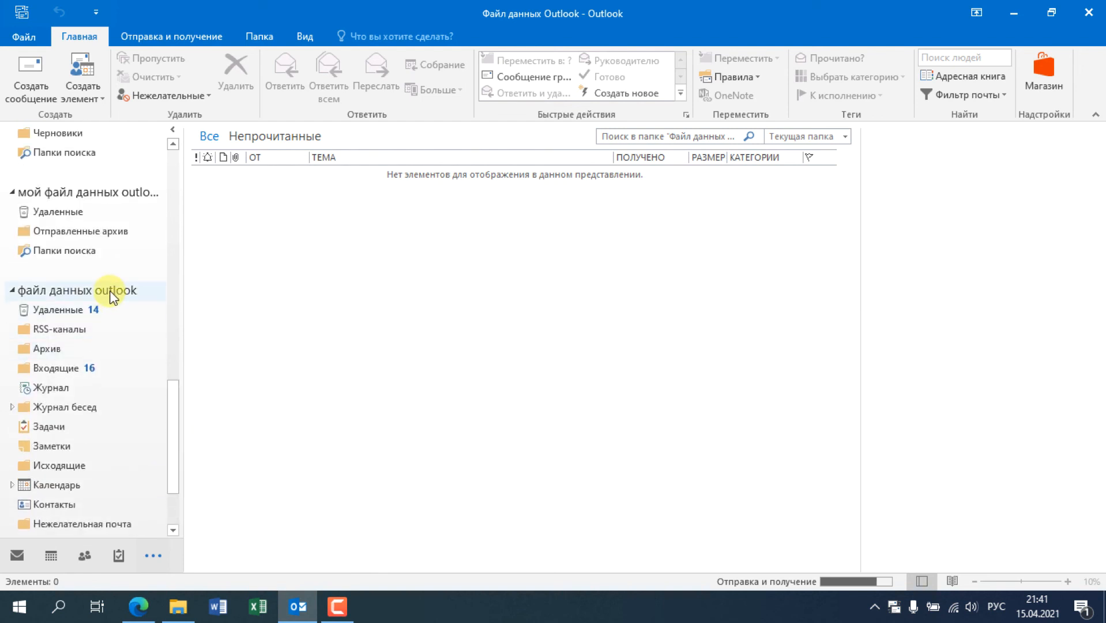
Step: Close the Файл данных Outlook and Мой файл данных Outlook(2) data files and collapse the Архивы data file
{"action": "right_click", "coordinate": [113, 293]}
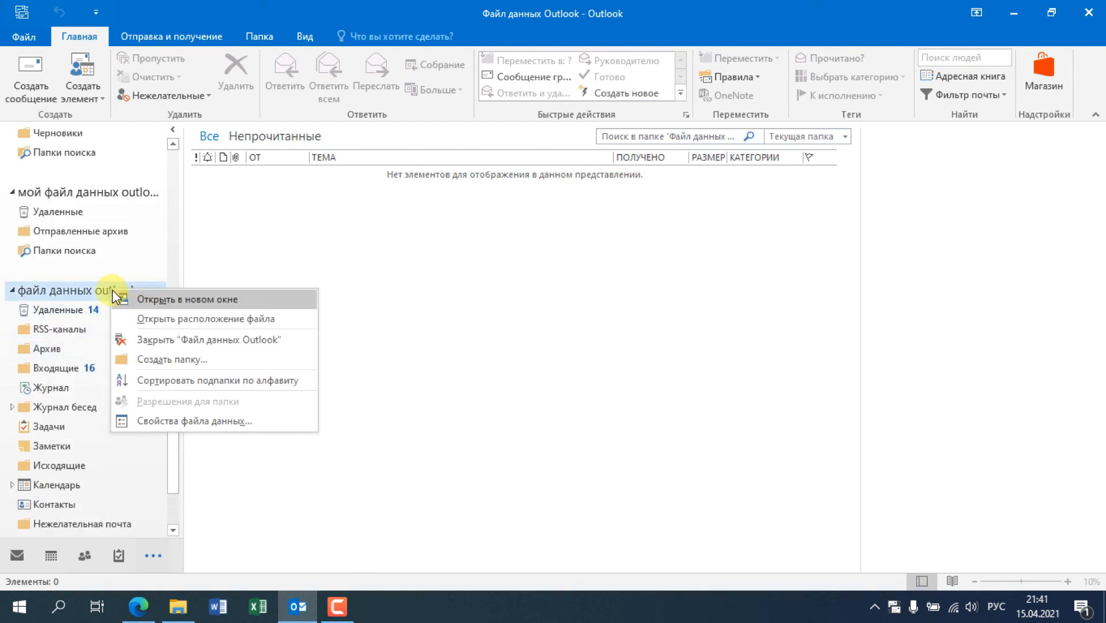
{"action": "left_click", "coordinate": [168, 338]}
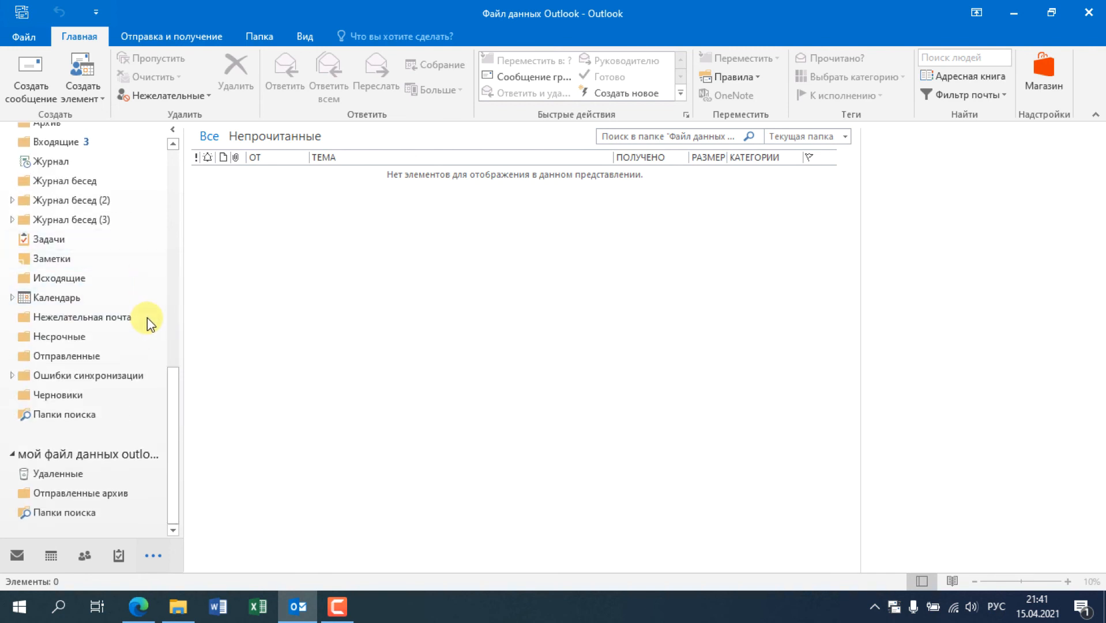
{"action": "right_click", "coordinate": [84, 455]}
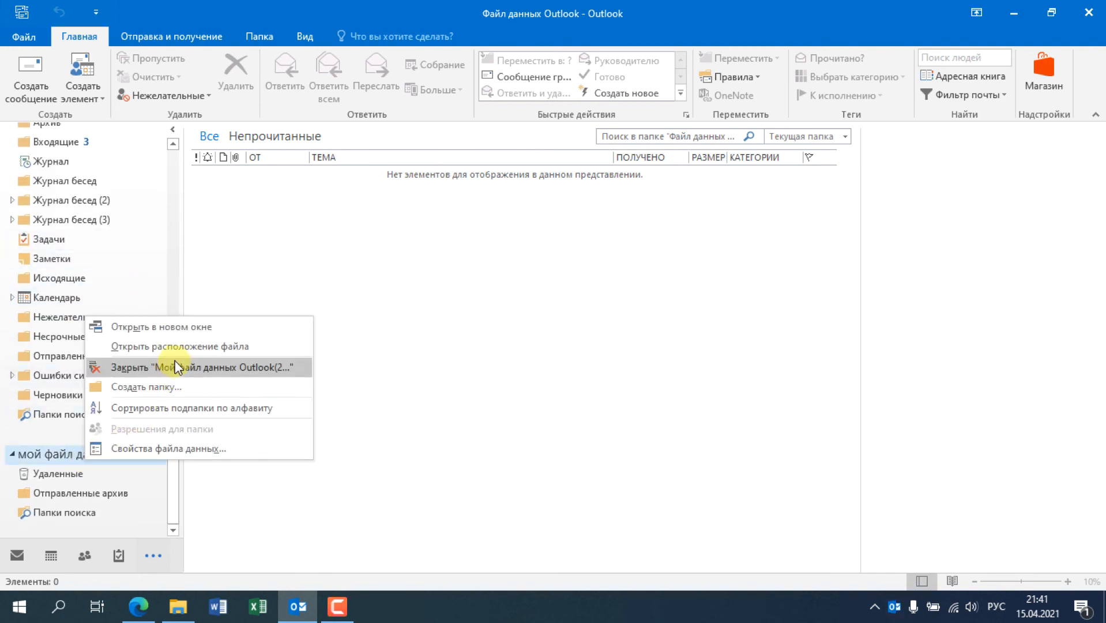
{"action": "left_click", "coordinate": [114, 367]}
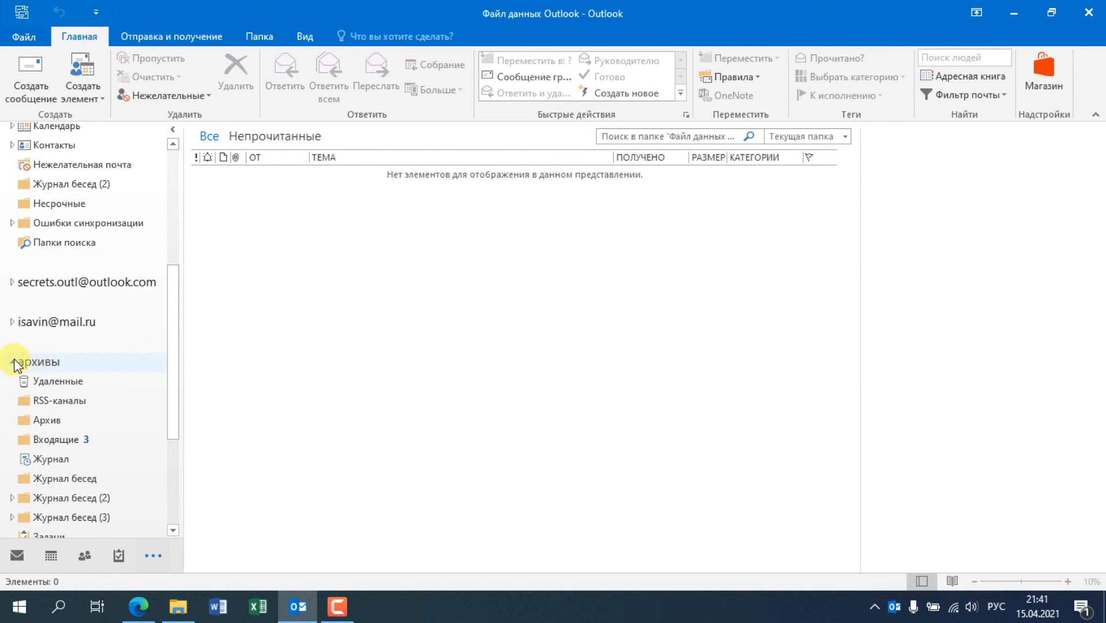
{"action": "left_click", "coordinate": [13, 364]}
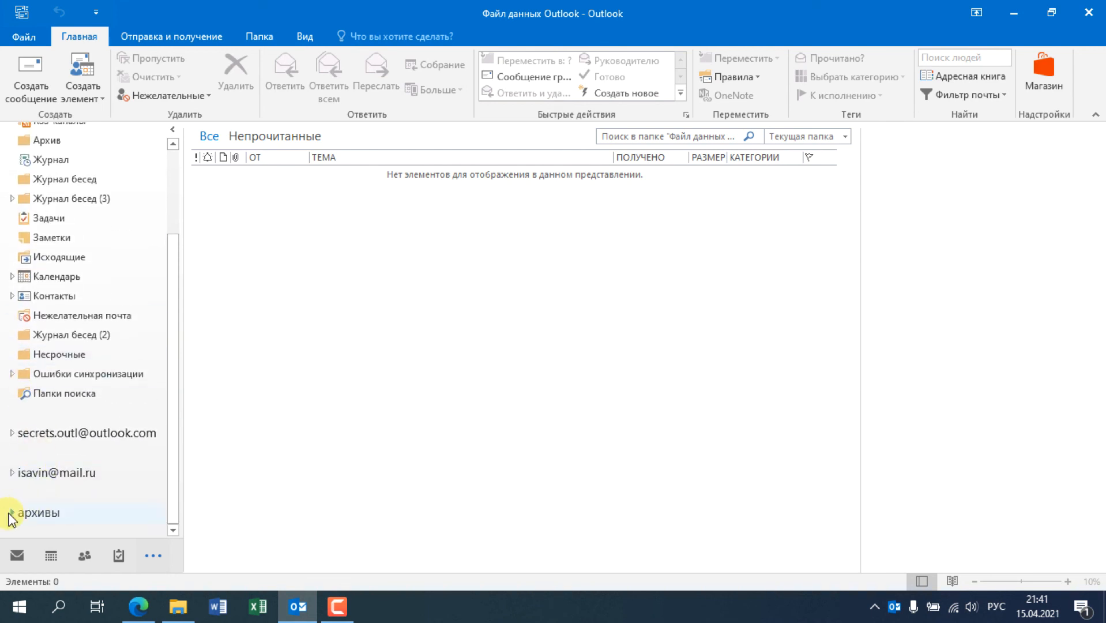
{"action": "scroll", "coordinate": [141, 451], "scroll_direction": "up", "scroll_amount": 3}
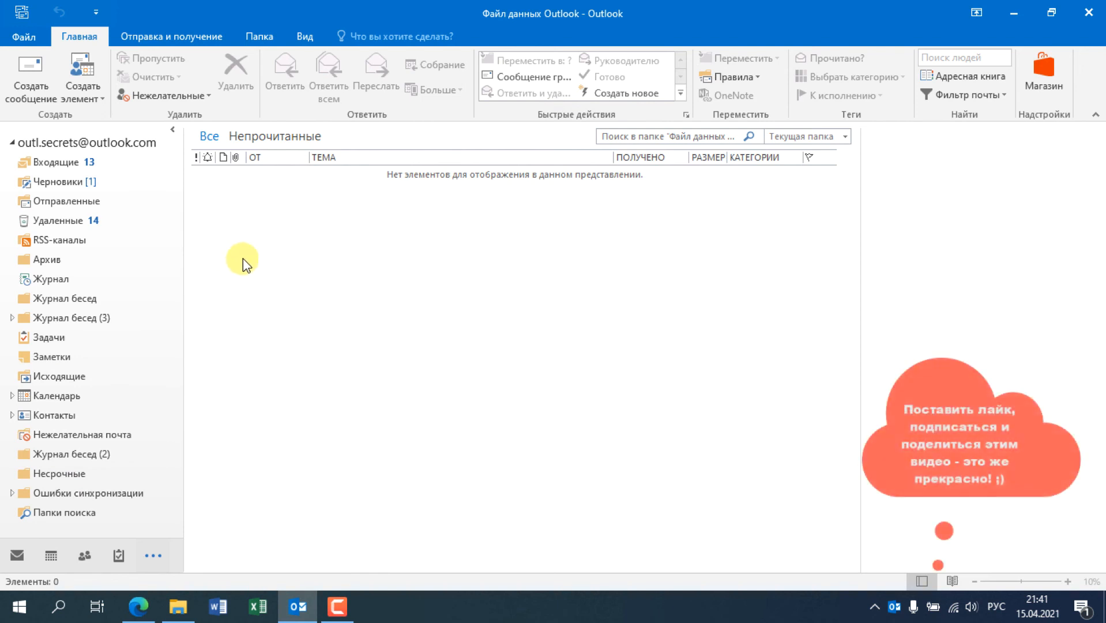